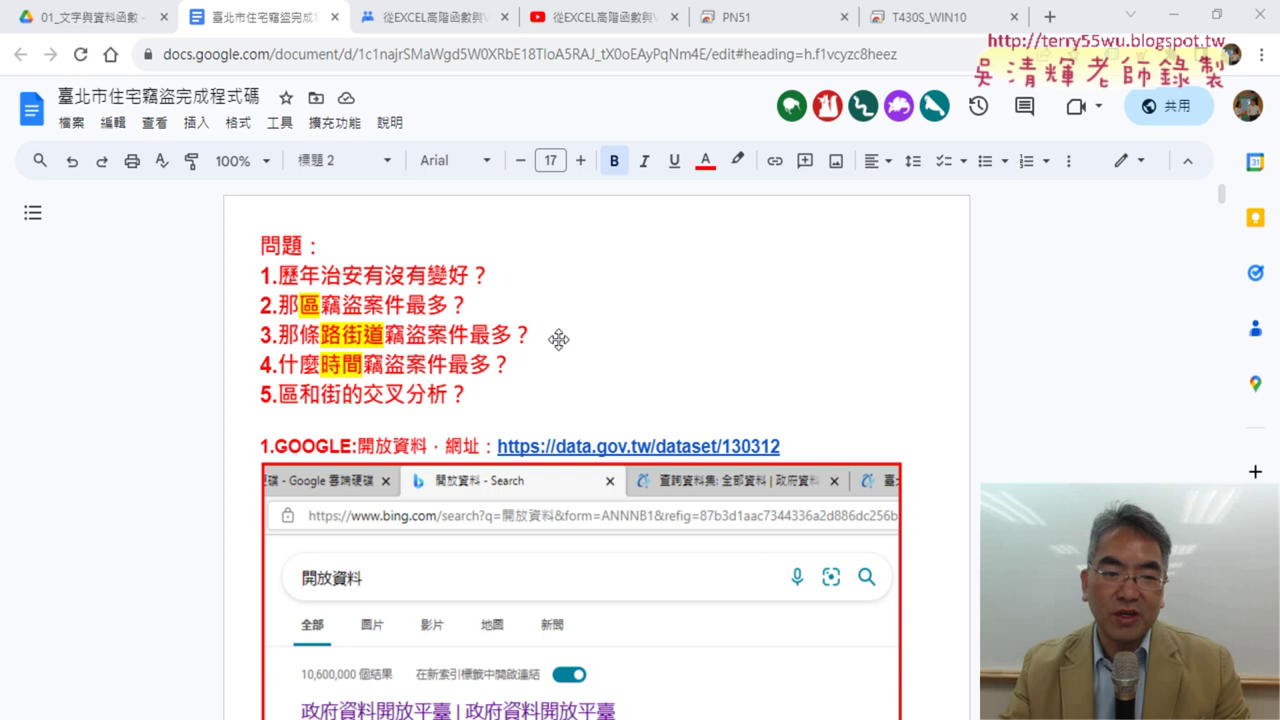
left_click_drag(362, 448, 428, 446)
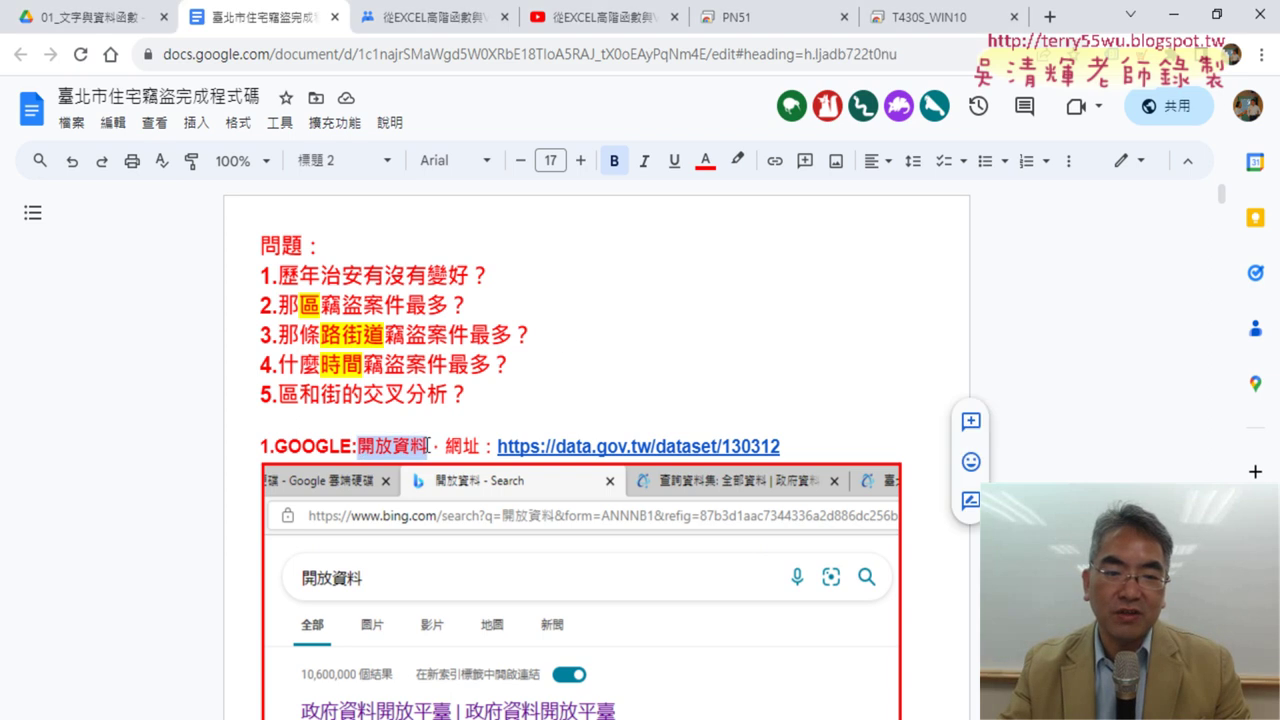
left_click(560, 446)
left_click(570, 477)
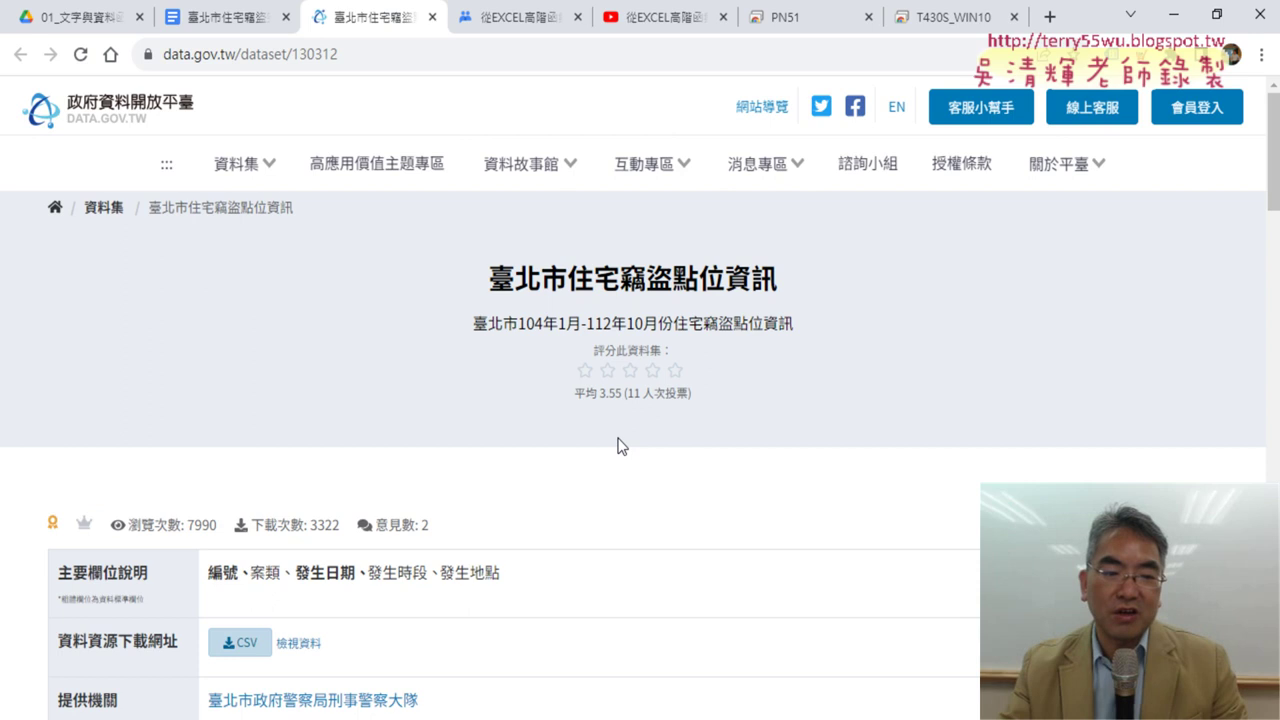
Scroll through the 臺北市住宅竊盜點位資訊 page's fields, CSV download, remarks and related datasets, then return to the top
scroll(617, 443, "down", 1)
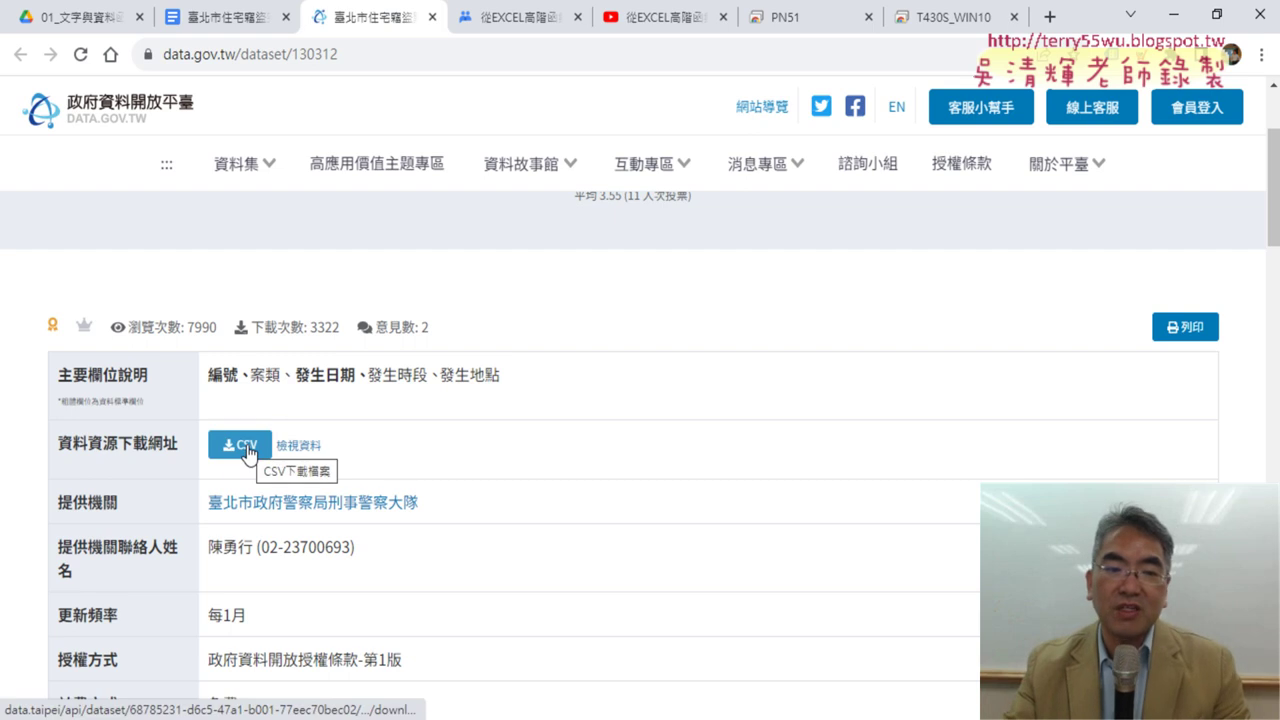
scroll(497, 426, "down", 1)
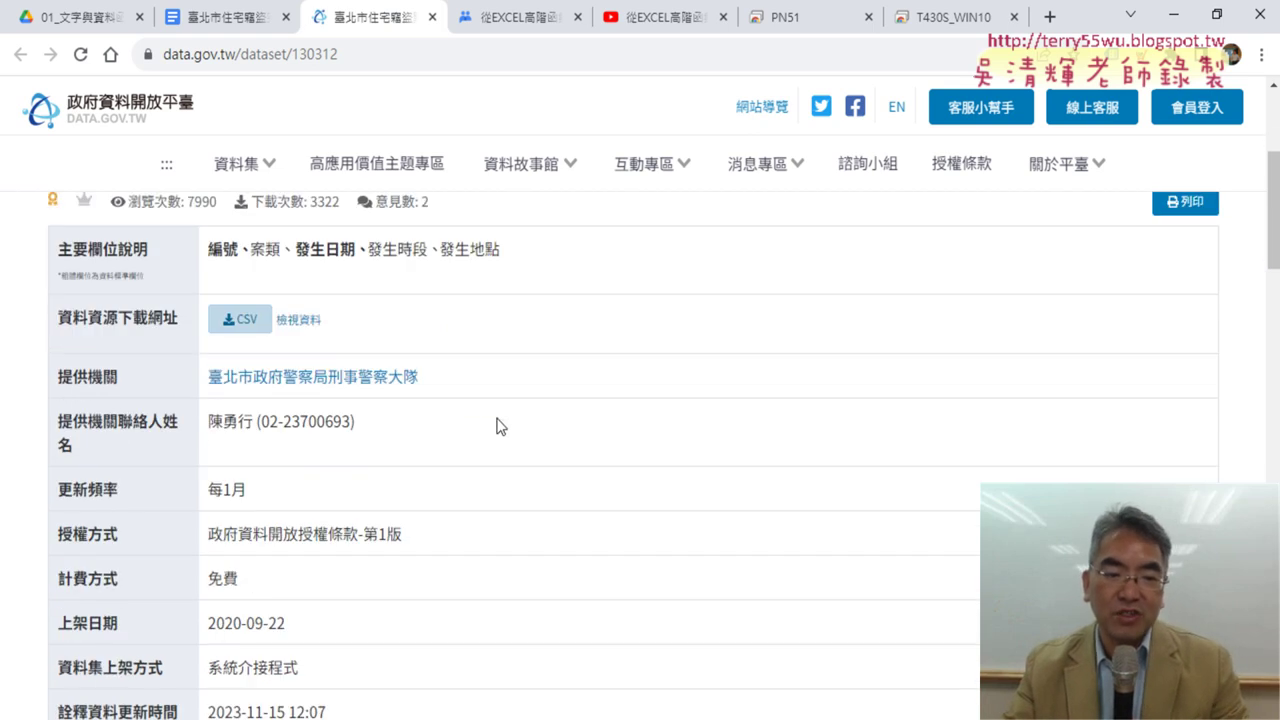
scroll(500, 425, "down", 1)
scroll(500, 425, "down", 2)
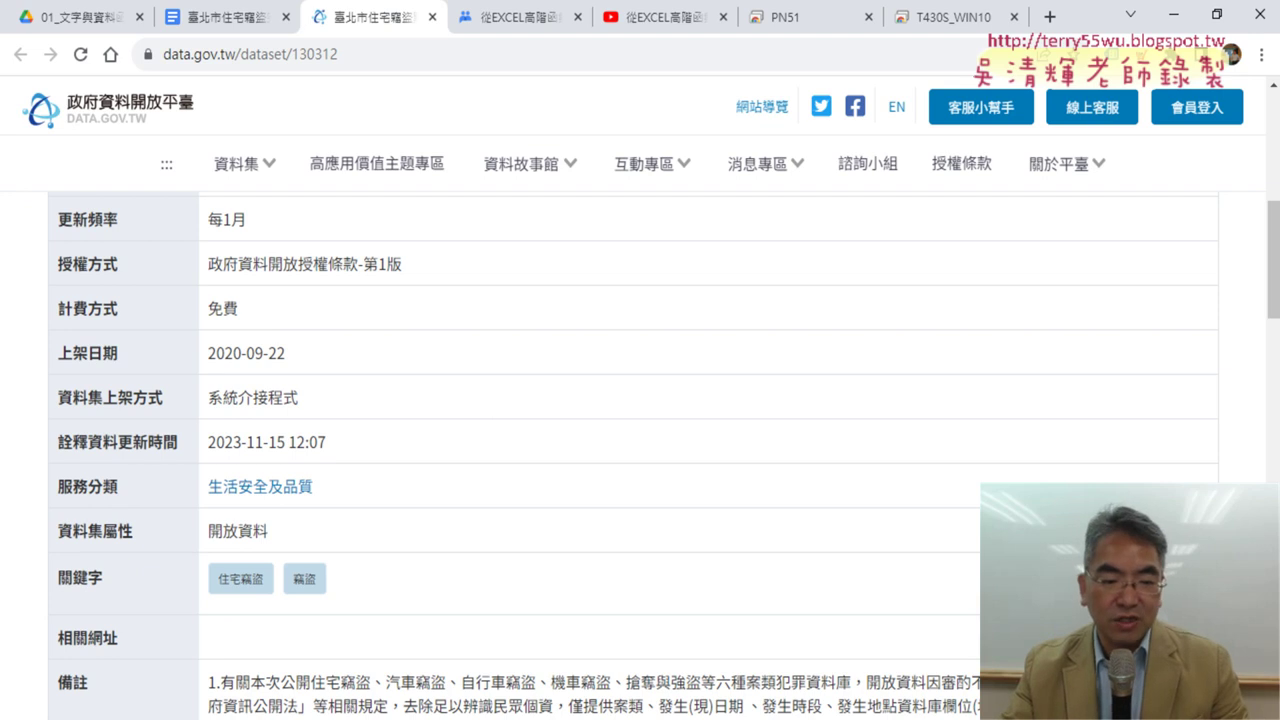
scroll(507, 494, "down", 2)
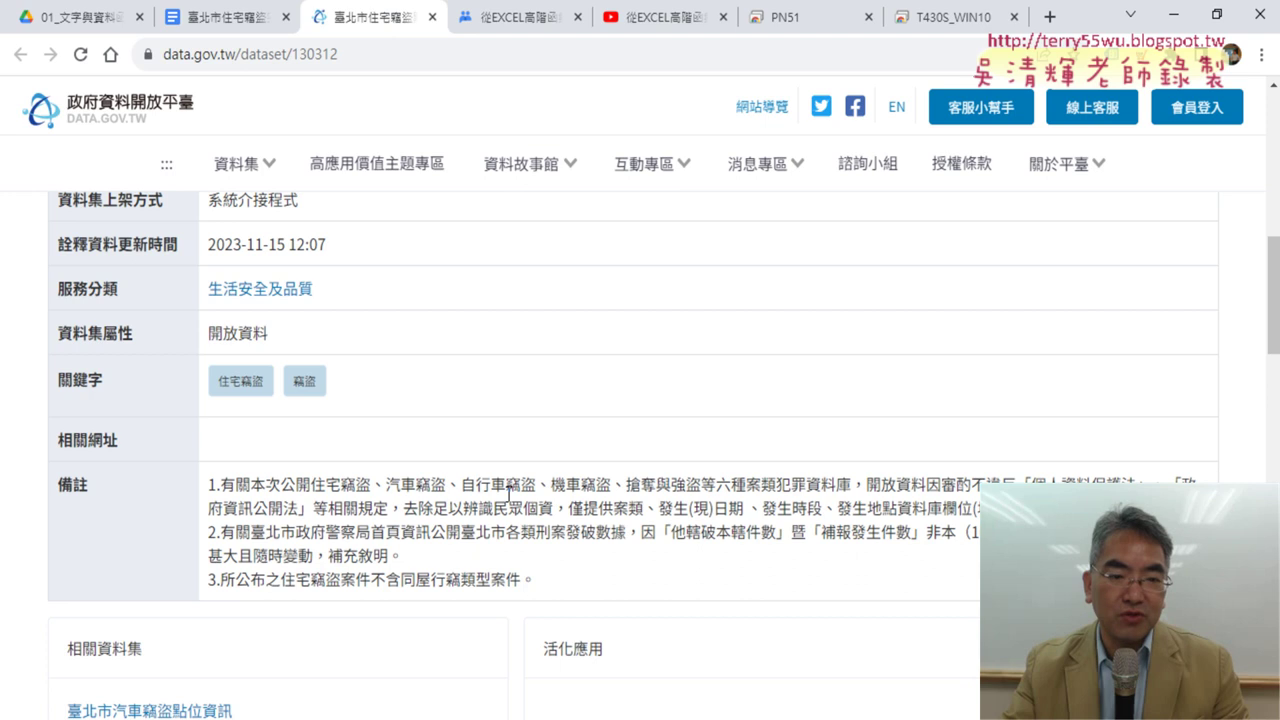
scroll(509, 492, "up", 2)
scroll(507, 494, "up", 5)
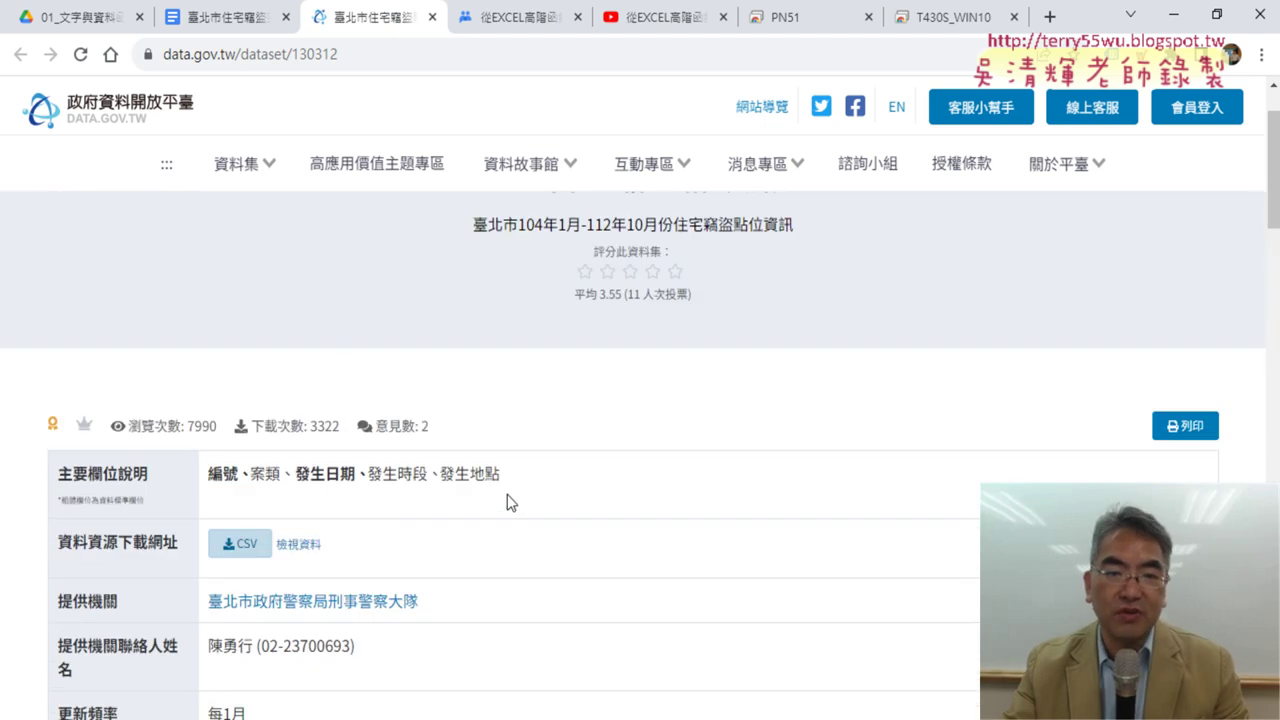
scroll(507, 494, "down", 3)
scroll(507, 494, "down", 5)
scroll(507, 494, "down", 5)
scroll(507, 494, "down", 2)
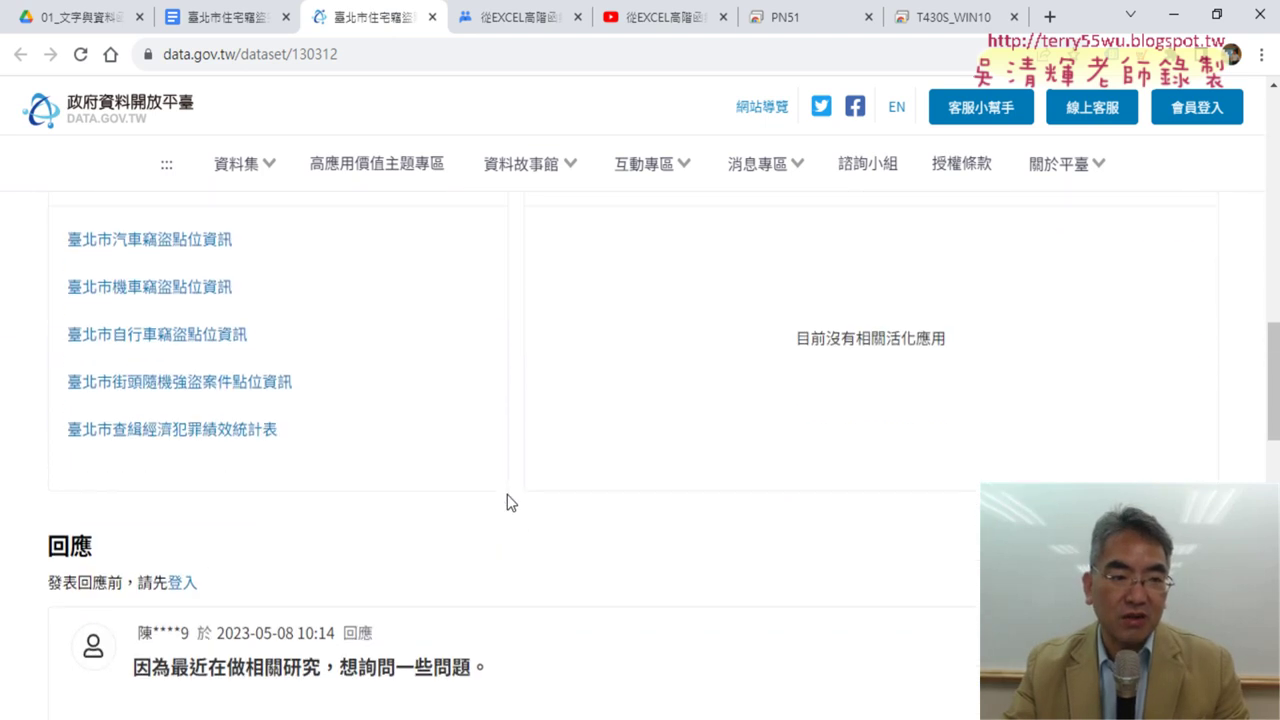
scroll(507, 494, "up", 2)
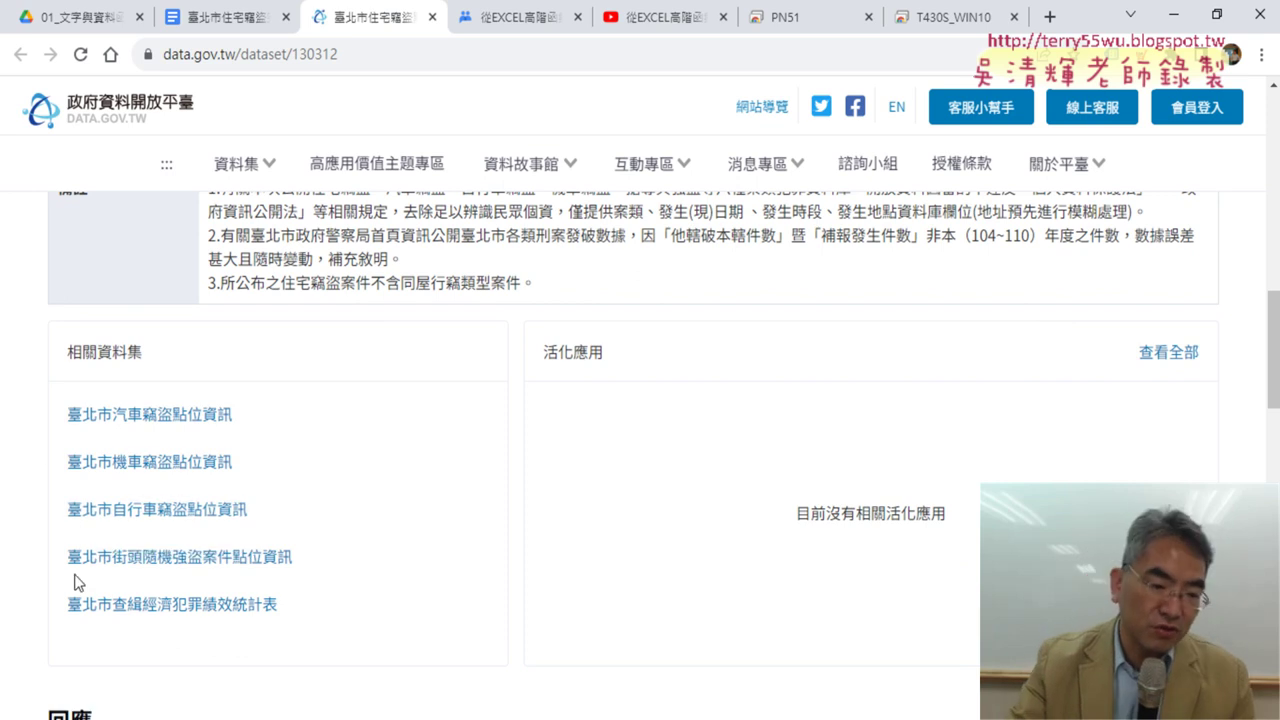
scroll(386, 611, "up", 1)
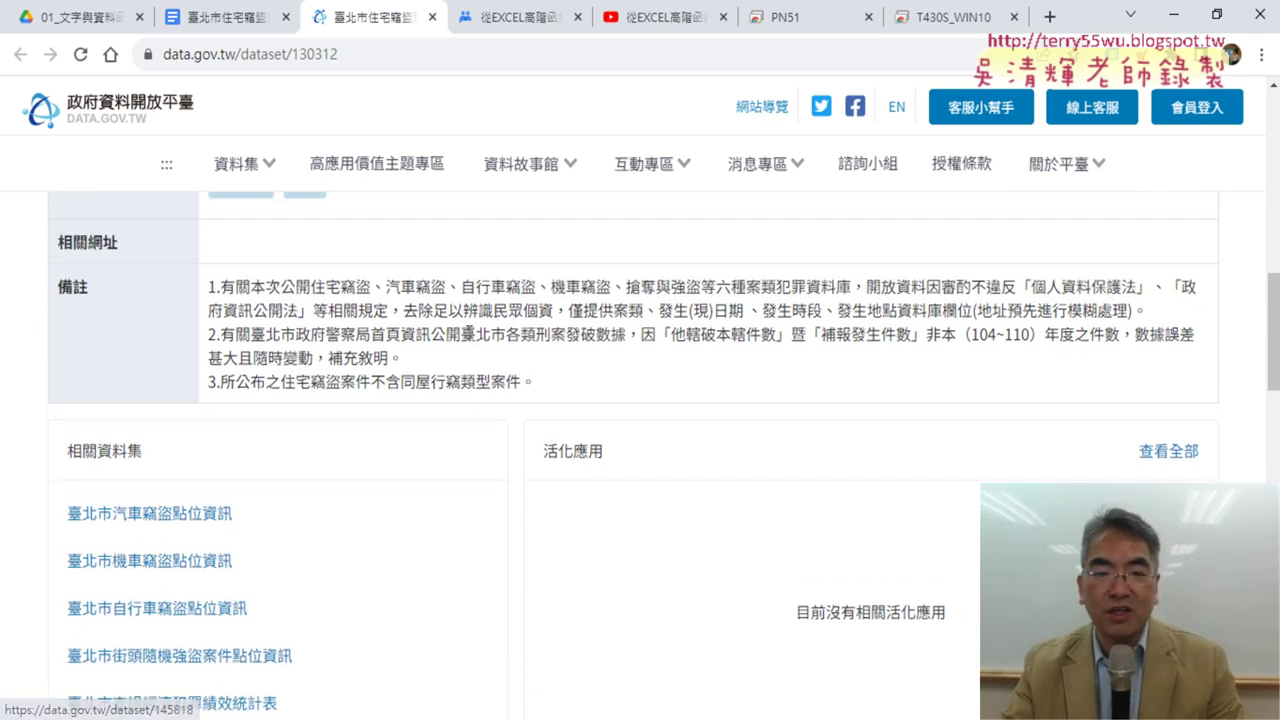
scroll(460, 334, "up", 1)
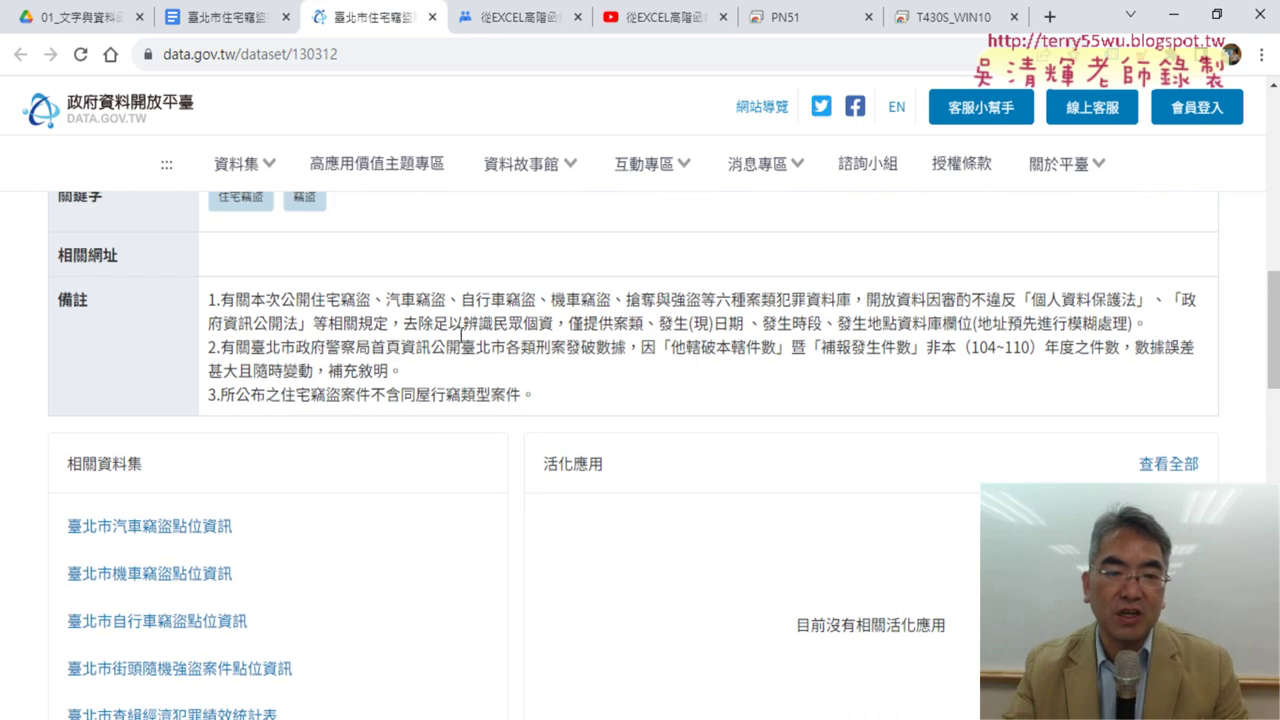
scroll(460, 335, "up", 5)
scroll(460, 334, "up", 3)
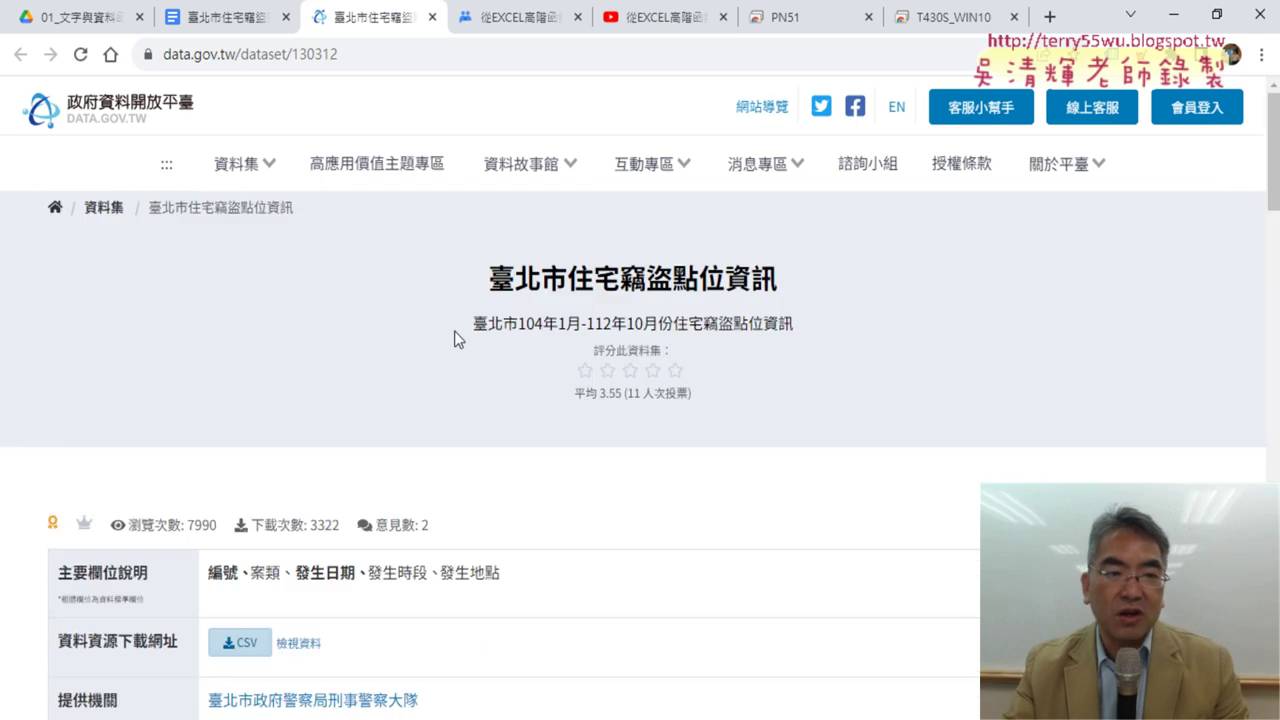
Go to the 政府資料開放平臺 home page, browse the 資料集 menu and focus the keyword search box
left_click(108, 108)
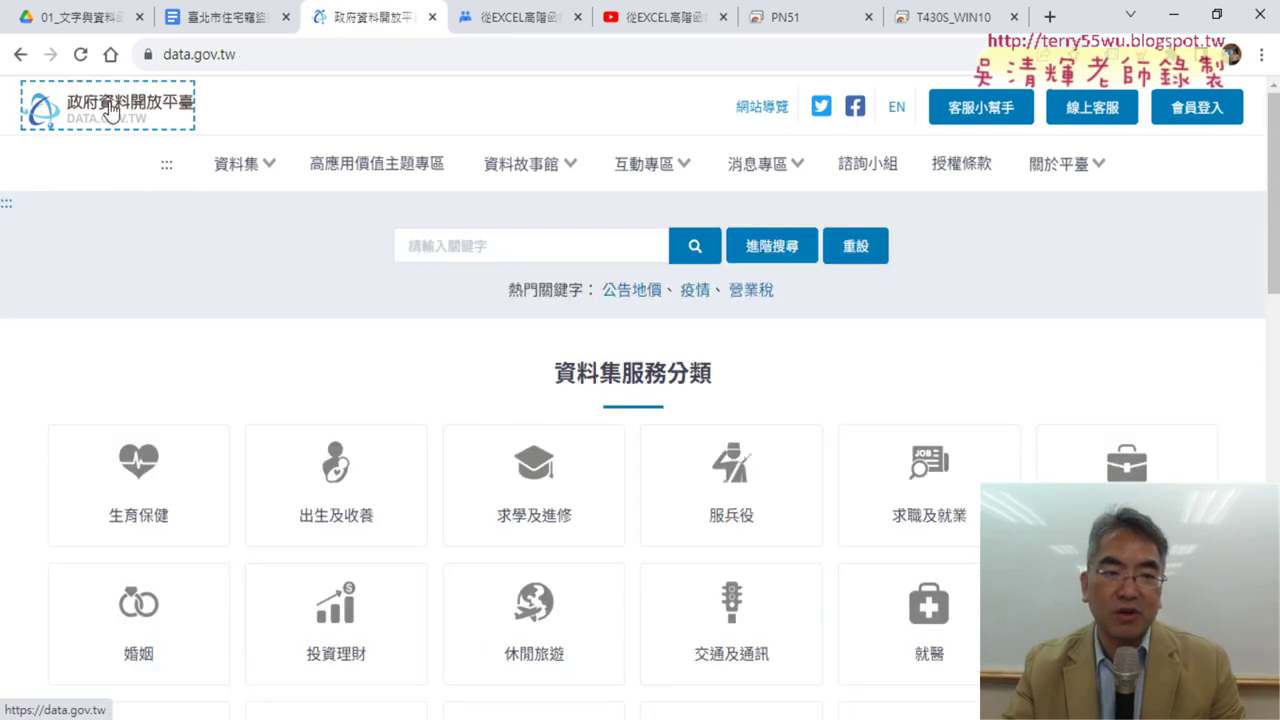
scroll(467, 316, "down", 1)
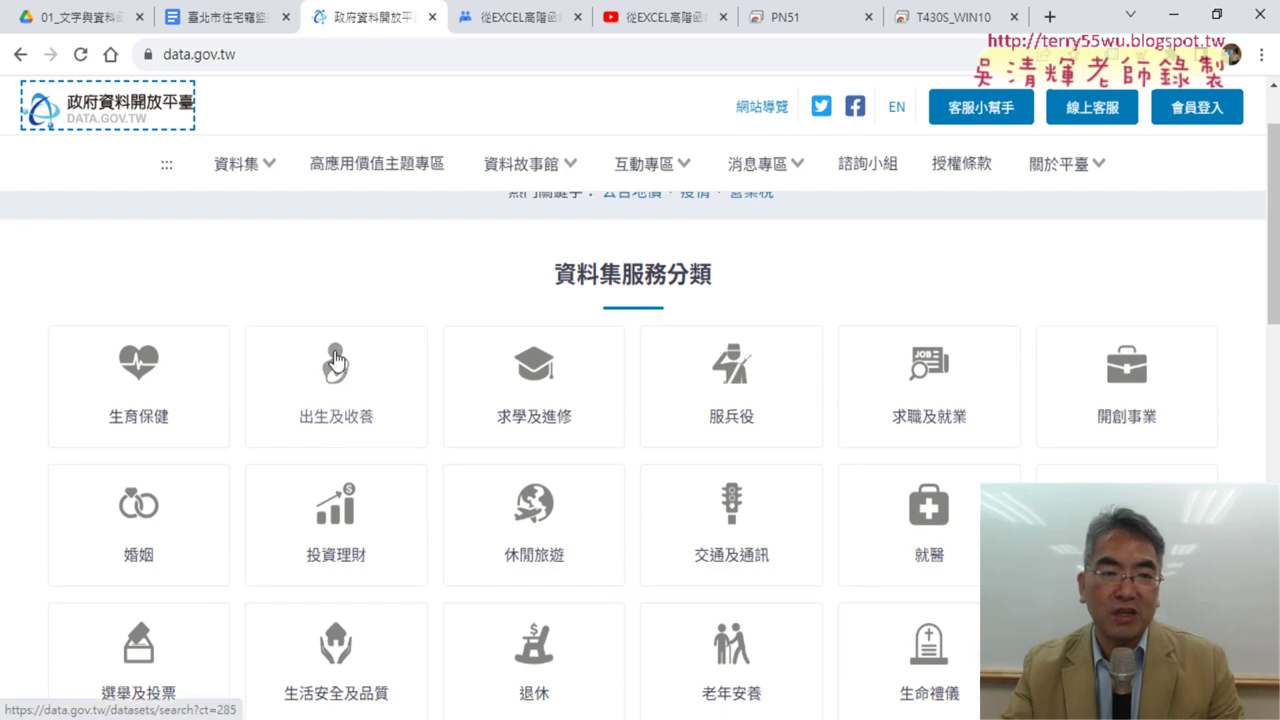
scroll(250, 250, "up", 1)
left_click(260, 176)
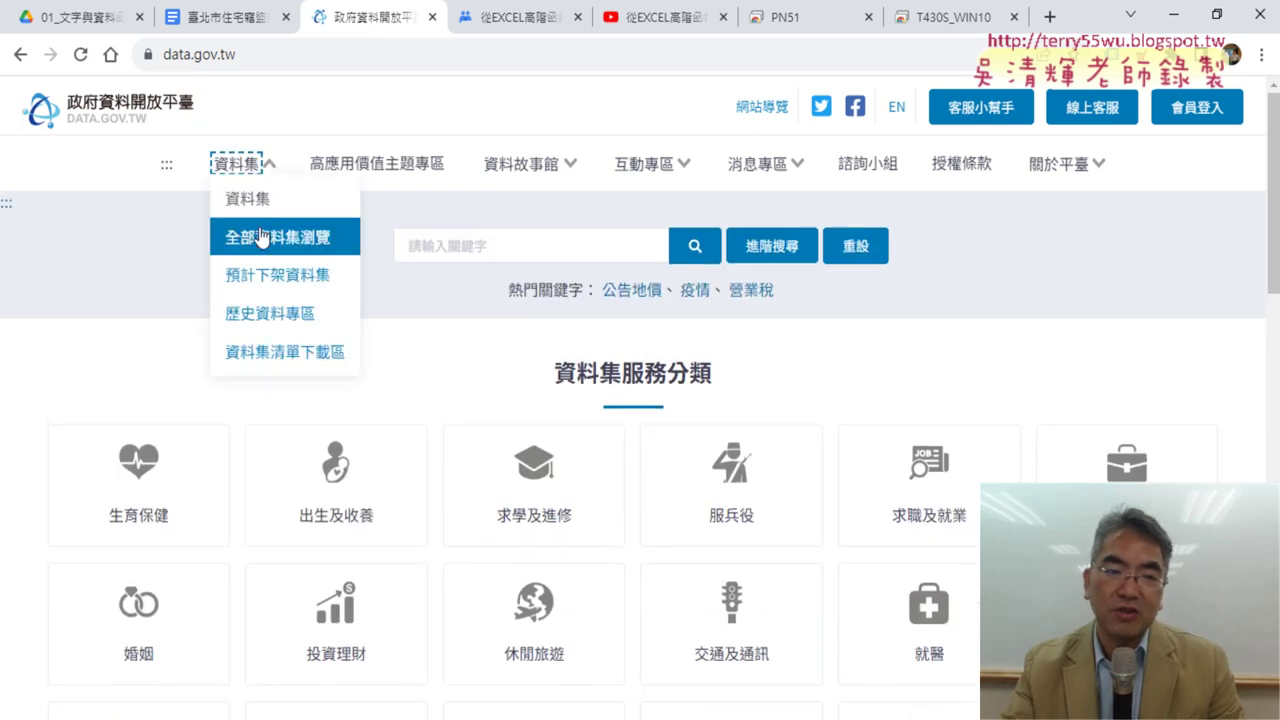
left_click(402, 246)
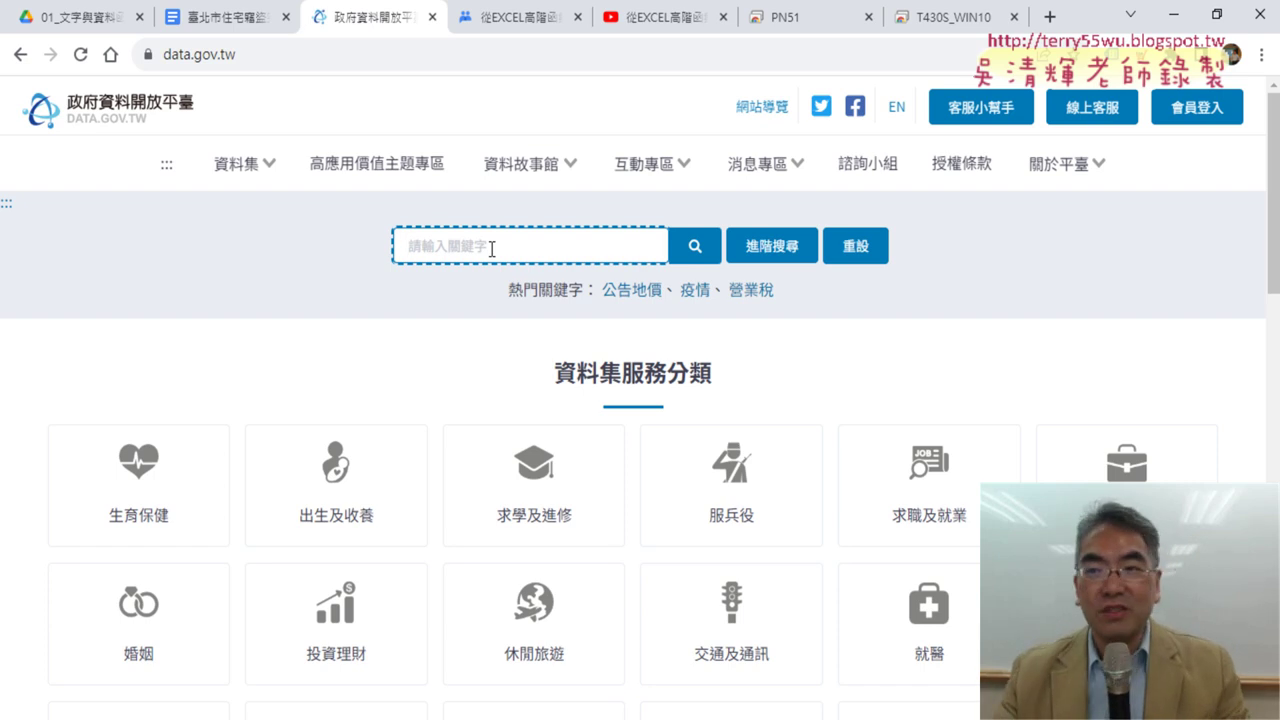
Switch to the Excel burglary workbook and compare six-digit dates in rows 2–8 with seven-digit 1000101 in C9
left_click(1173, 14)
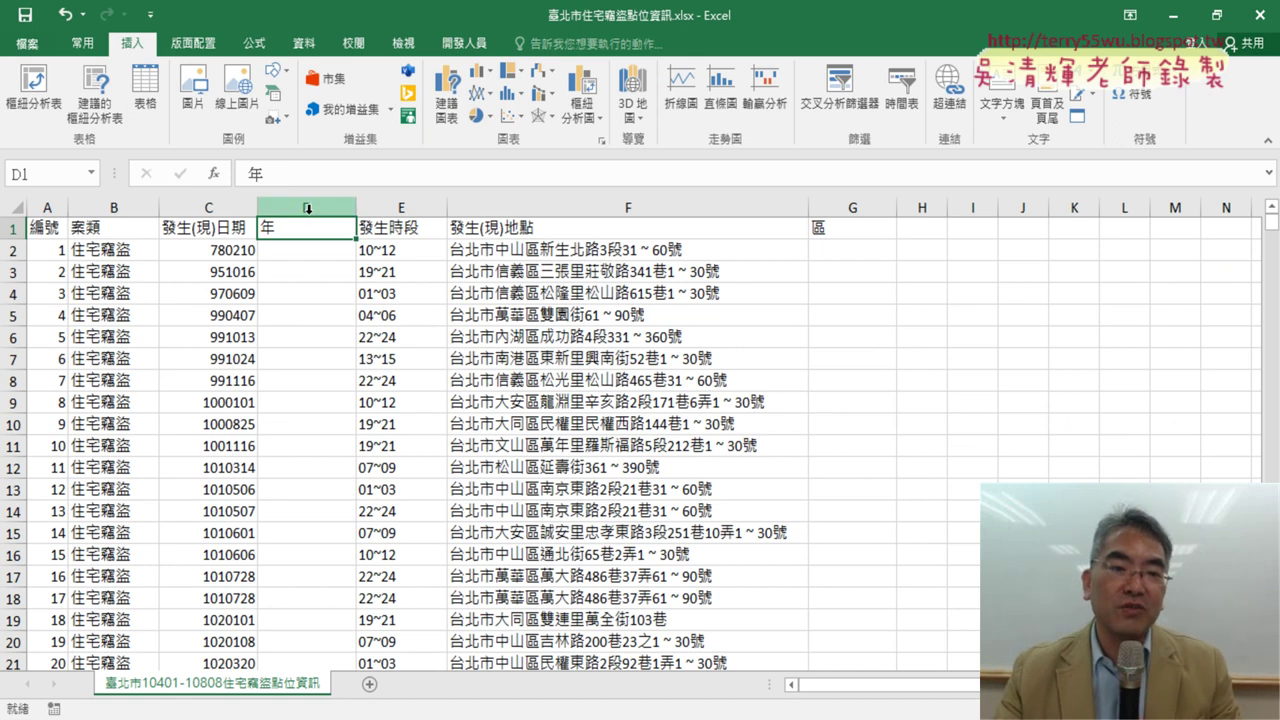
left_click(308, 250)
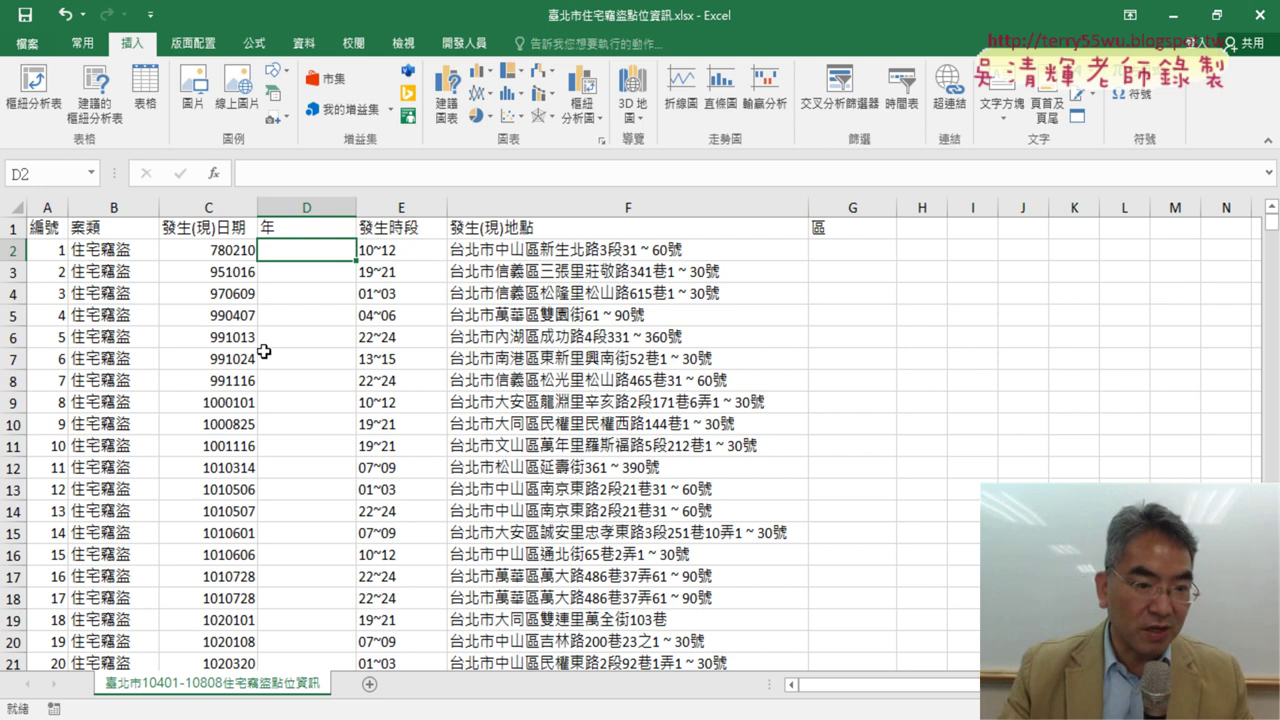
left_click(213, 401)
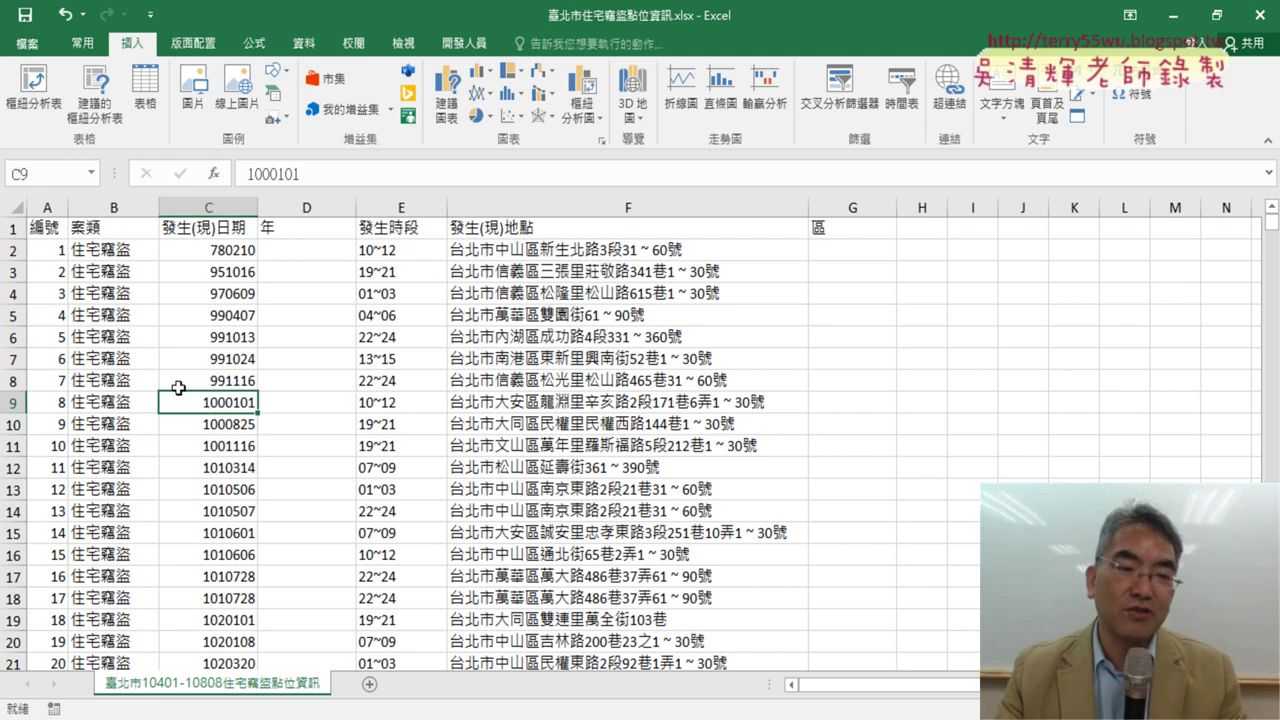
left_click_drag(18, 250, 7, 380)
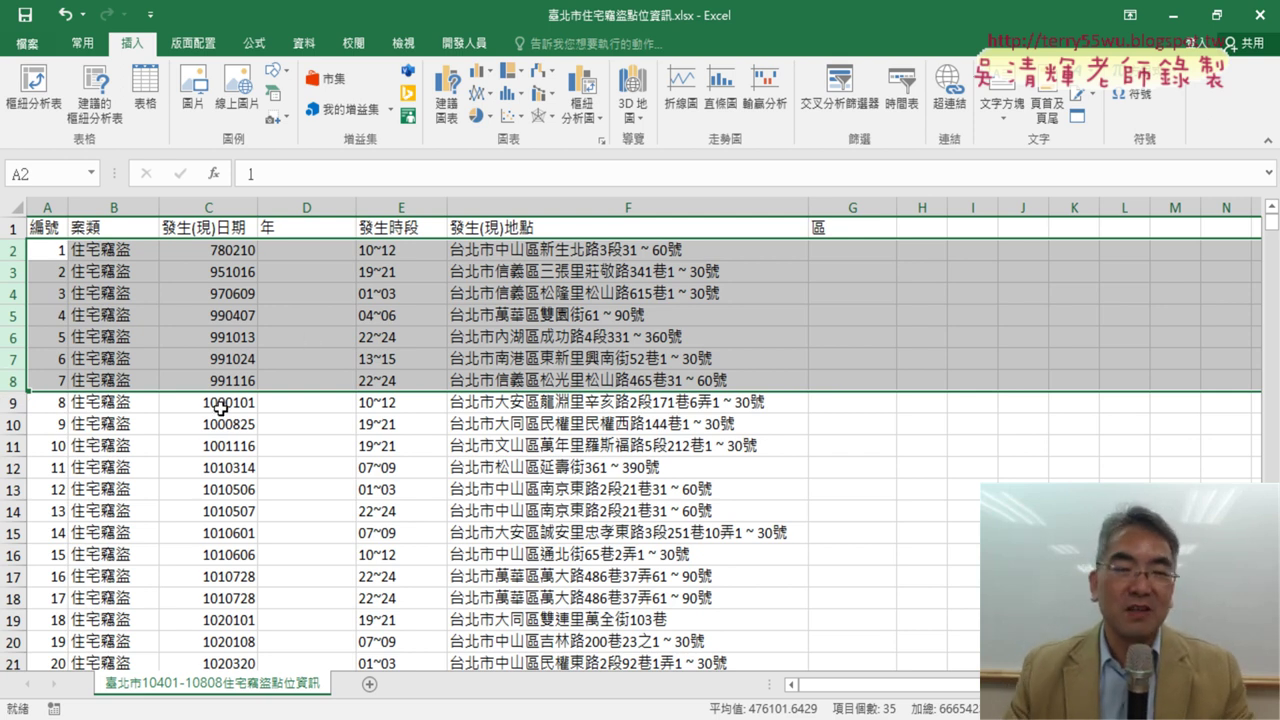
left_click(287, 255)
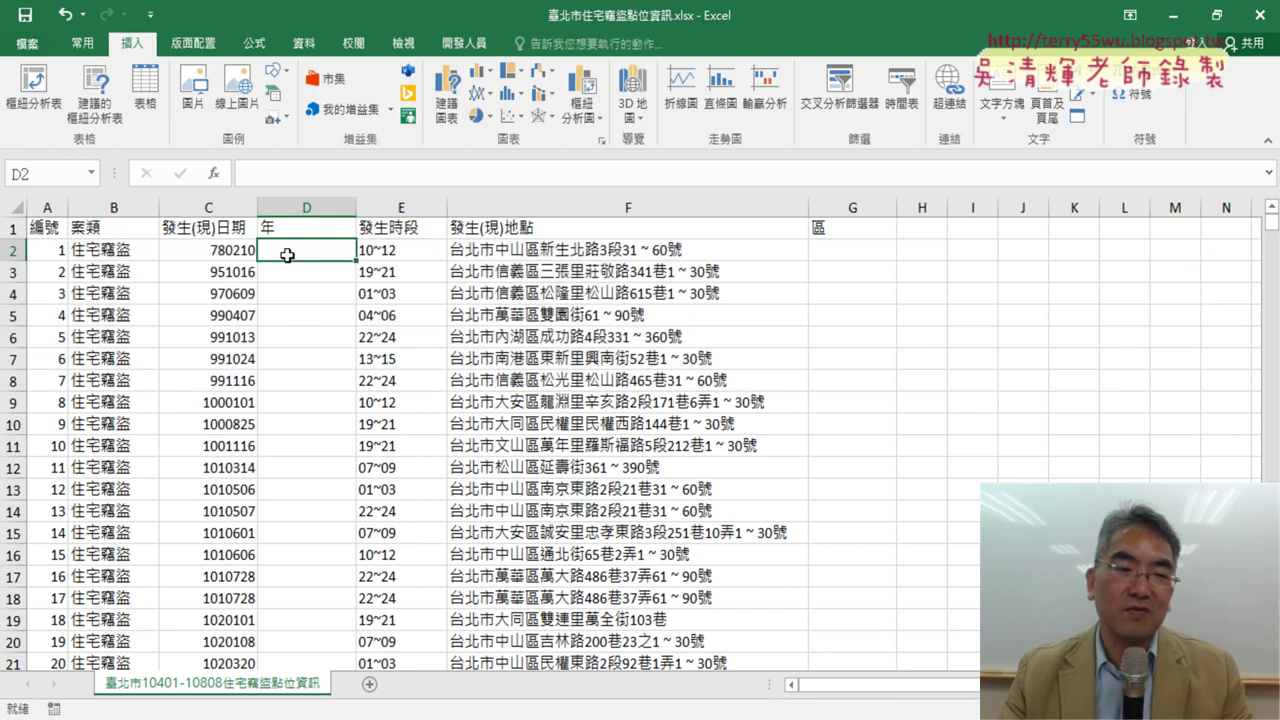
Enter =LEN(C2) in D2 by picking LEN from the Text functions, giving 6
left_click(213, 175)
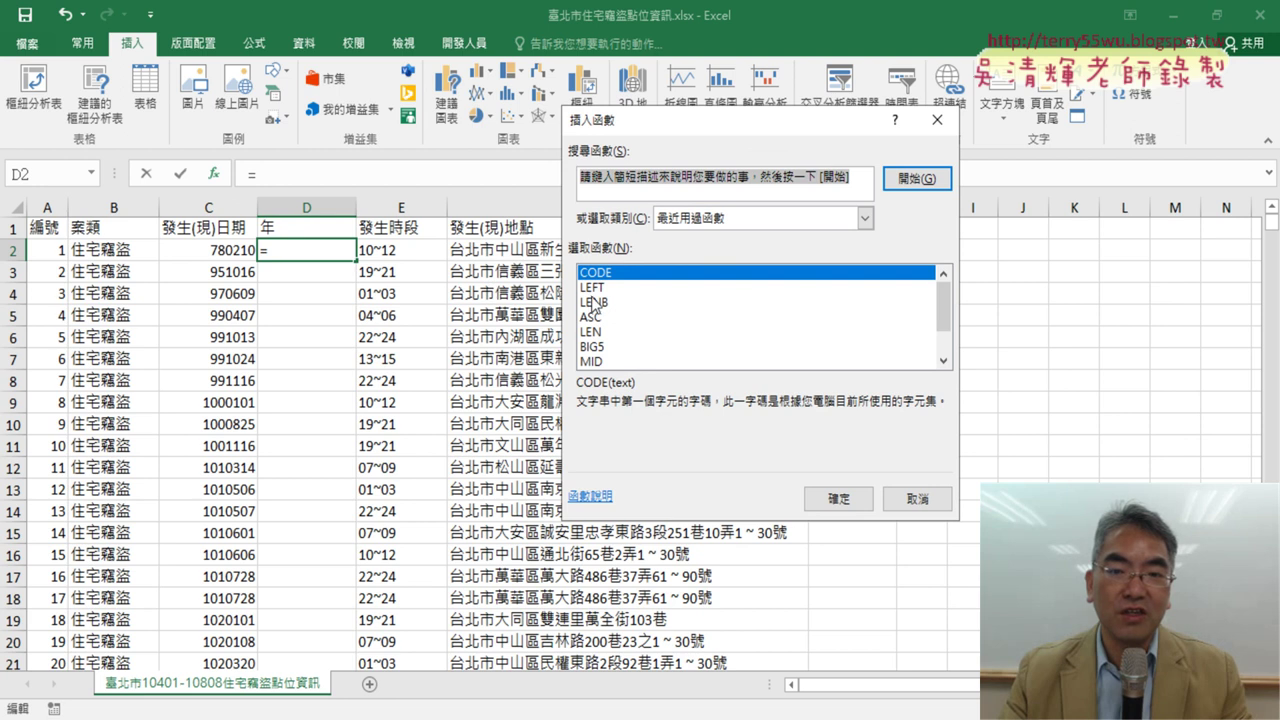
left_click(864, 218)
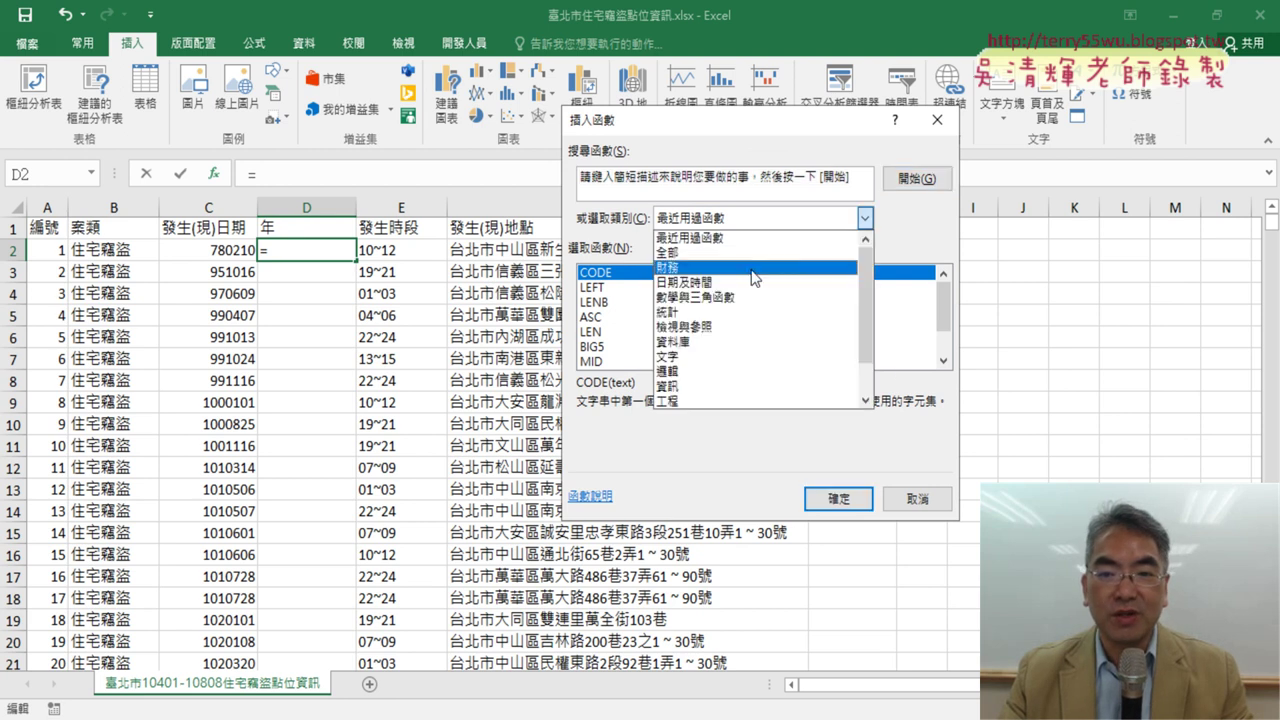
left_click(726, 356)
left_click(726, 361)
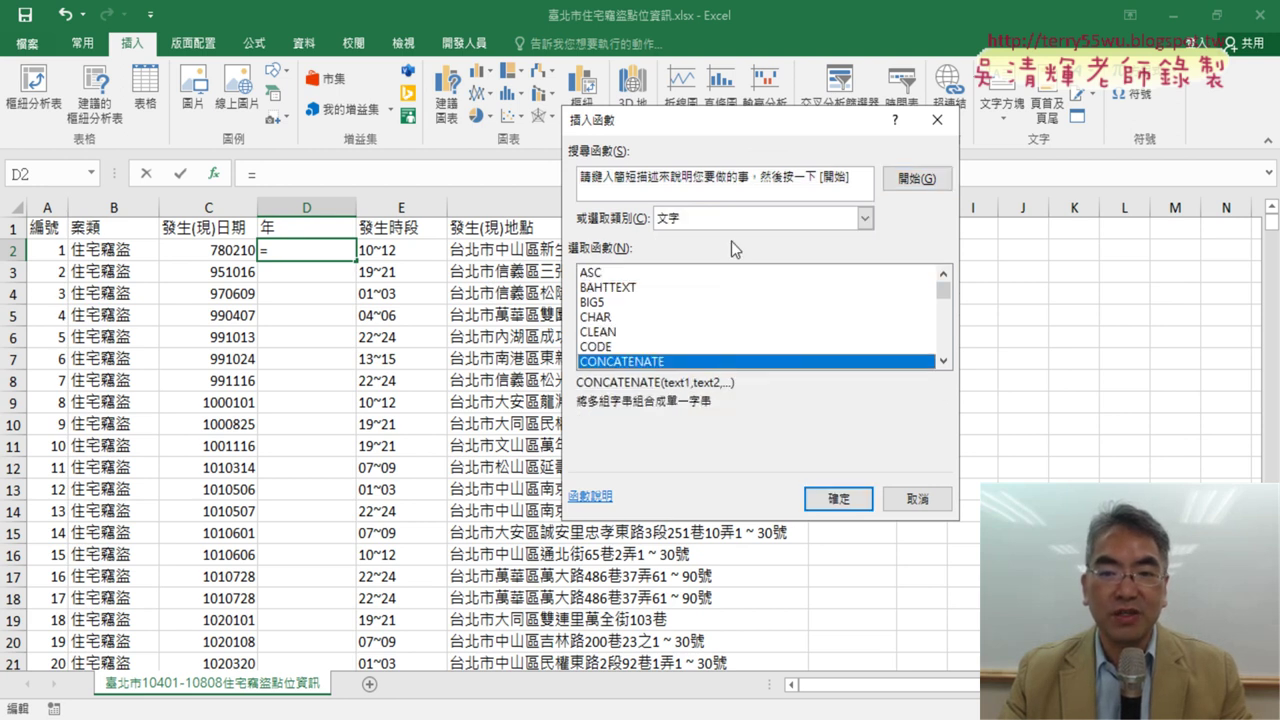
left_click(943, 361)
left_click(943, 361)
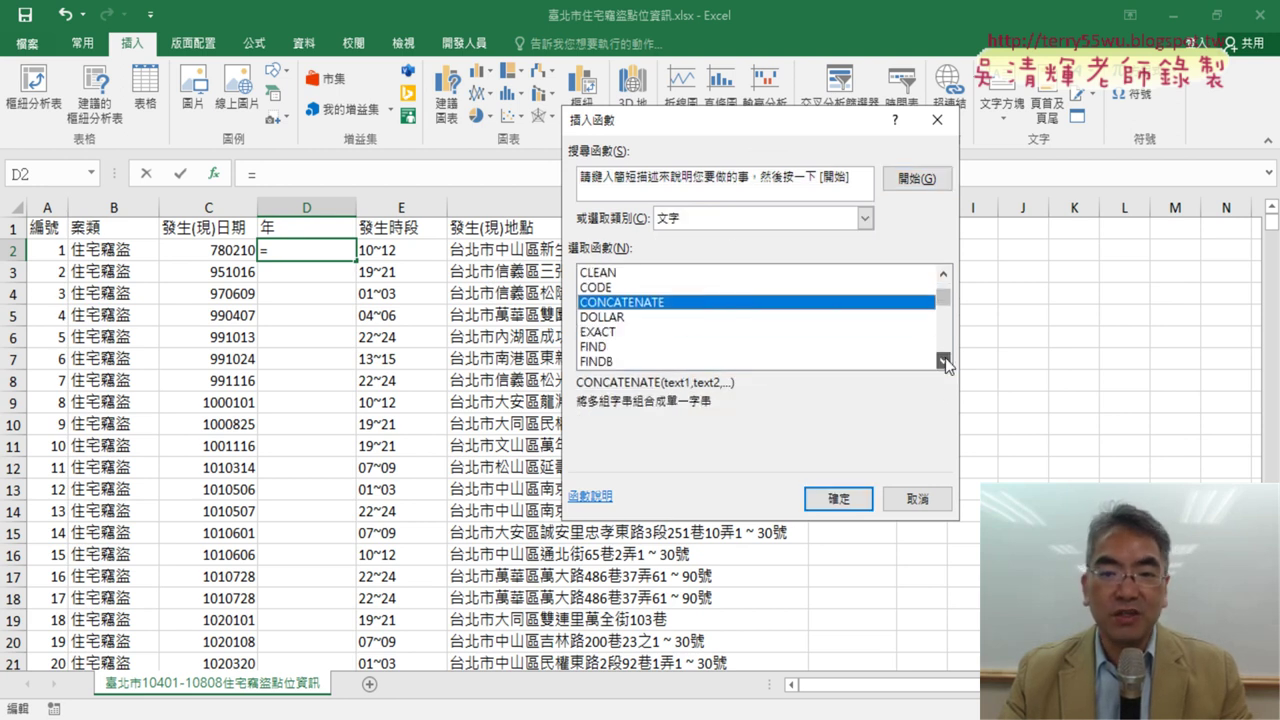
left_click(943, 361)
left_click(943, 361)
left_click(943, 361)
left_click(943, 361)
left_click(625, 317)
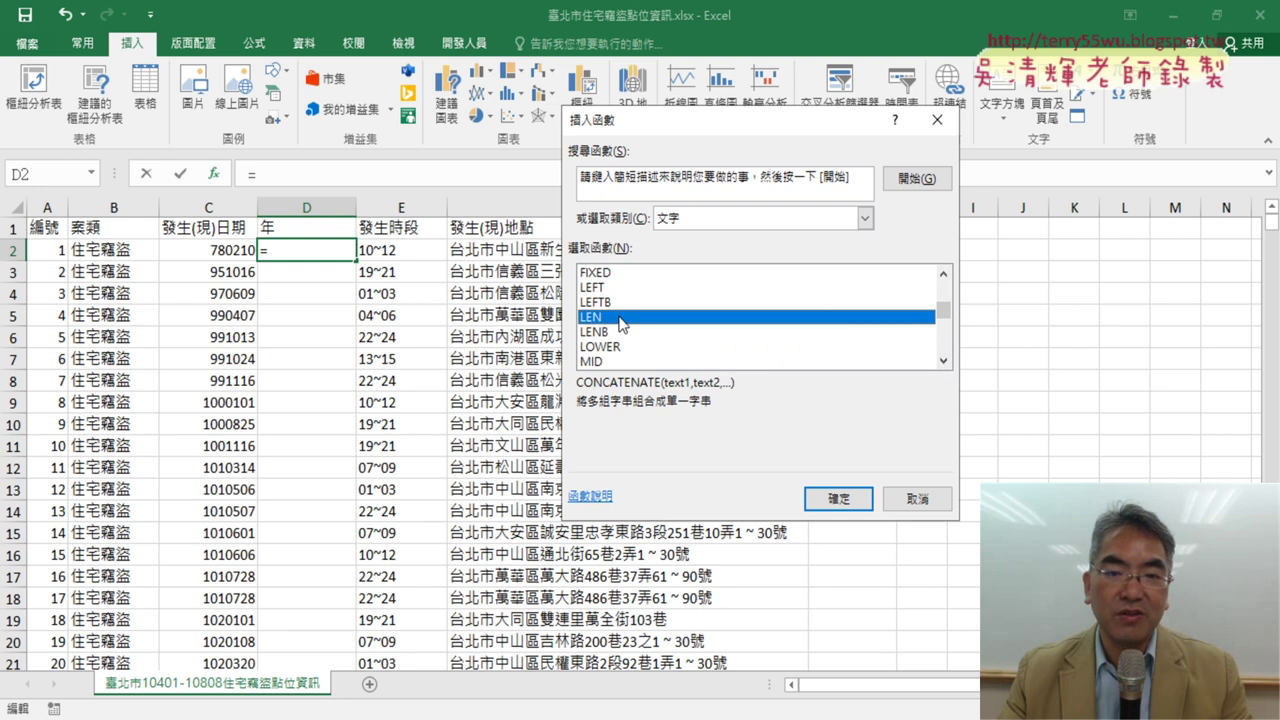
left_click(839, 499)
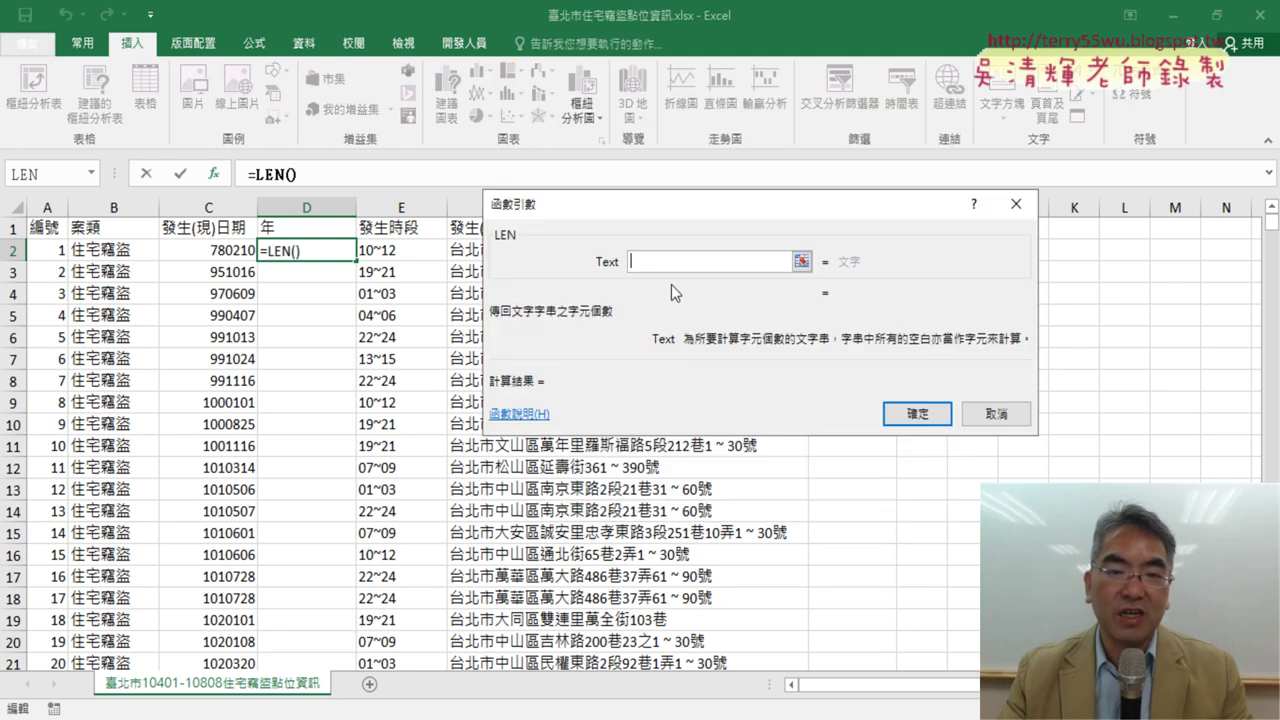
left_click(226, 250)
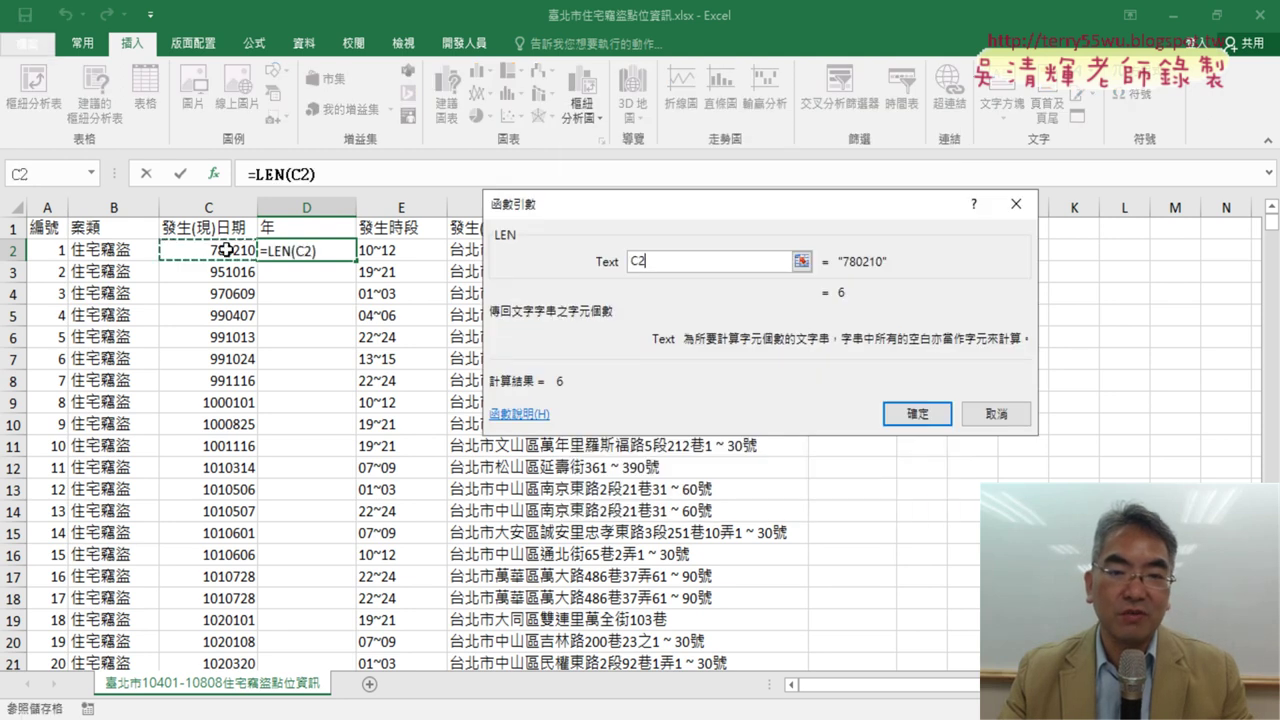
left_click(918, 414)
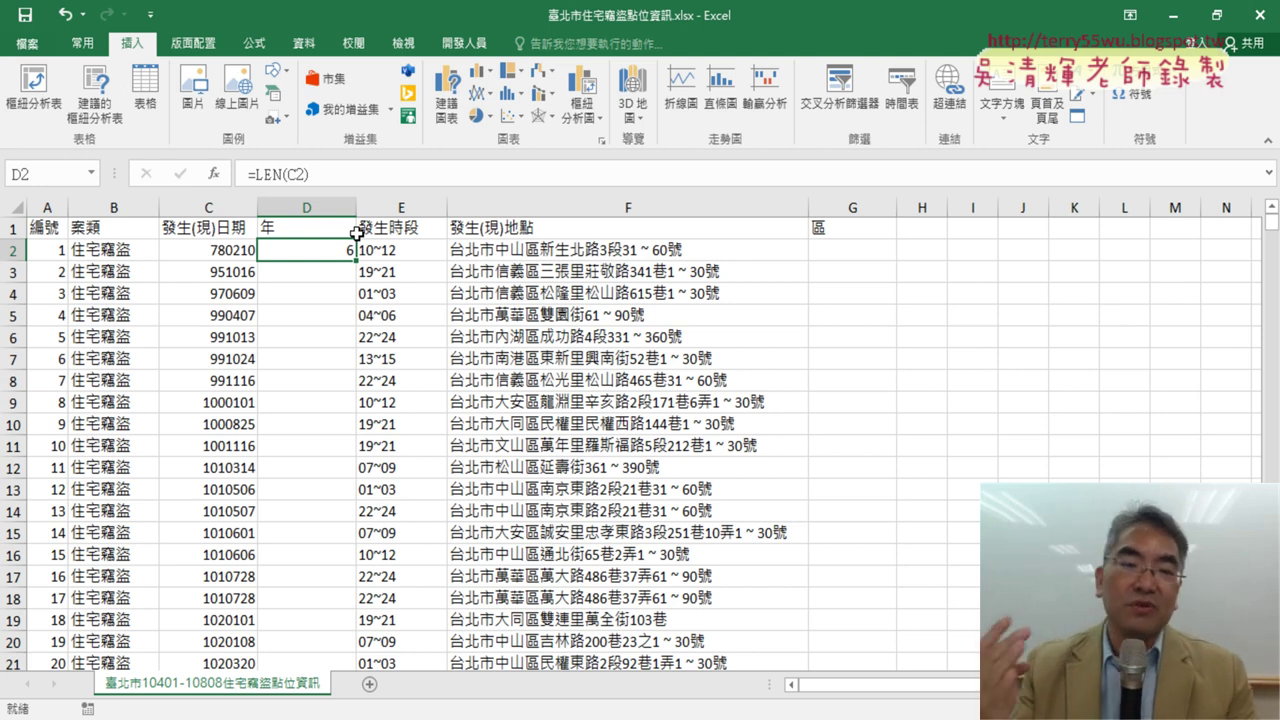
Change D2 to =LEN(C2)-4 and fill it down column D
left_click(354, 175)
type("-4")
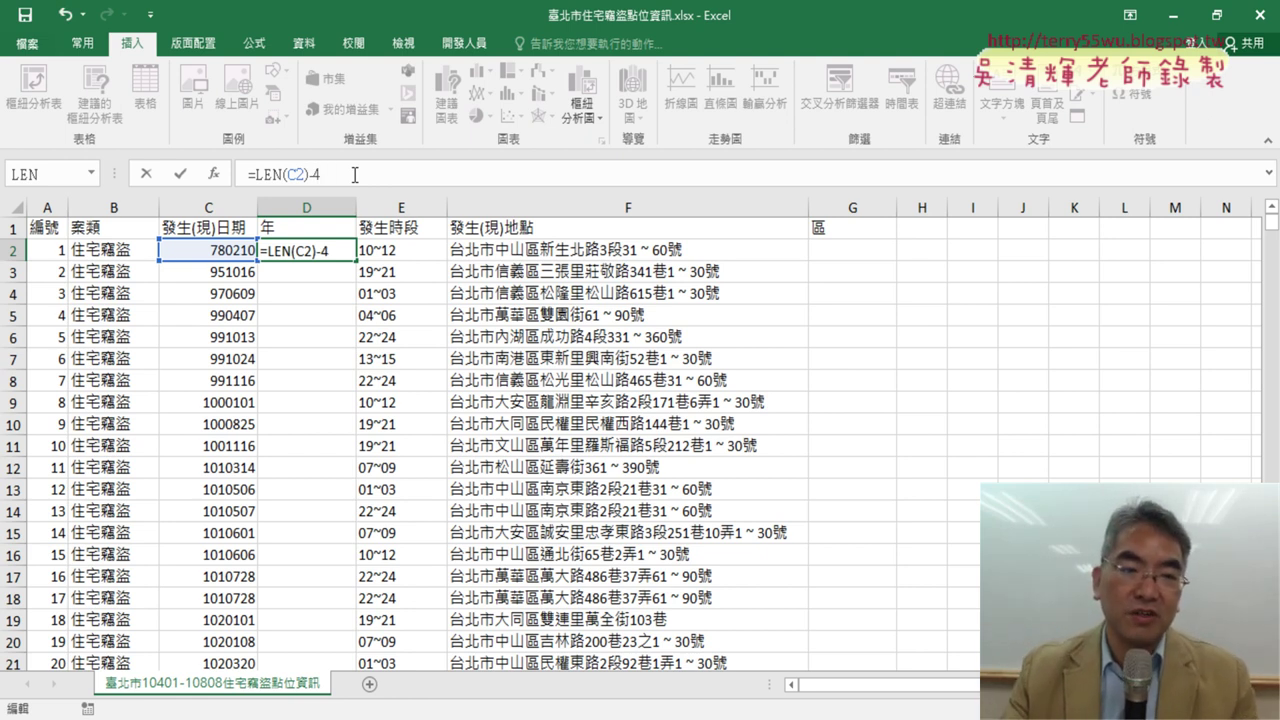
left_click(181, 176)
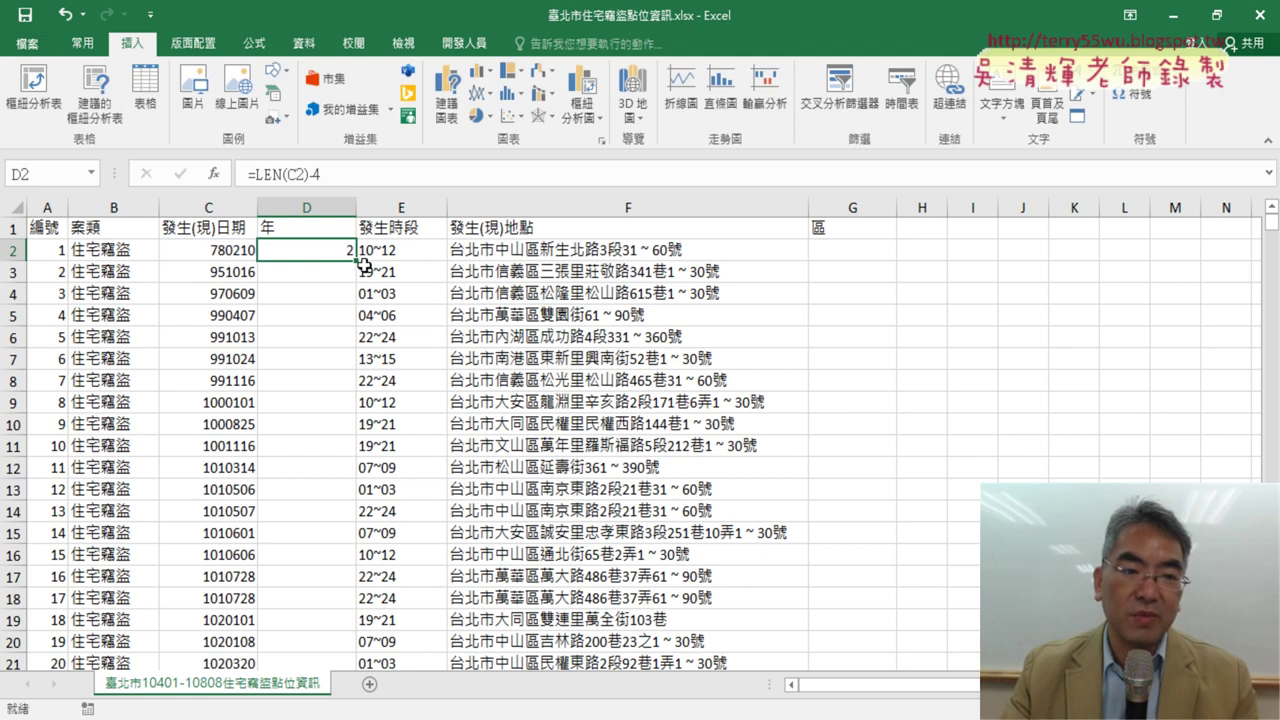
double_click(356, 262)
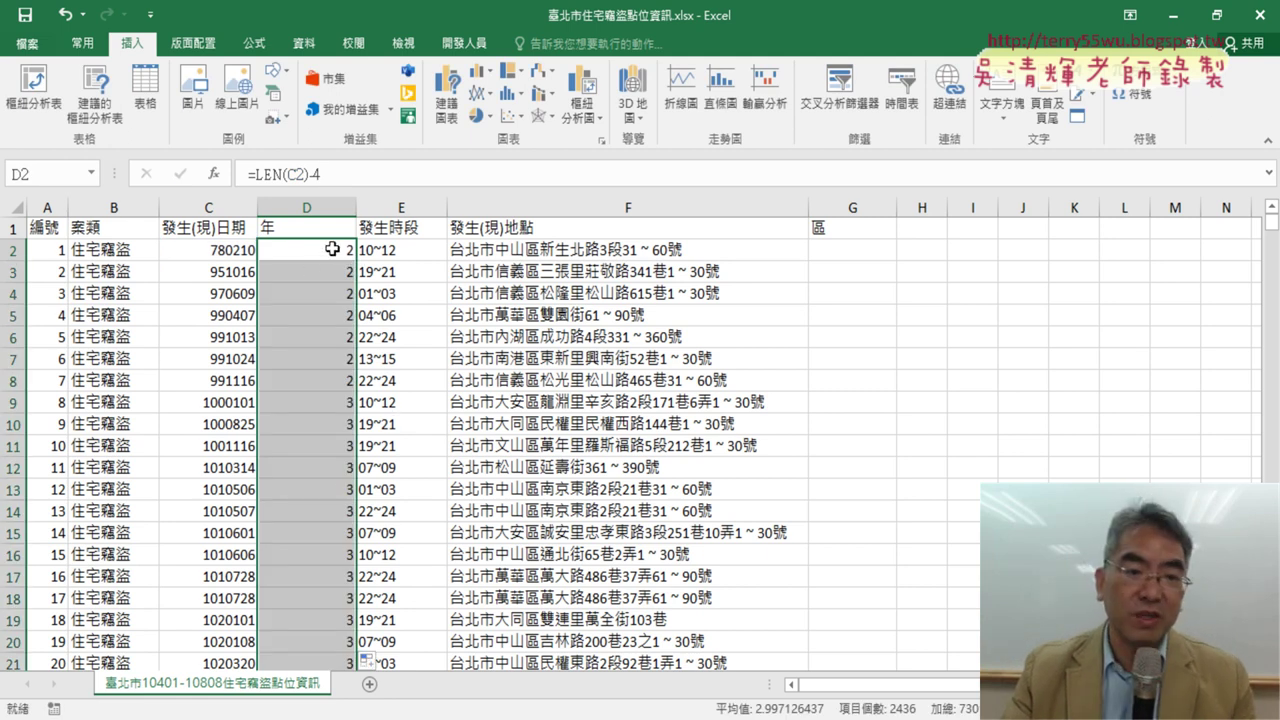
left_click_drag(332, 249, 336, 390)
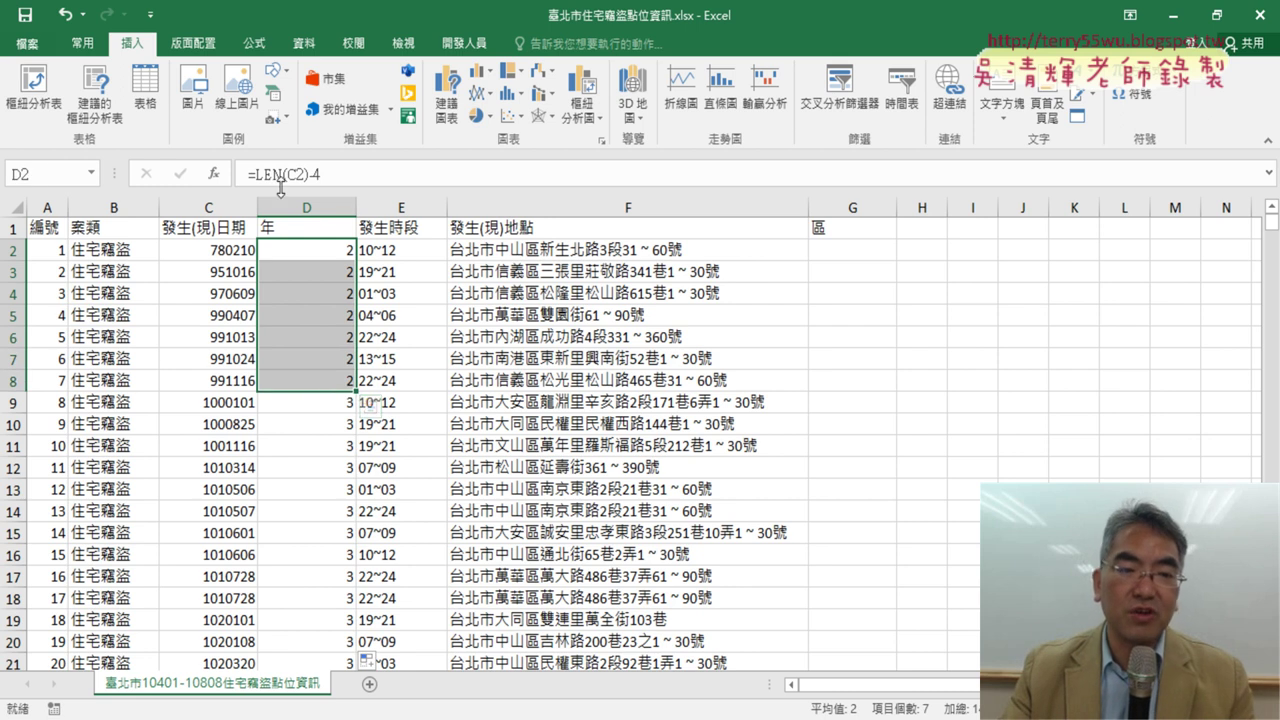
Cut LEN(C2)-4 out of D2's formula, leaving D2 ready for a new function
left_click_drag(257, 177, 345, 177)
right_click(322, 174)
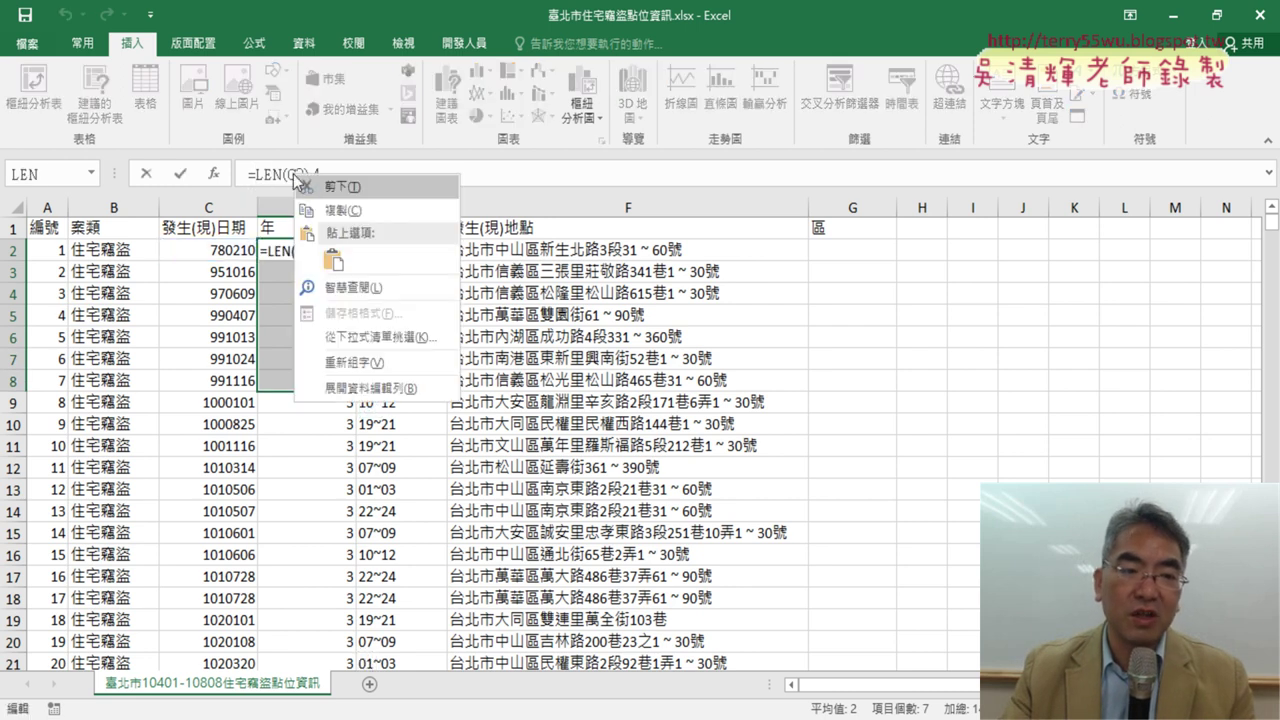
left_click(316, 182)
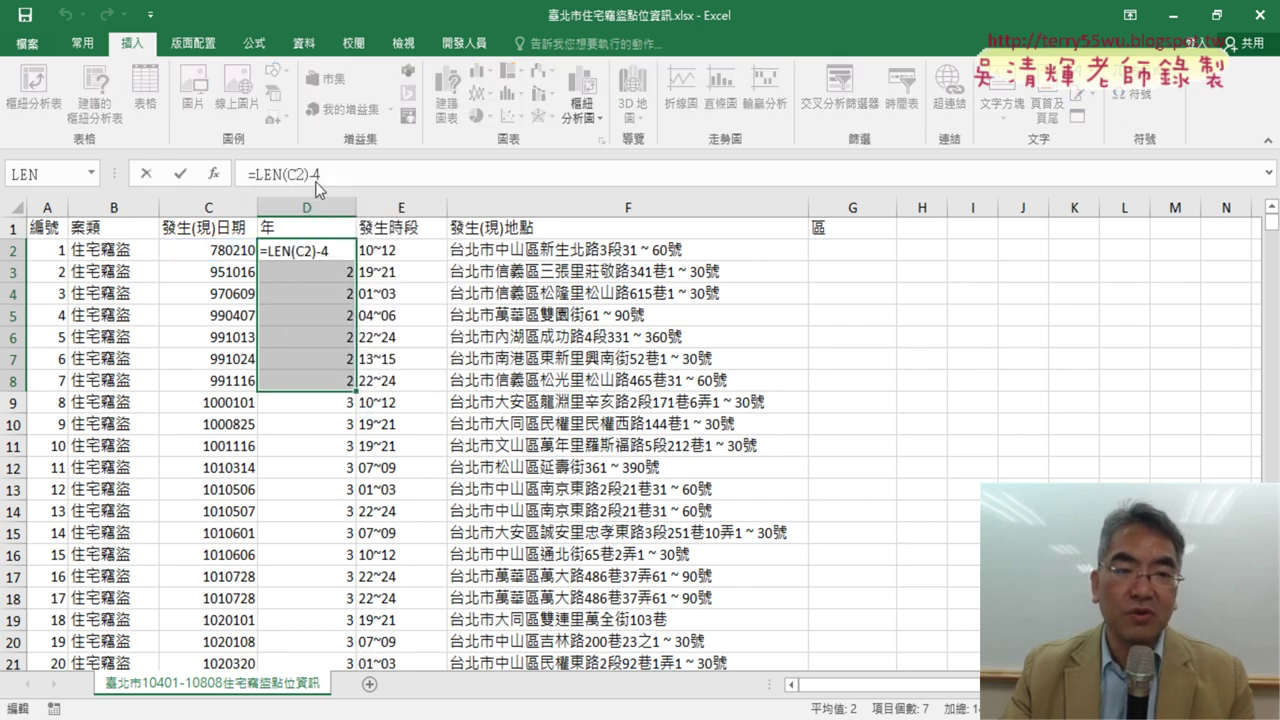
left_click(147, 174)
left_click(325, 250)
left_click_drag(320, 175, 270, 177)
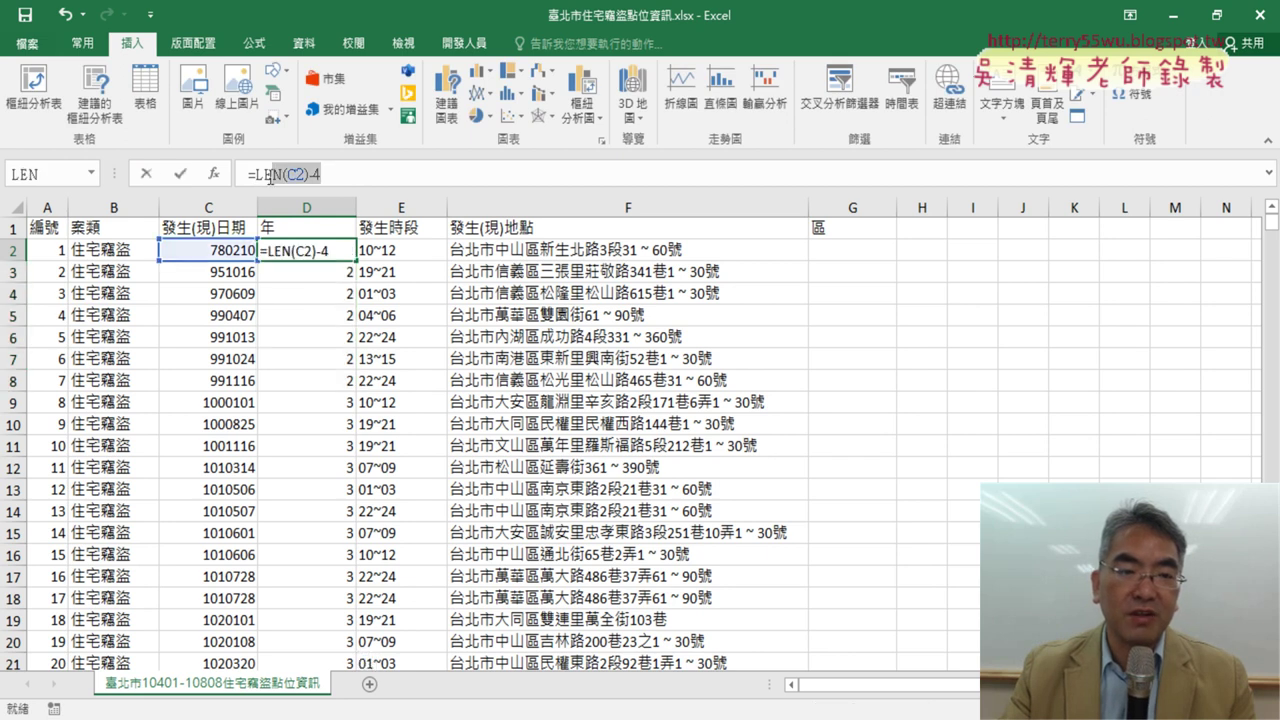
right_click(283, 174)
left_click(322, 184)
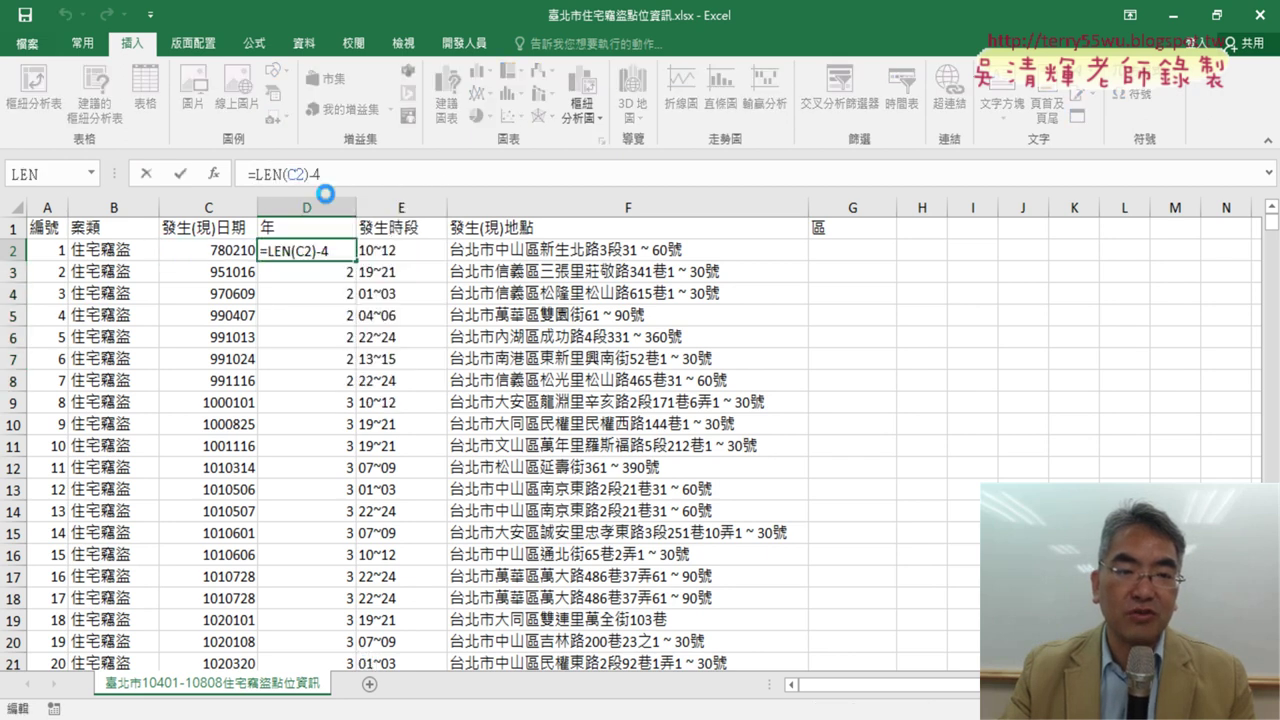
left_click(214, 176)
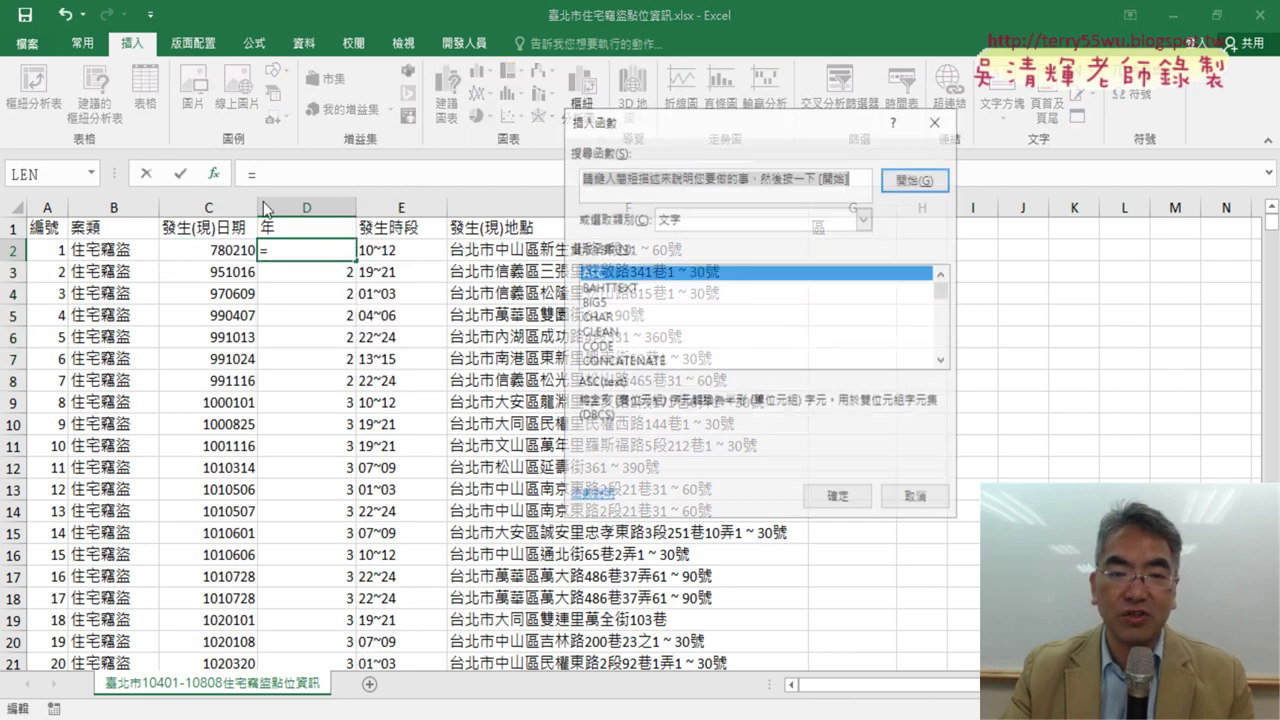
Build =LEFT(C2,LEN(C2)-4) in D2, pasting LEN(C2)-4 as Num_chars, so it shows 78
left_click(941, 361)
left_click(941, 361)
left_click(941, 361)
left_click(941, 361)
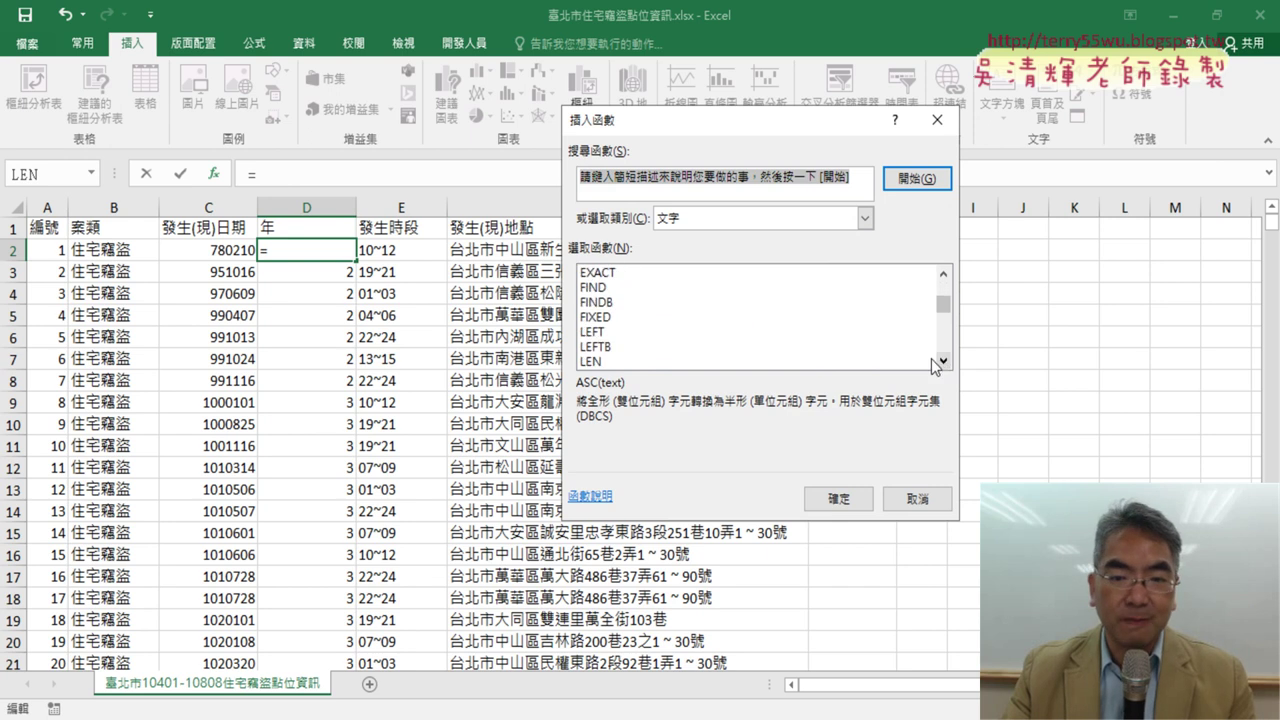
double_click(678, 332)
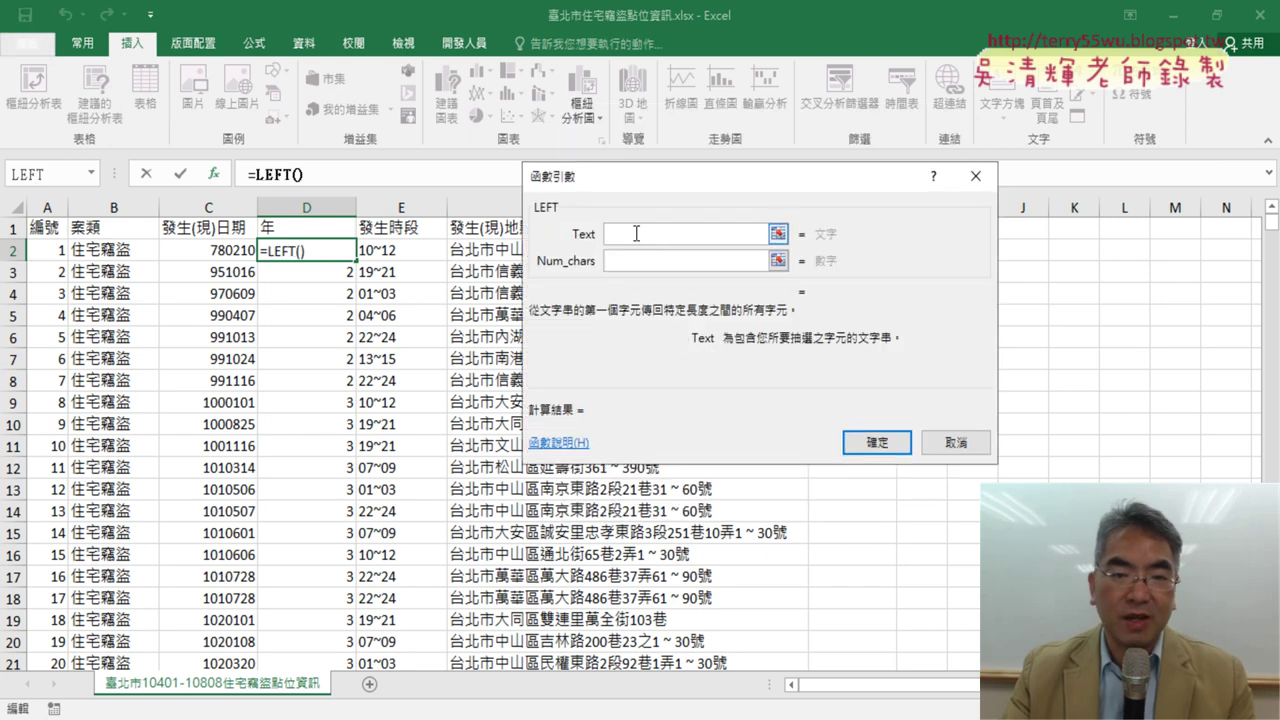
left_click(630, 262)
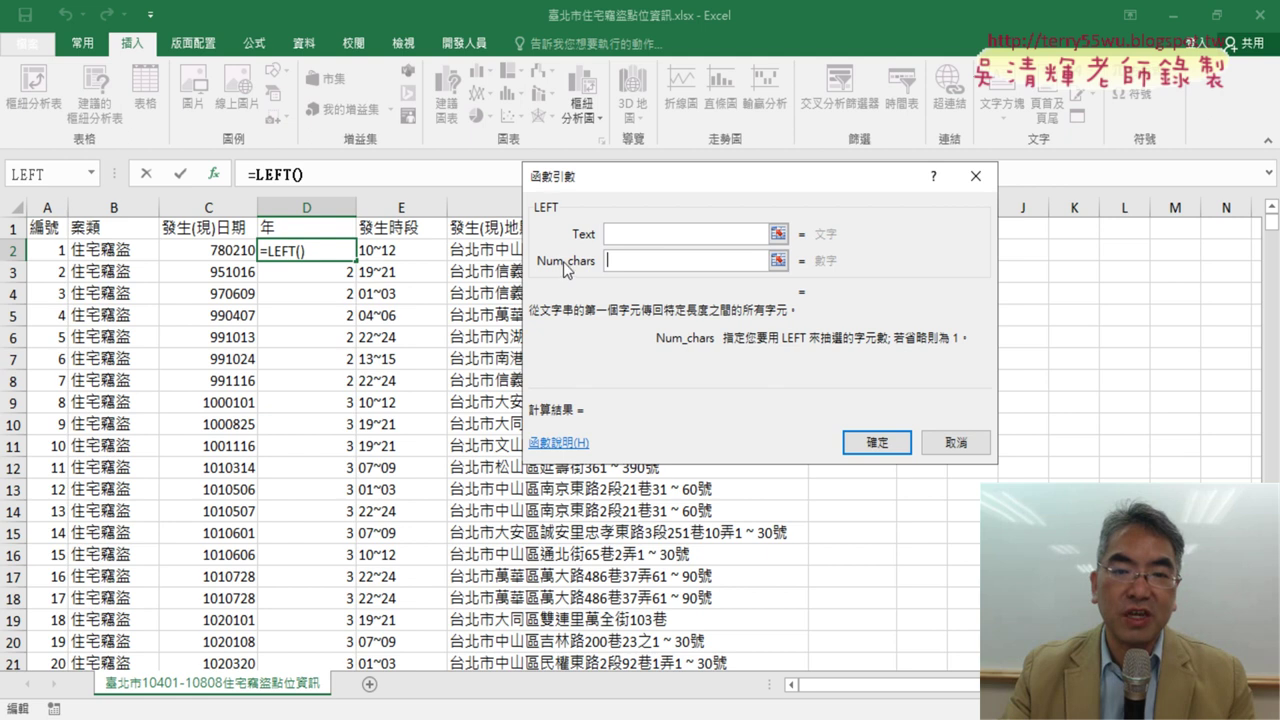
right_click(633, 262)
left_click(677, 324)
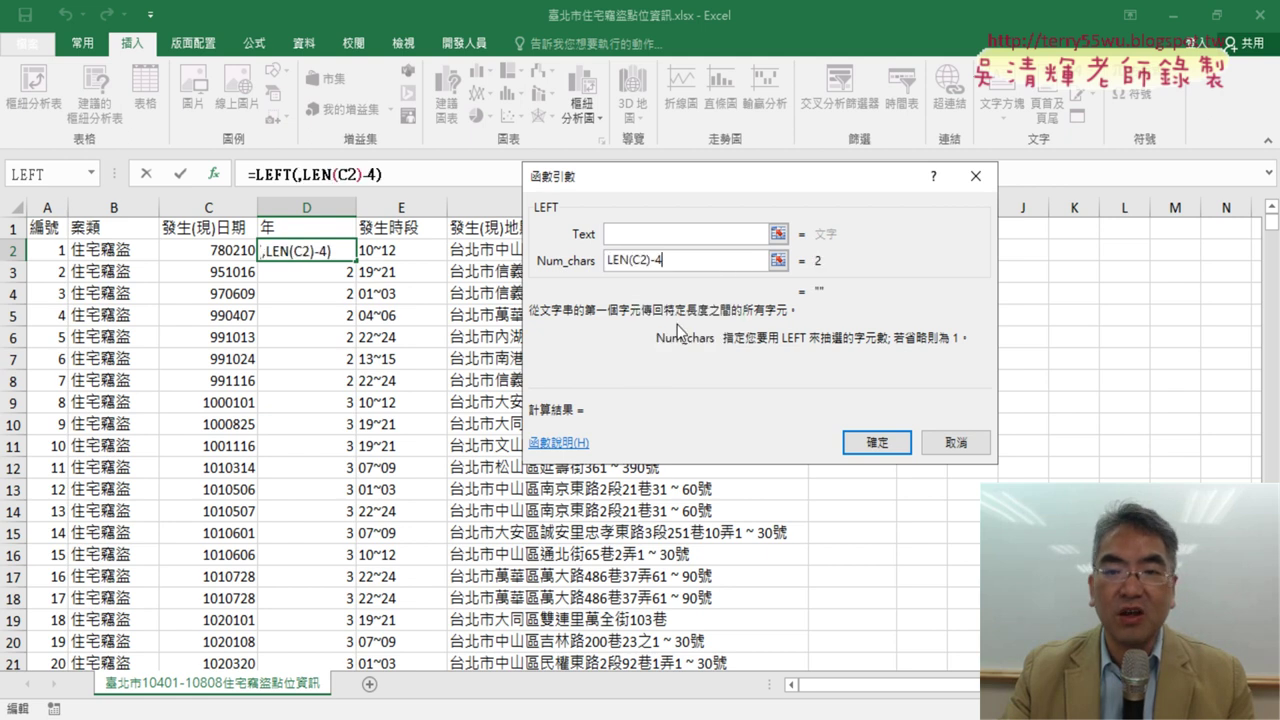
left_click(643, 240)
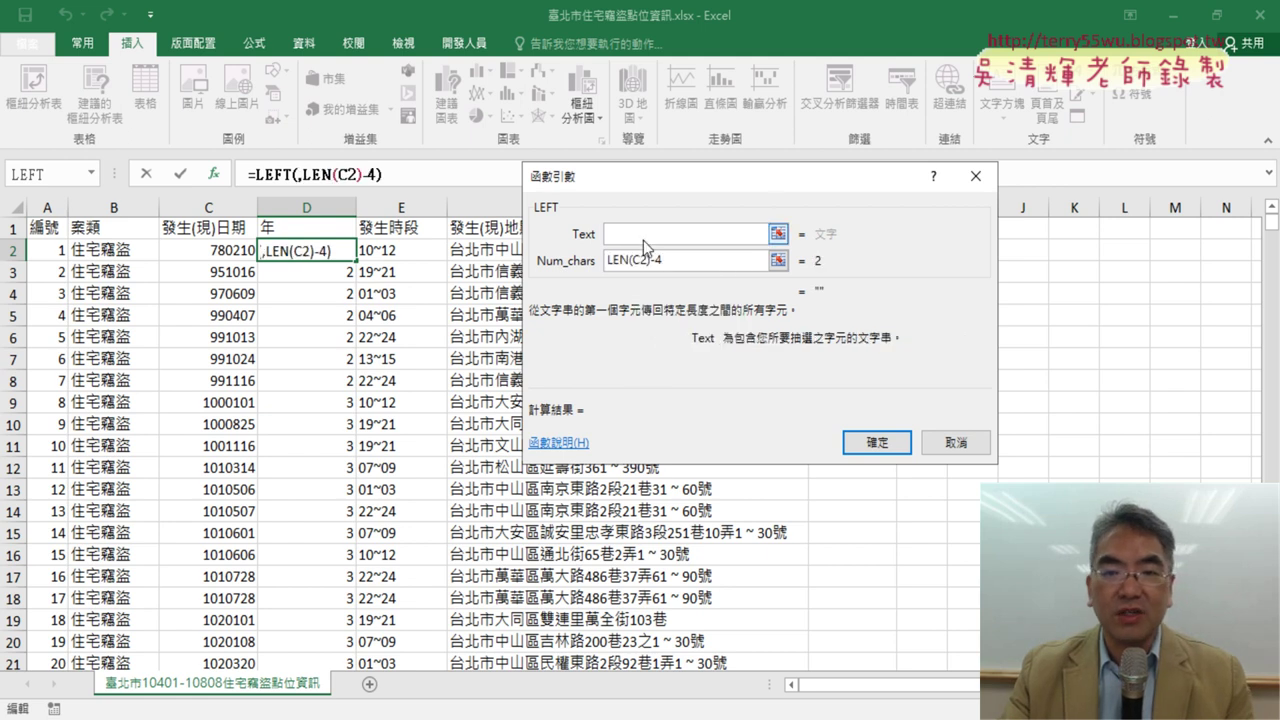
left_click(205, 252)
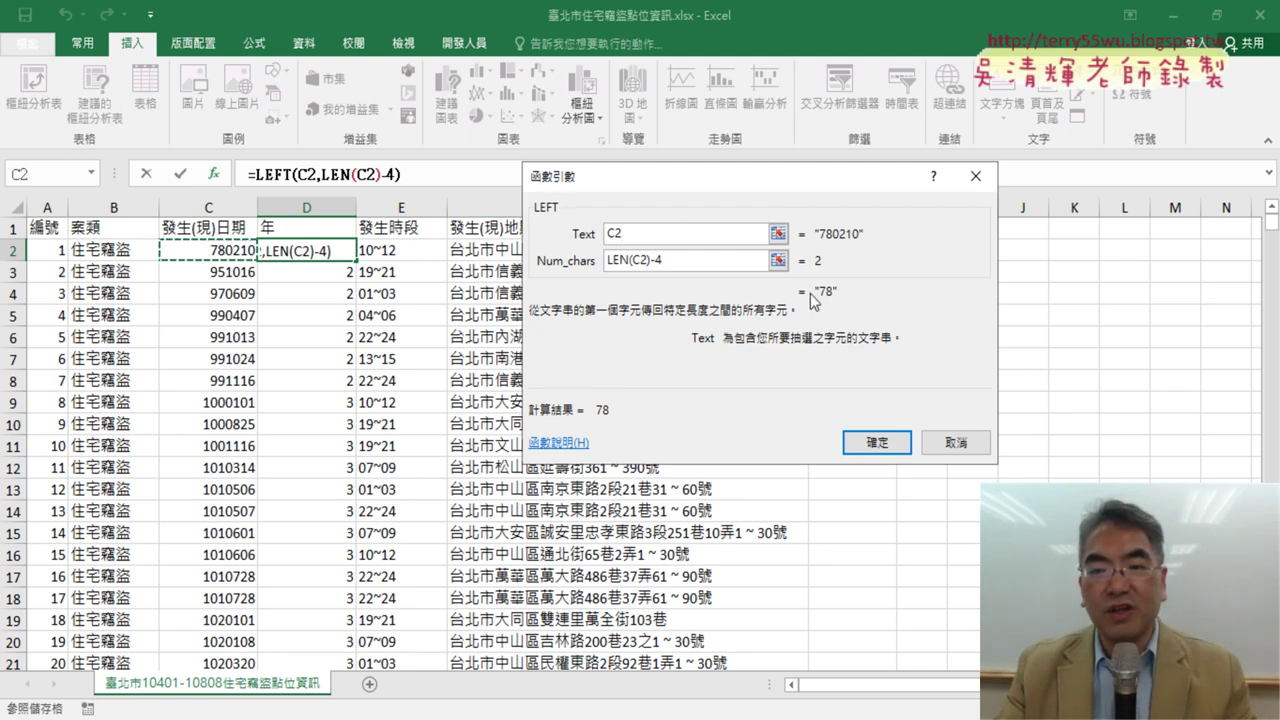
left_click(878, 440)
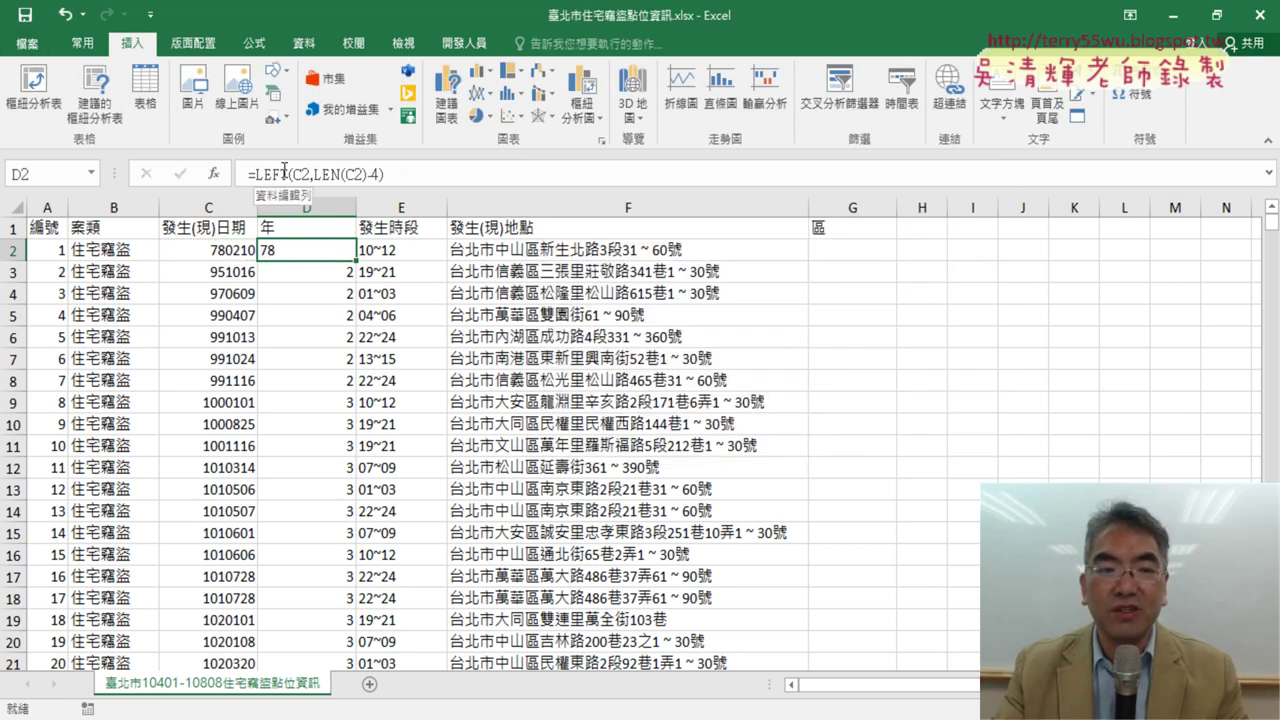
Fill the LEFT formula down, then wrap D2 as =VALUE(LEFT(C2,LEN(C2)-4))
double_click(357, 260)
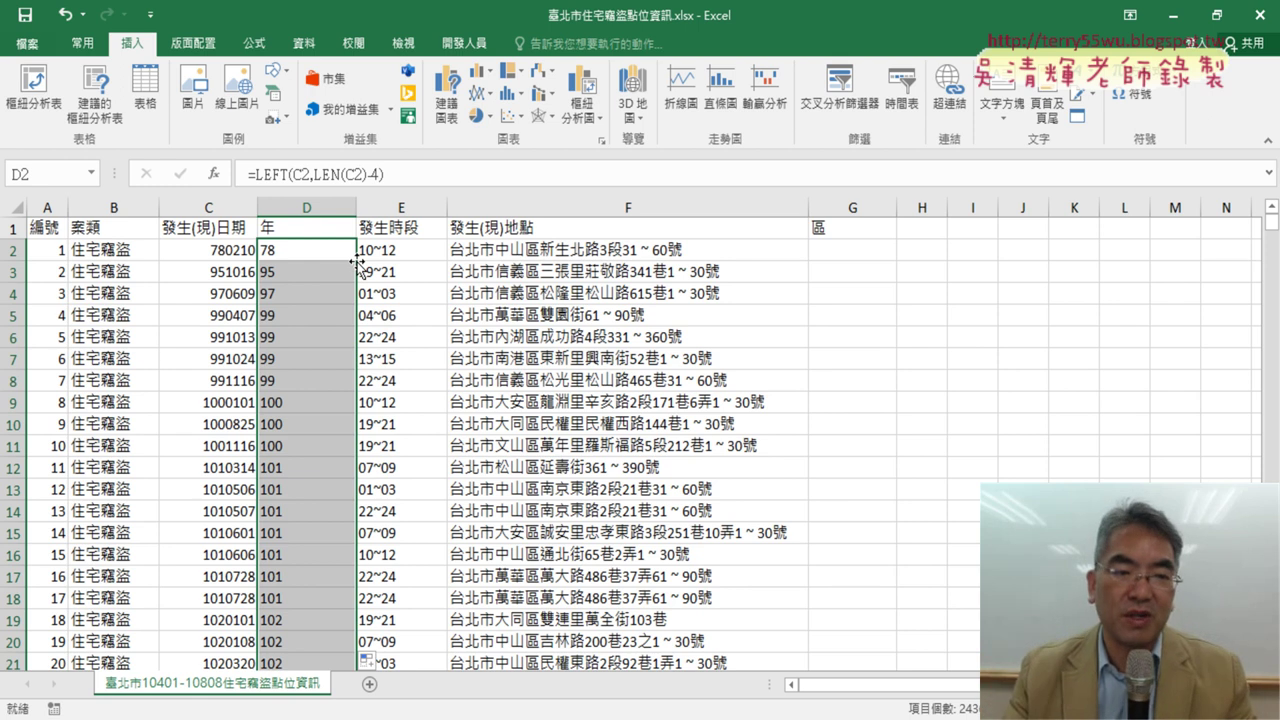
left_click(256, 176)
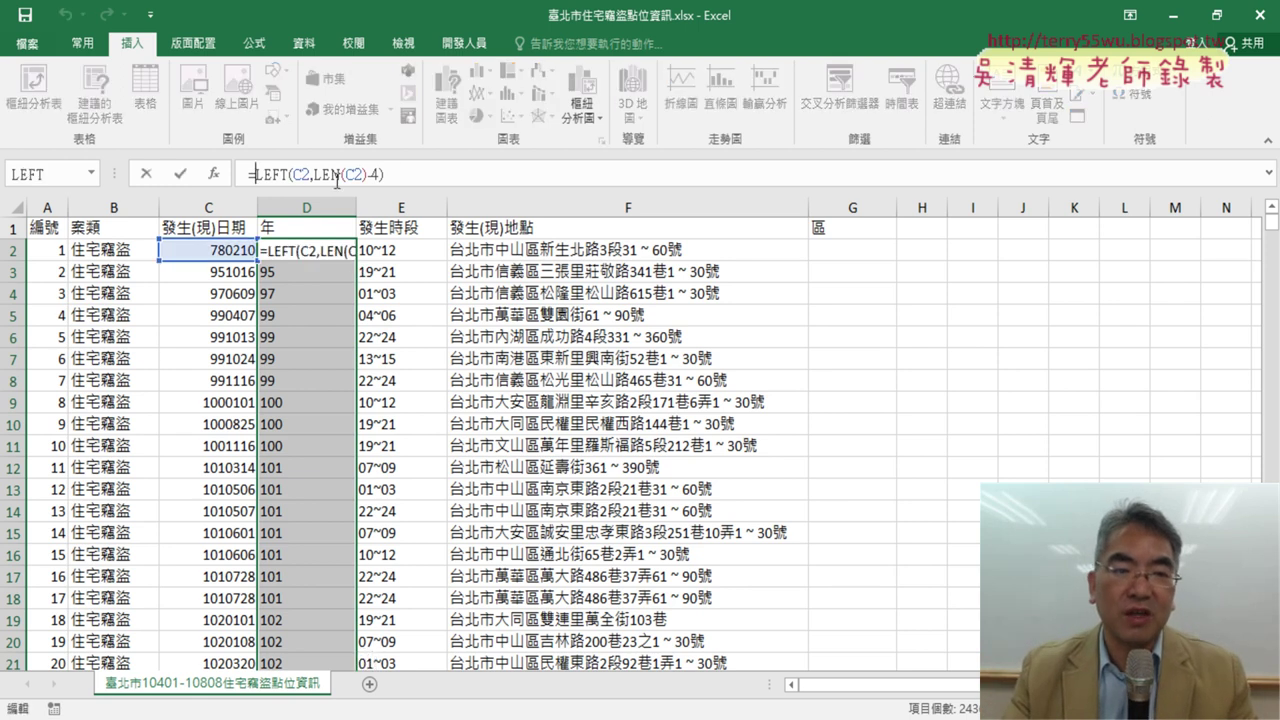
type("《")
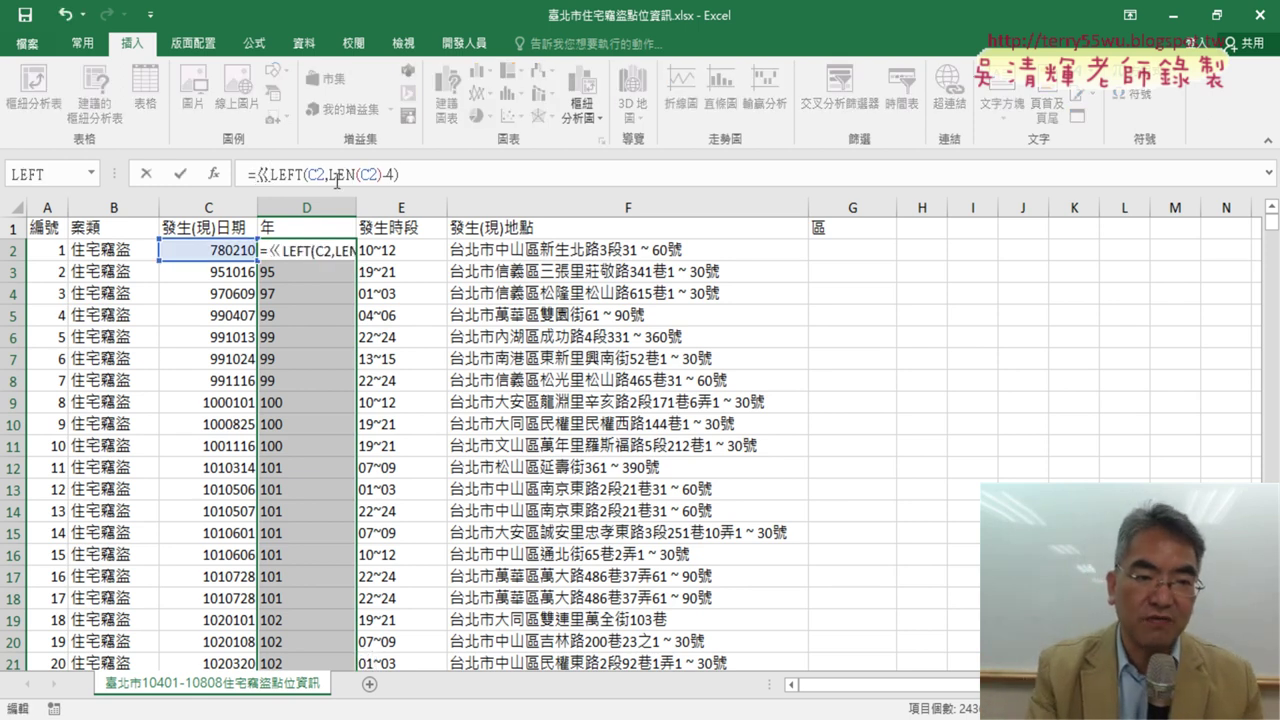
key("BackSpace")
type("v")
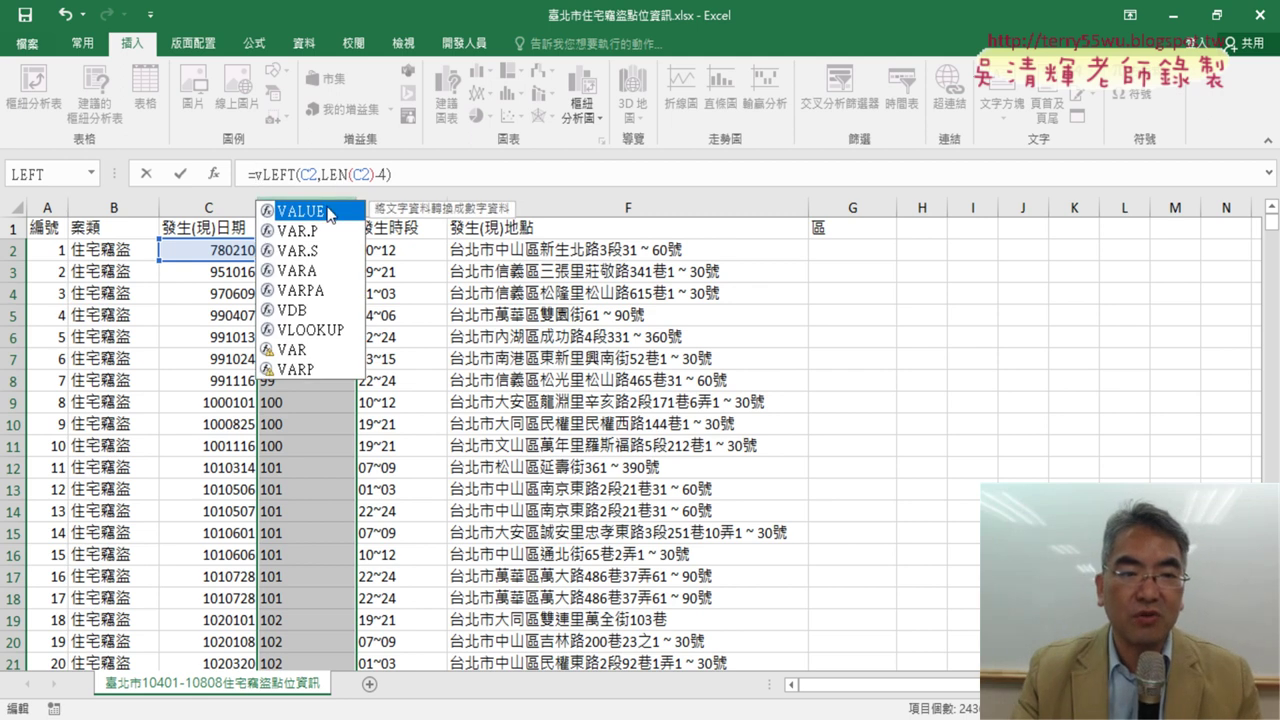
double_click(330, 213)
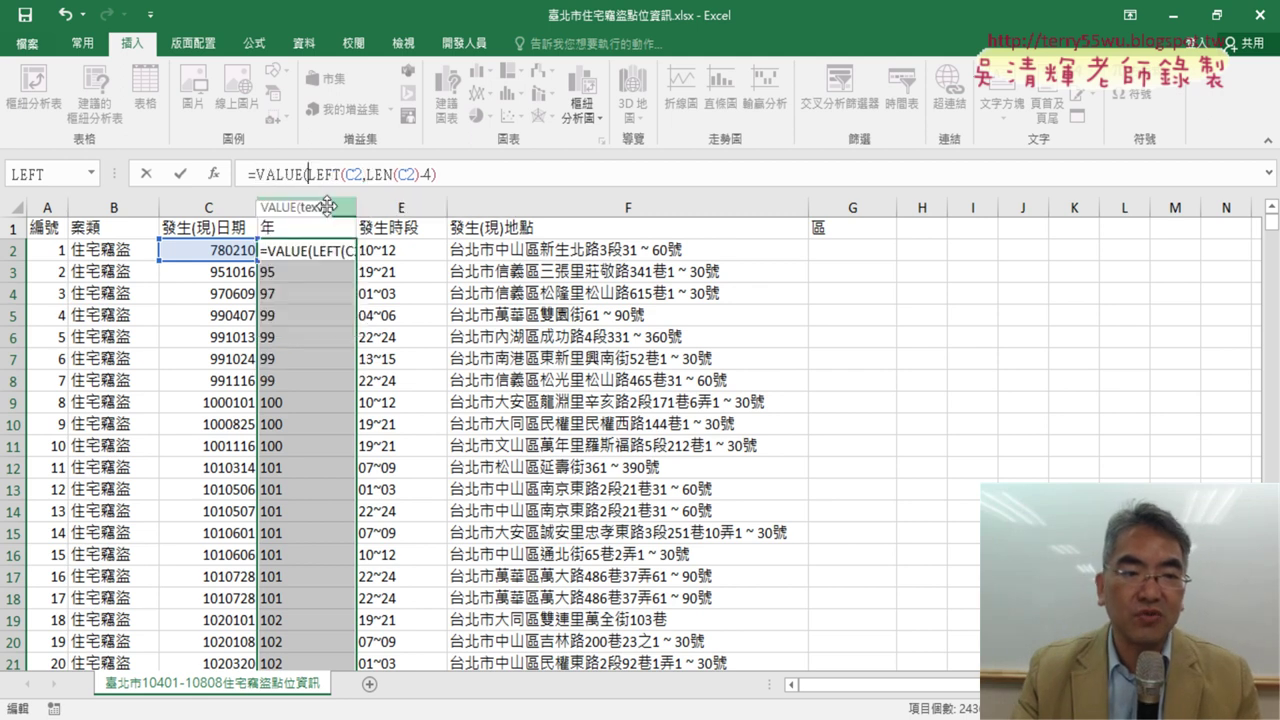
left_click(455, 173)
type(")")
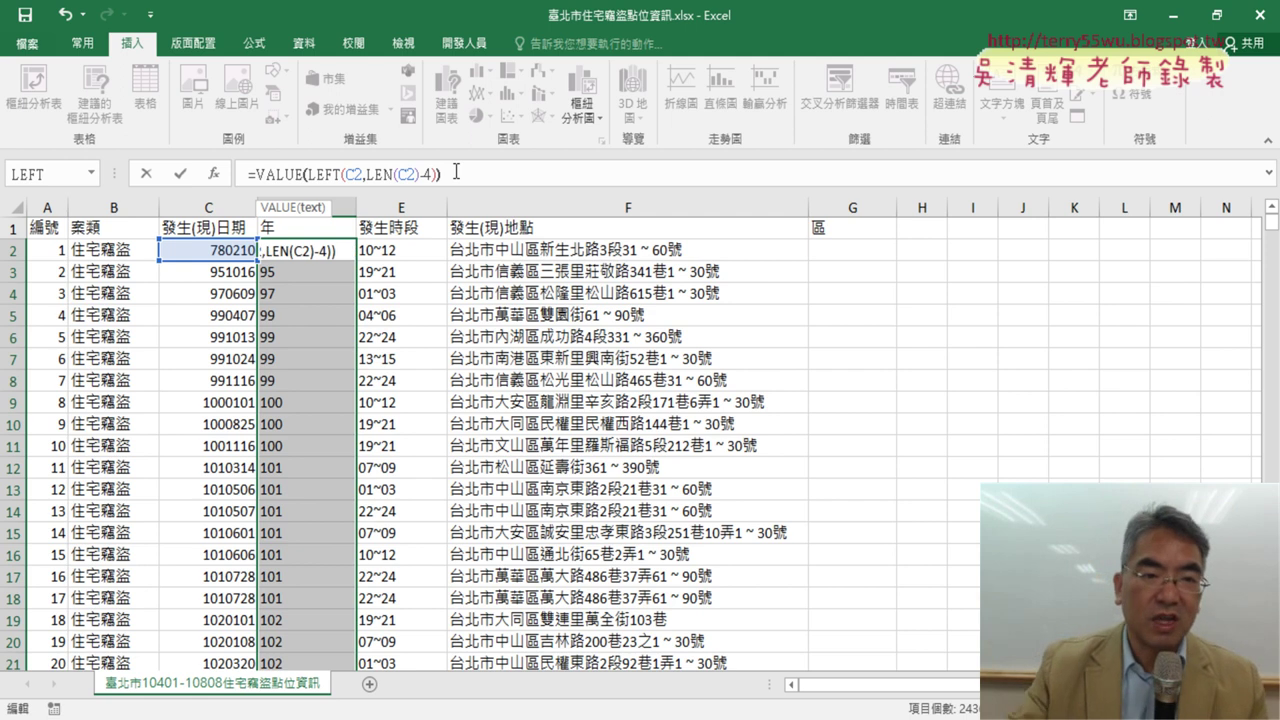
left_click(181, 174)
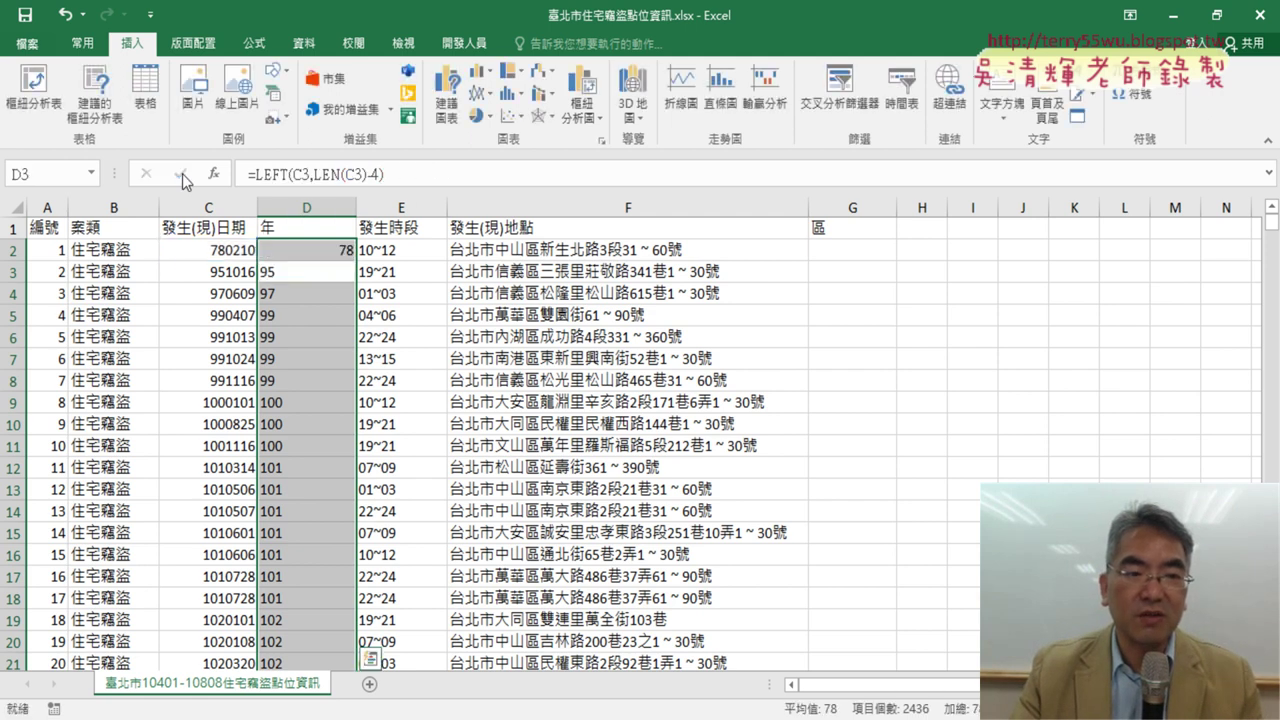
Fill the numeric year formula down column D and autofit the column width
left_click(315, 247)
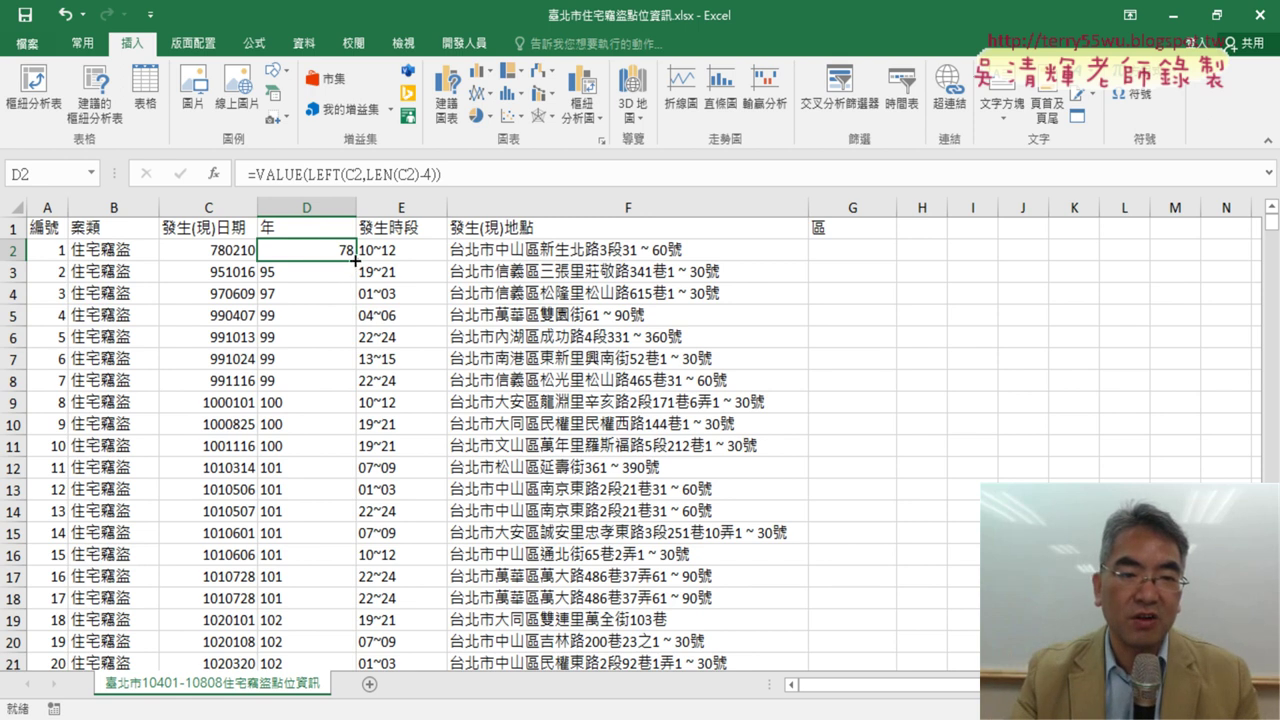
double_click(355, 260)
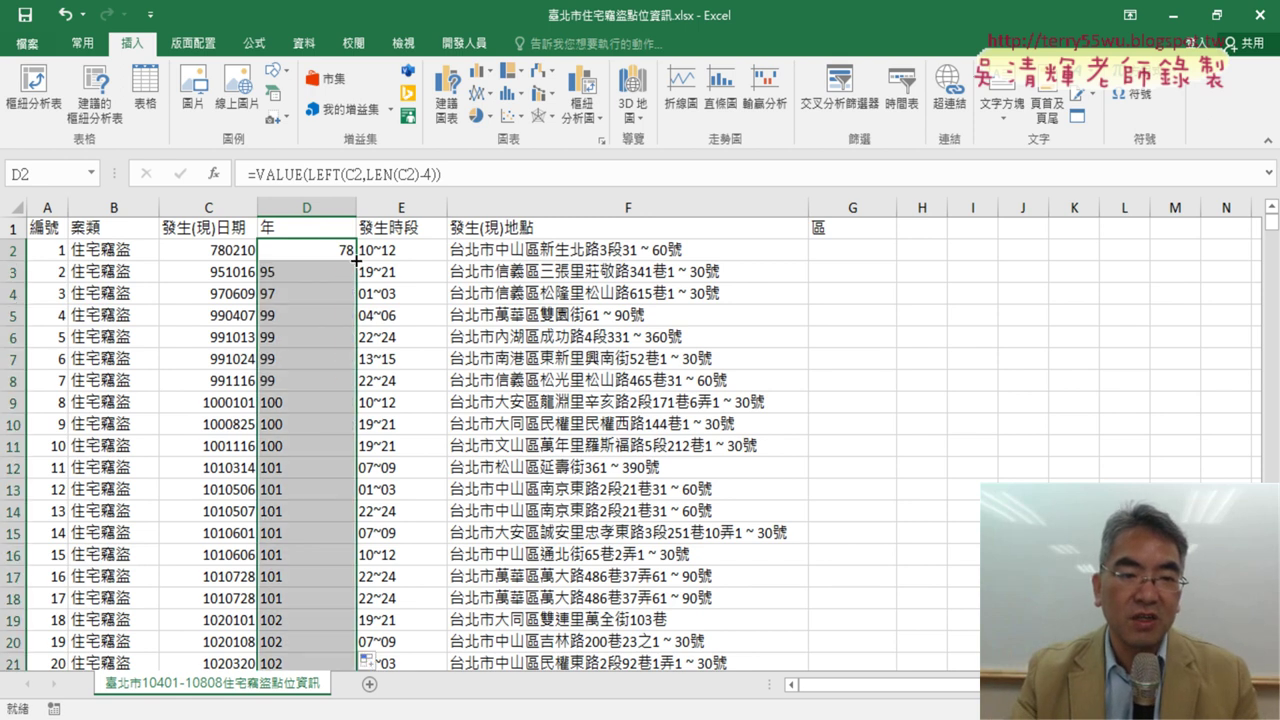
double_click(355, 208)
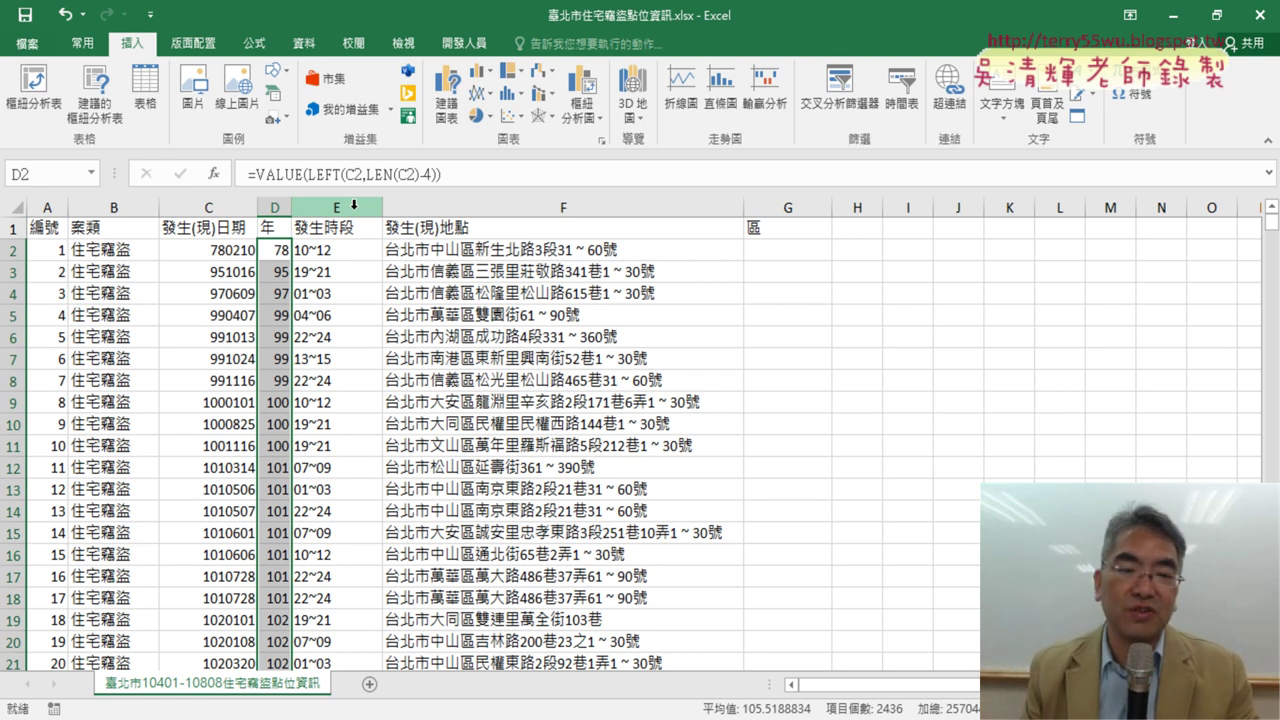
Check that D2's =VALUE(LEFT(C2,LEN(C2)-4)) returns 78, and widen column D to fit the years
left_click(270, 254)
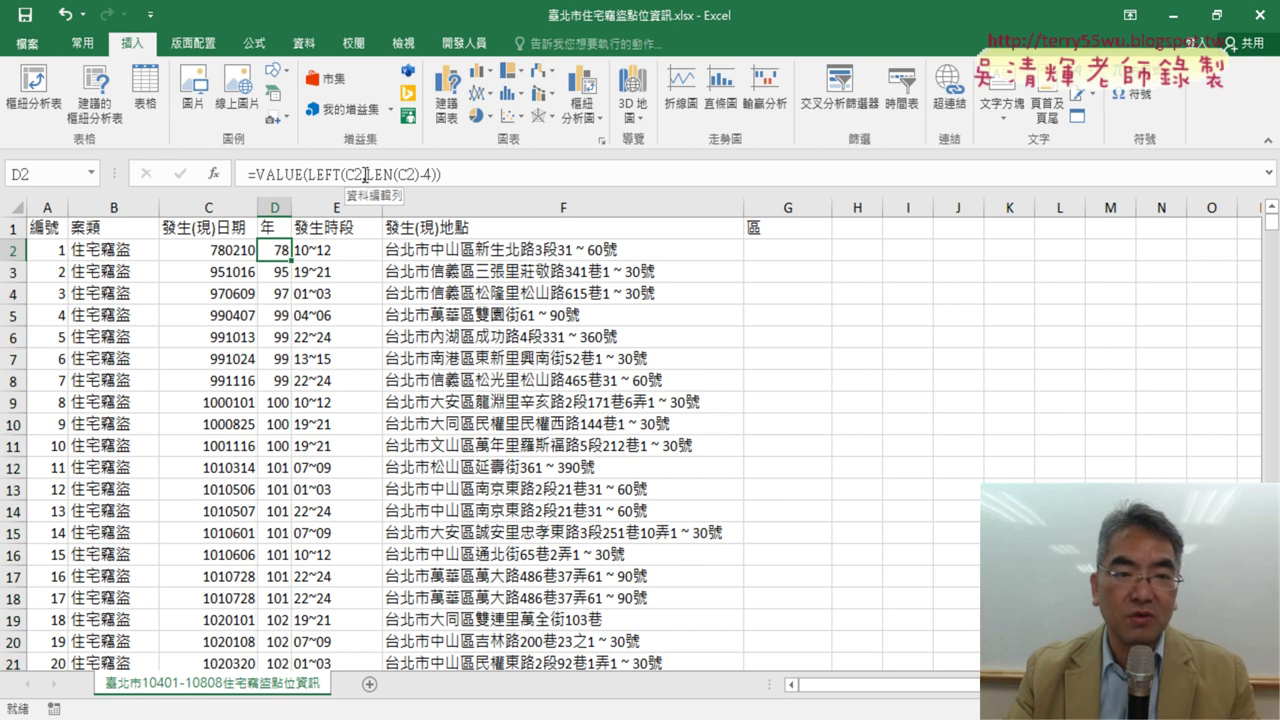
left_click_drag(369, 176, 441, 176)
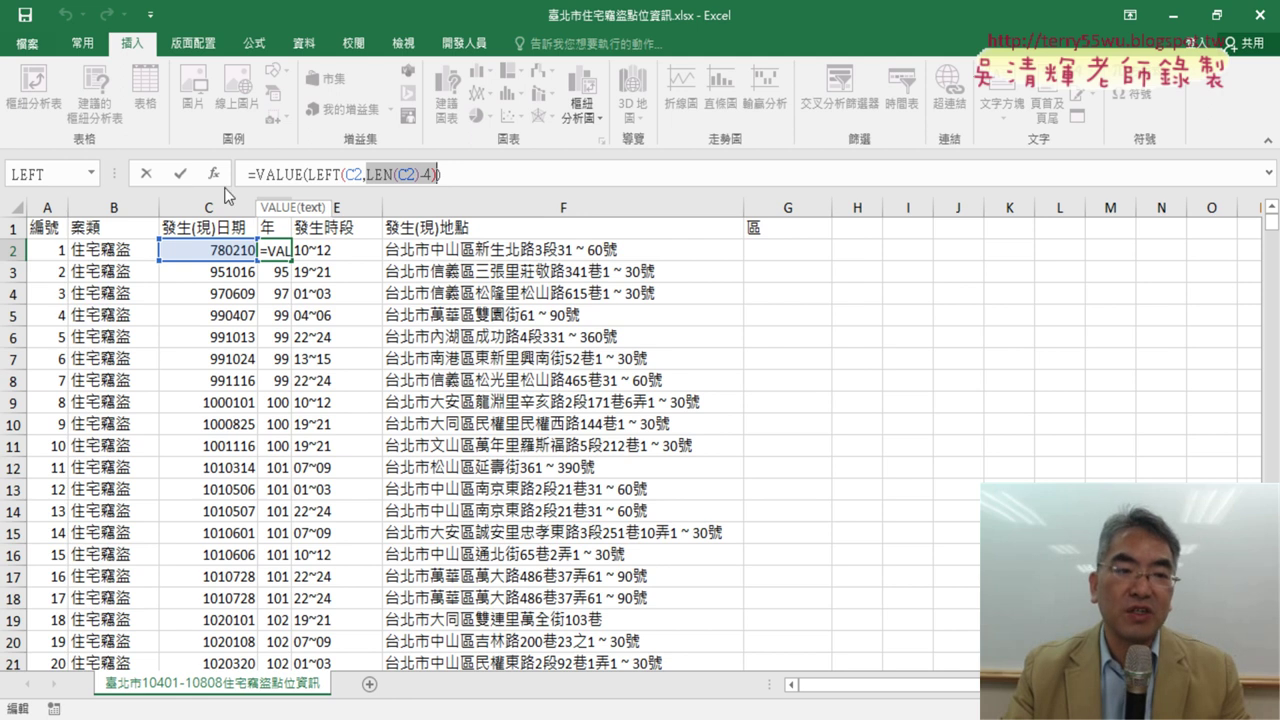
left_click(180, 175)
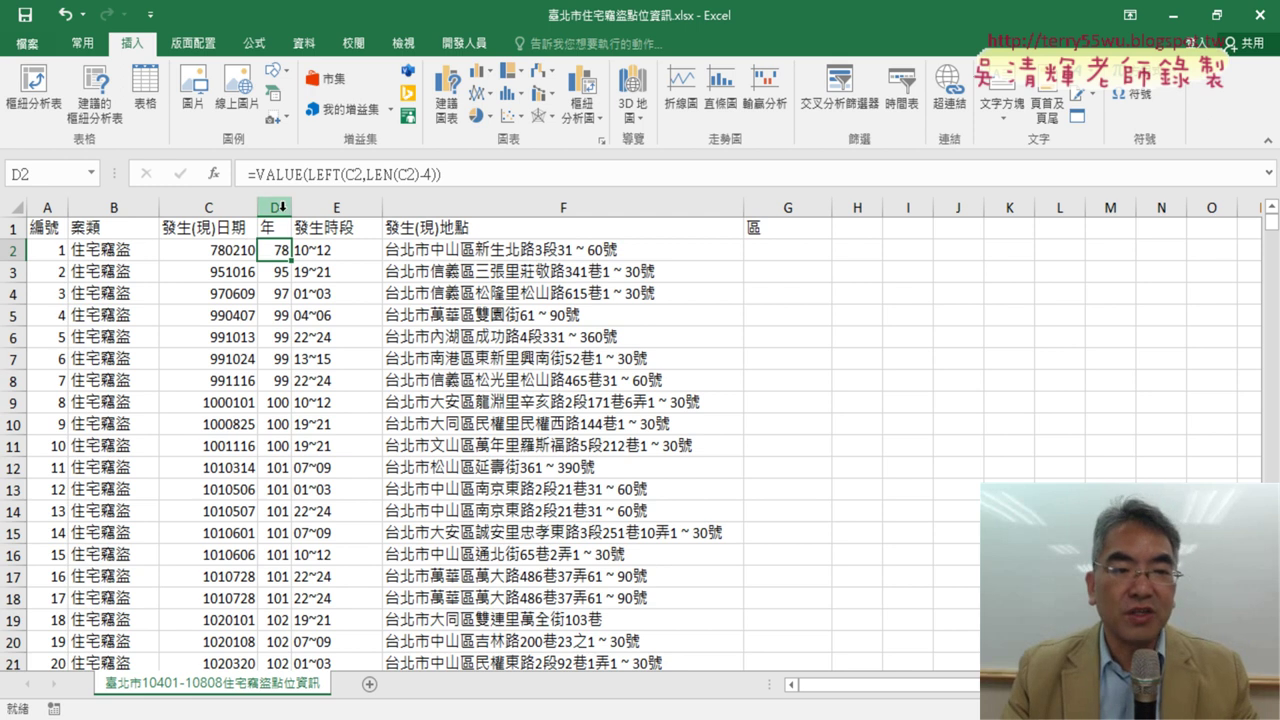
left_click(275, 207)
left_click_drag(292, 207, 319, 207)
left_click(297, 249)
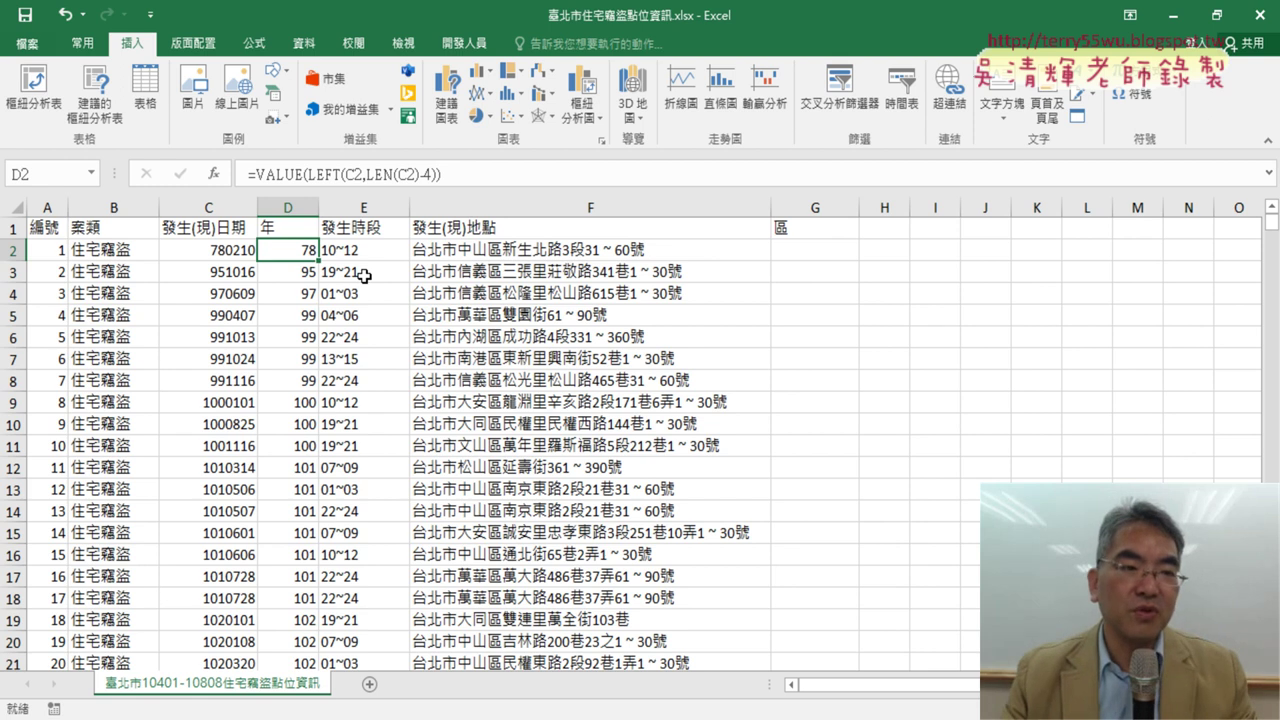
Insert a PivotTable from the full burglary data range onto a new worksheet
left_click(50, 110)
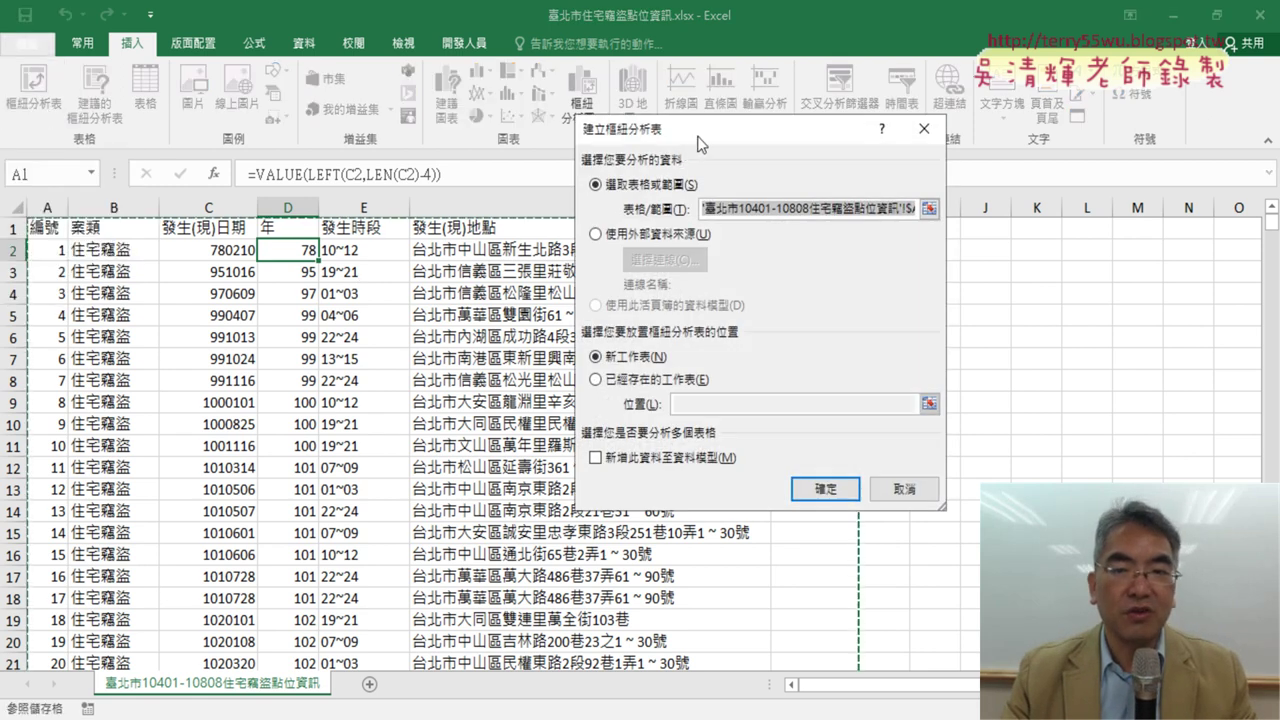
mouse_move(620, 128)
left_mouse_down()
mouse_move(687, 333)
mouse_move(1062, 390)
mouse_move(627, 174)
left_mouse_up()
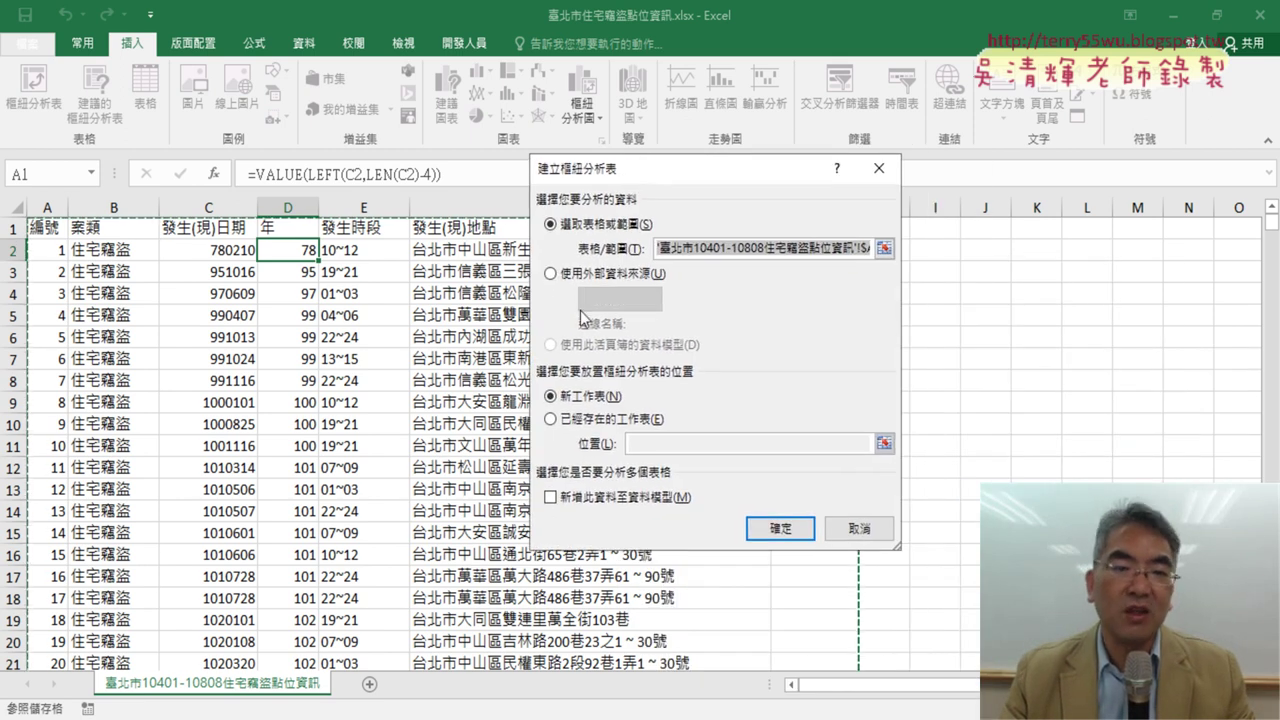
left_click(785, 528)
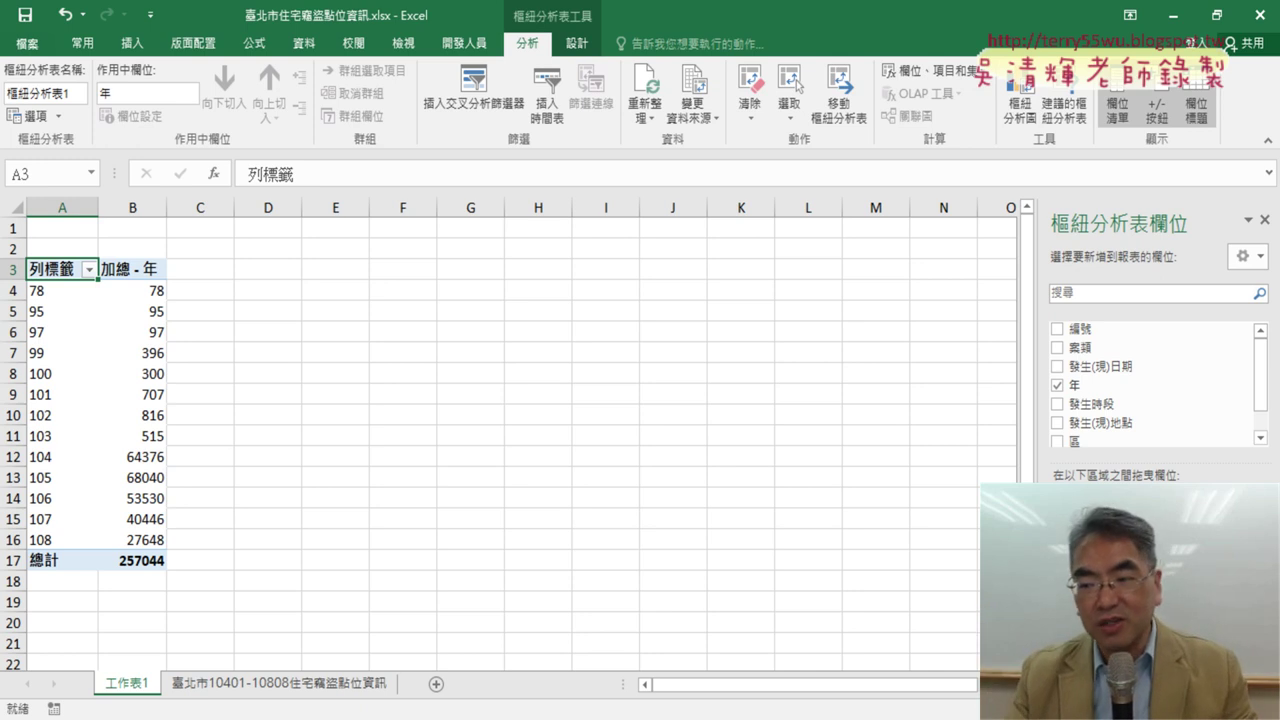
Switch the 年 value field to 項目個數 (Count), totalling 2436, and highlight the rows for years 104–107
left_click(1255, 628)
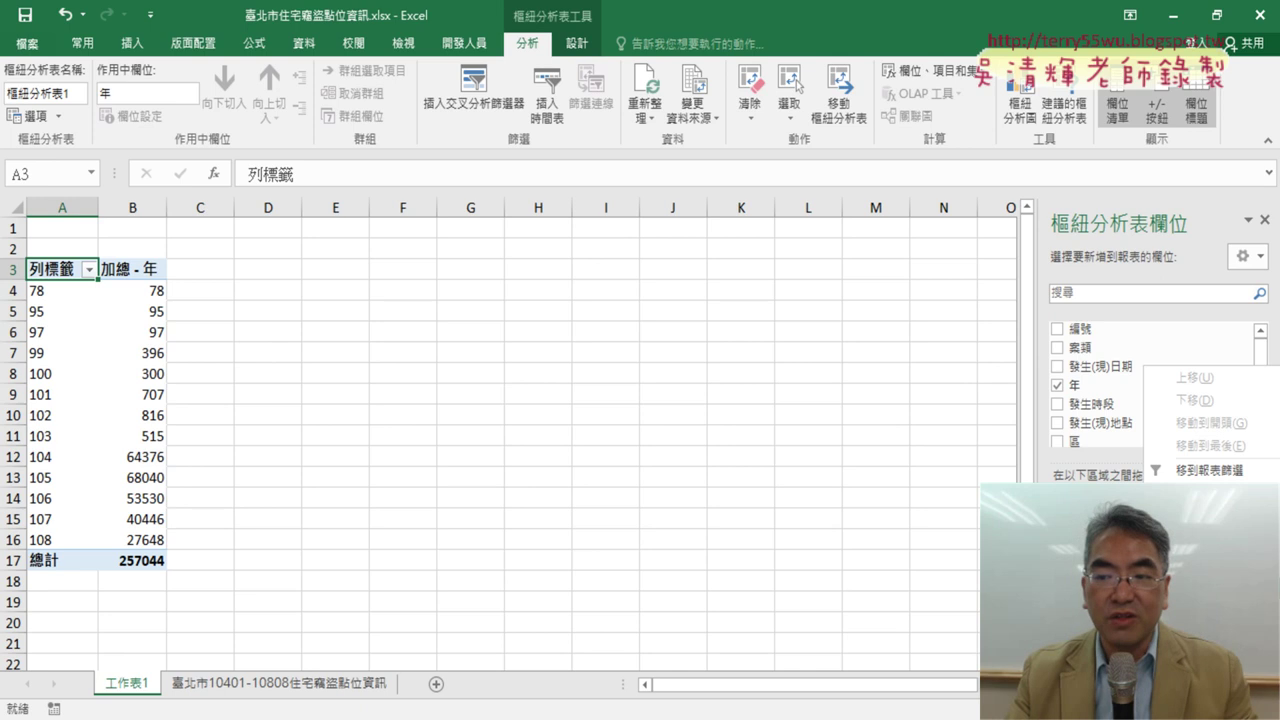
left_click(1195, 598)
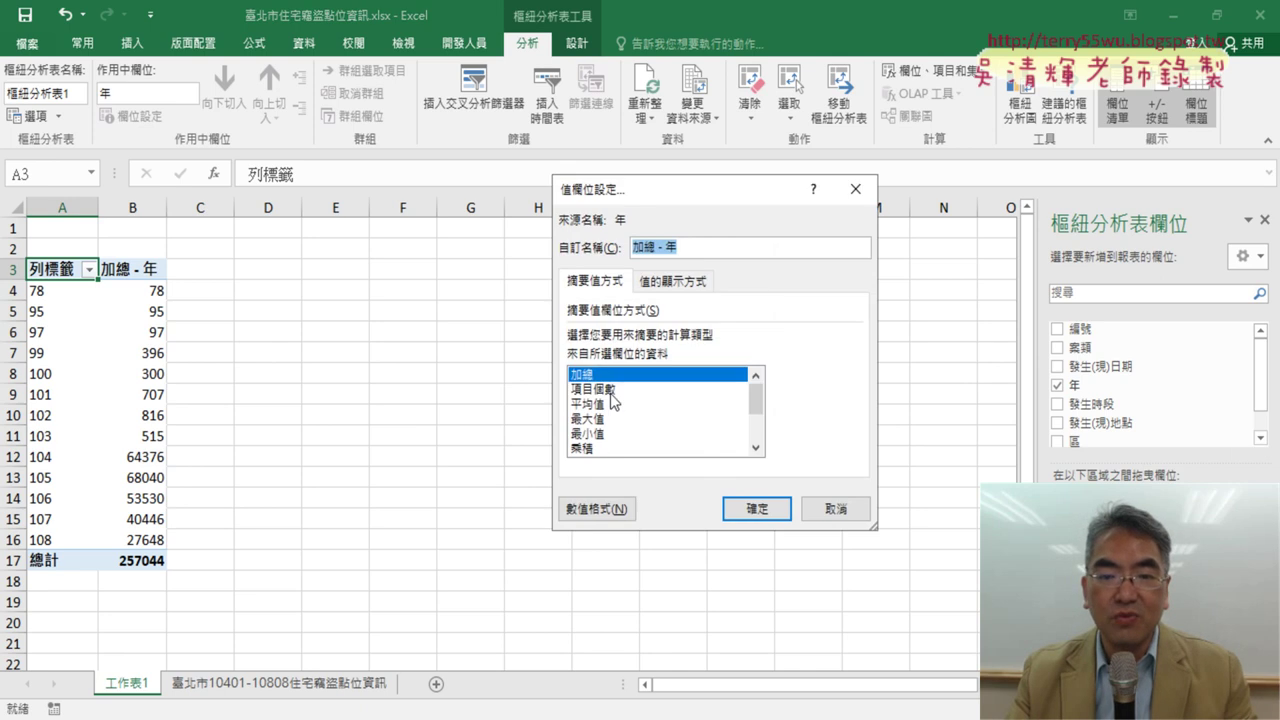
left_click(613, 389)
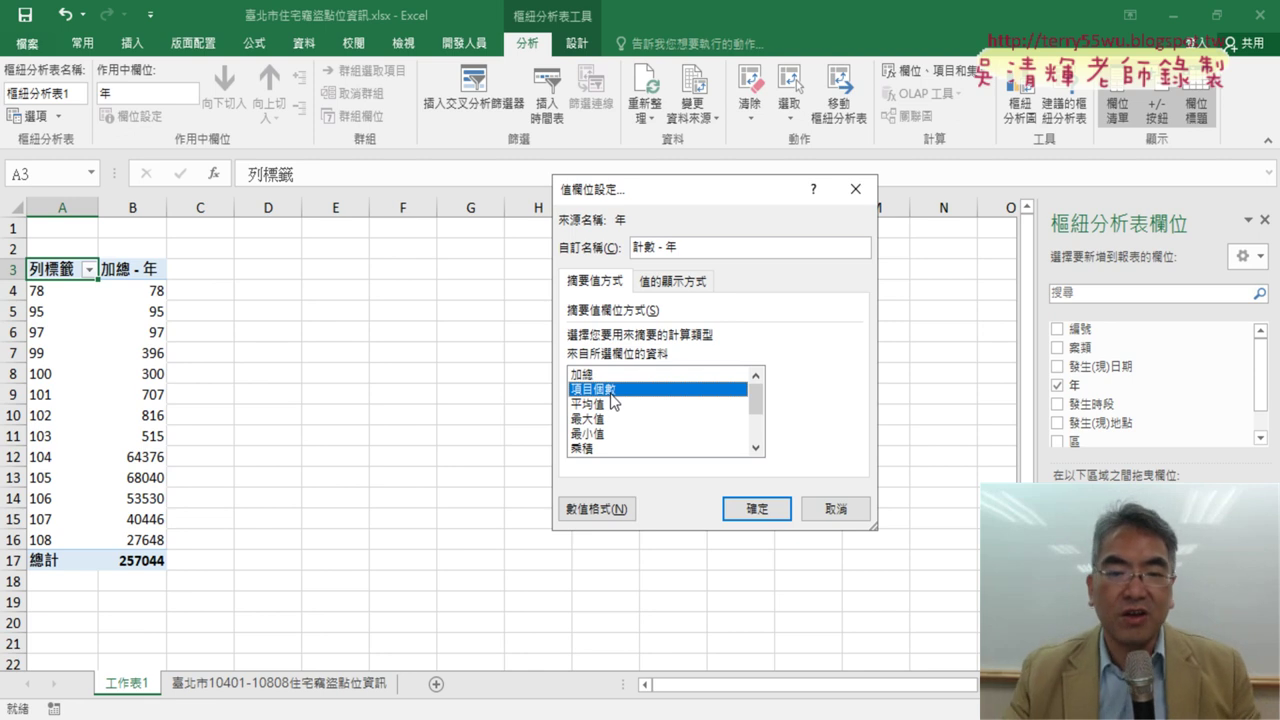
left_click(757, 507)
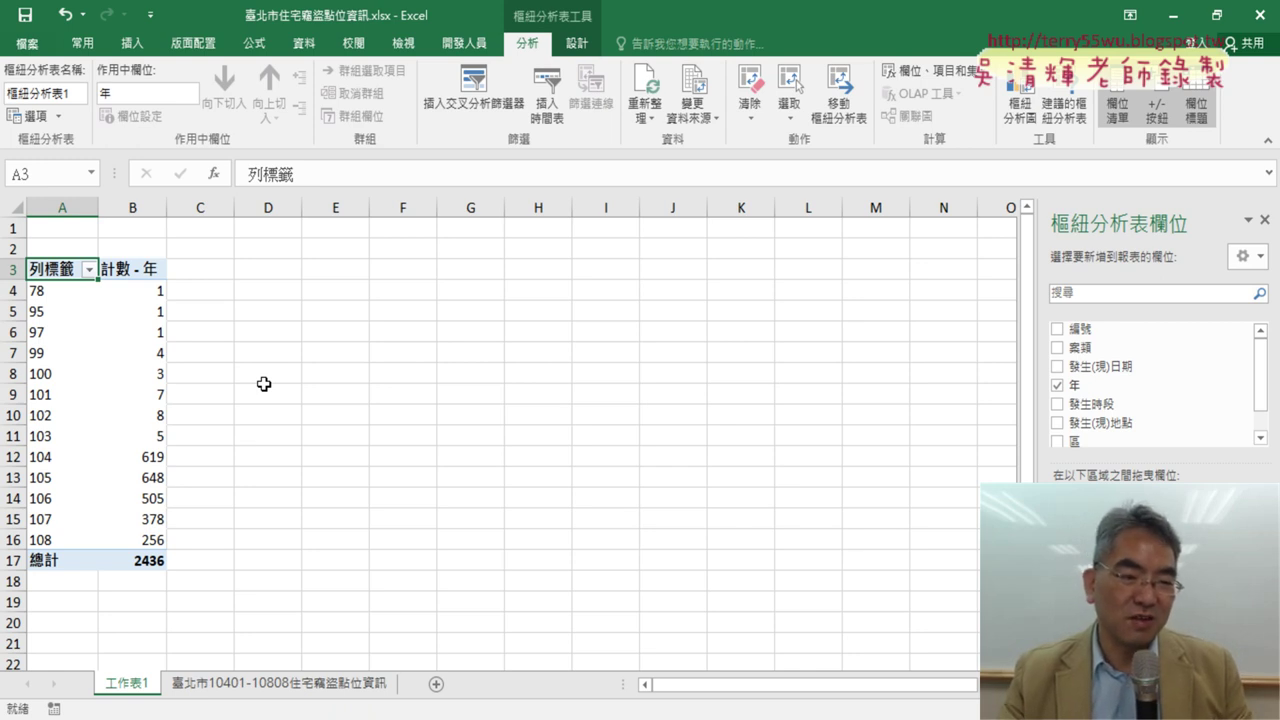
left_click(149, 439)
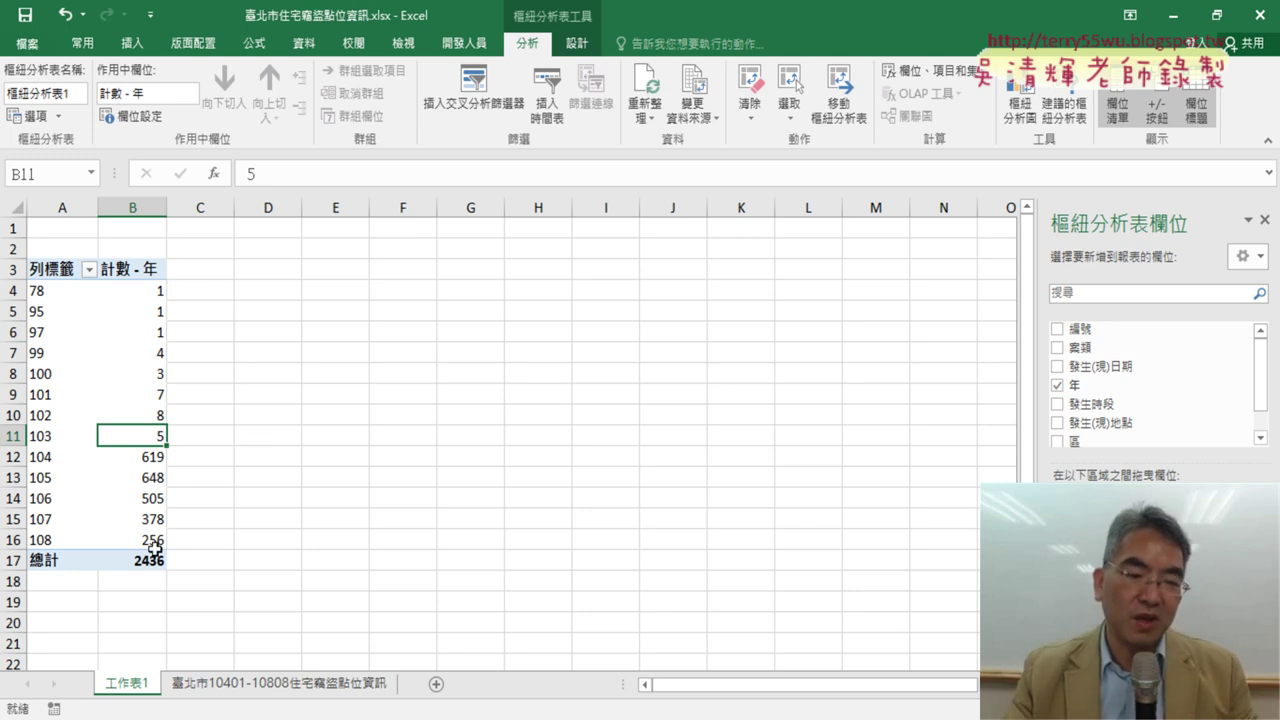
left_click_drag(12, 456, 8, 519)
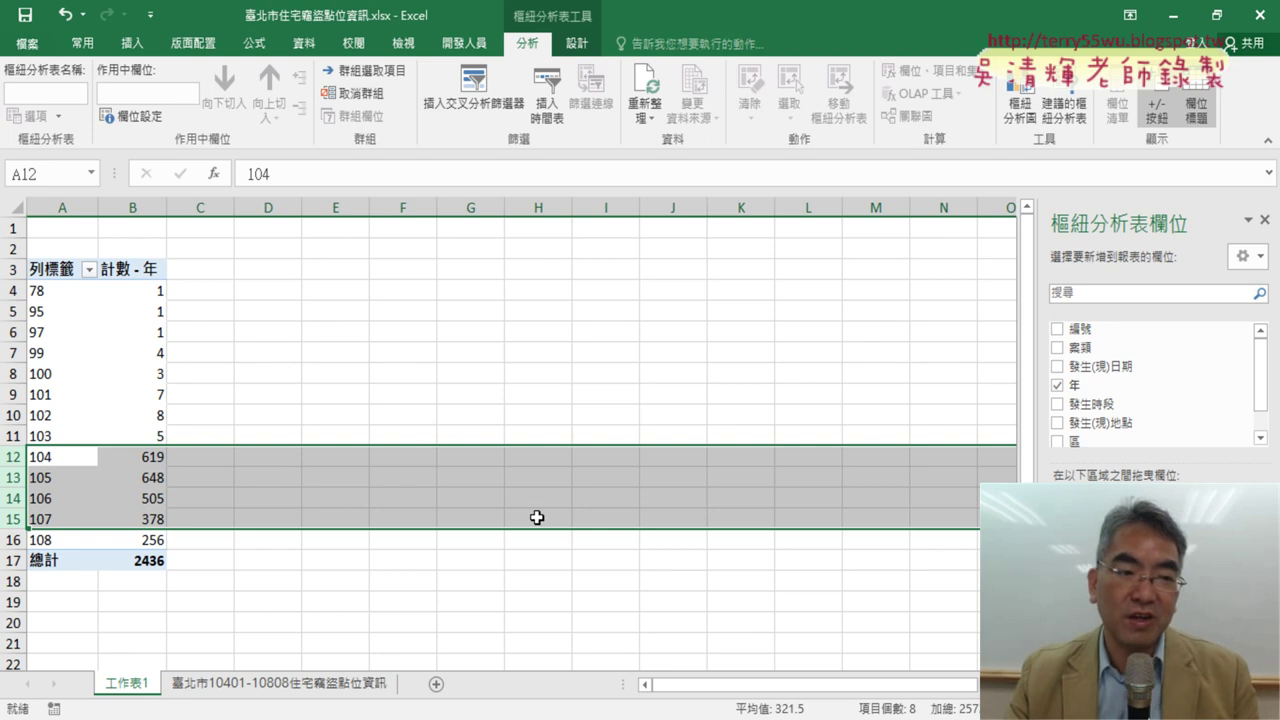
Filter the row labels to keep only years 104, 105, 106 and 107, totalling 2150 cases
left_click(90, 269)
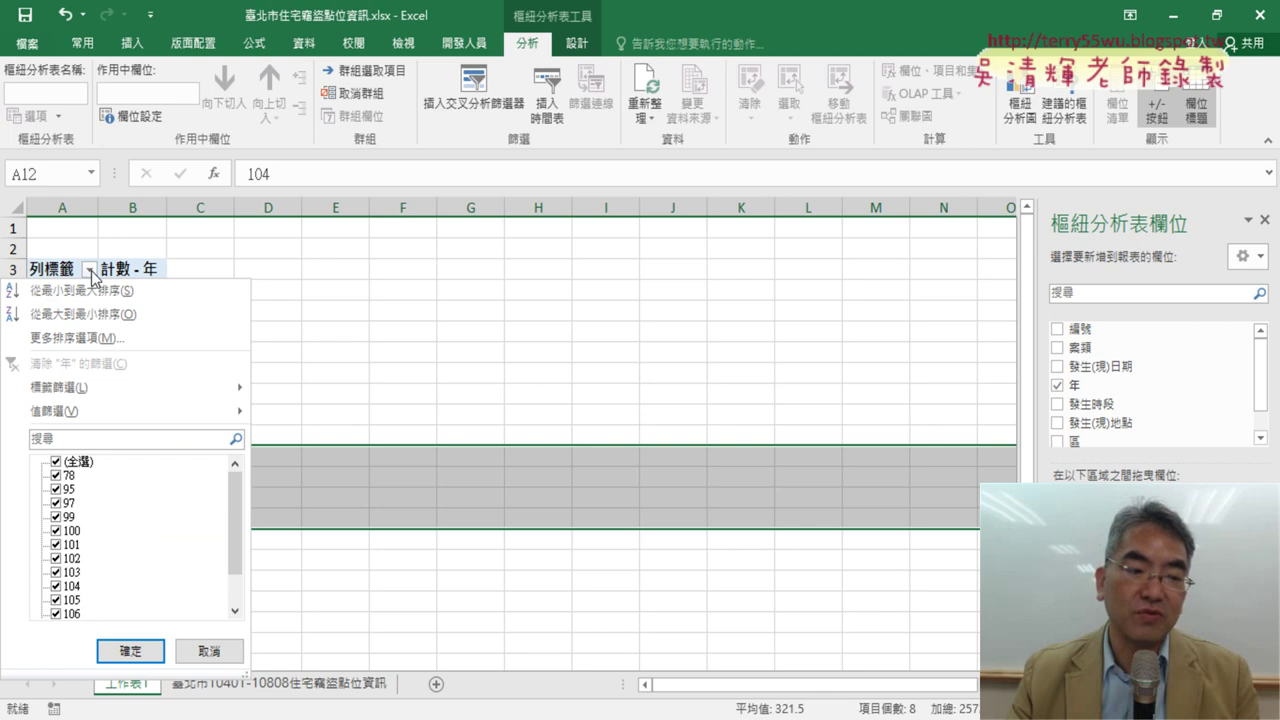
left_click(60, 477)
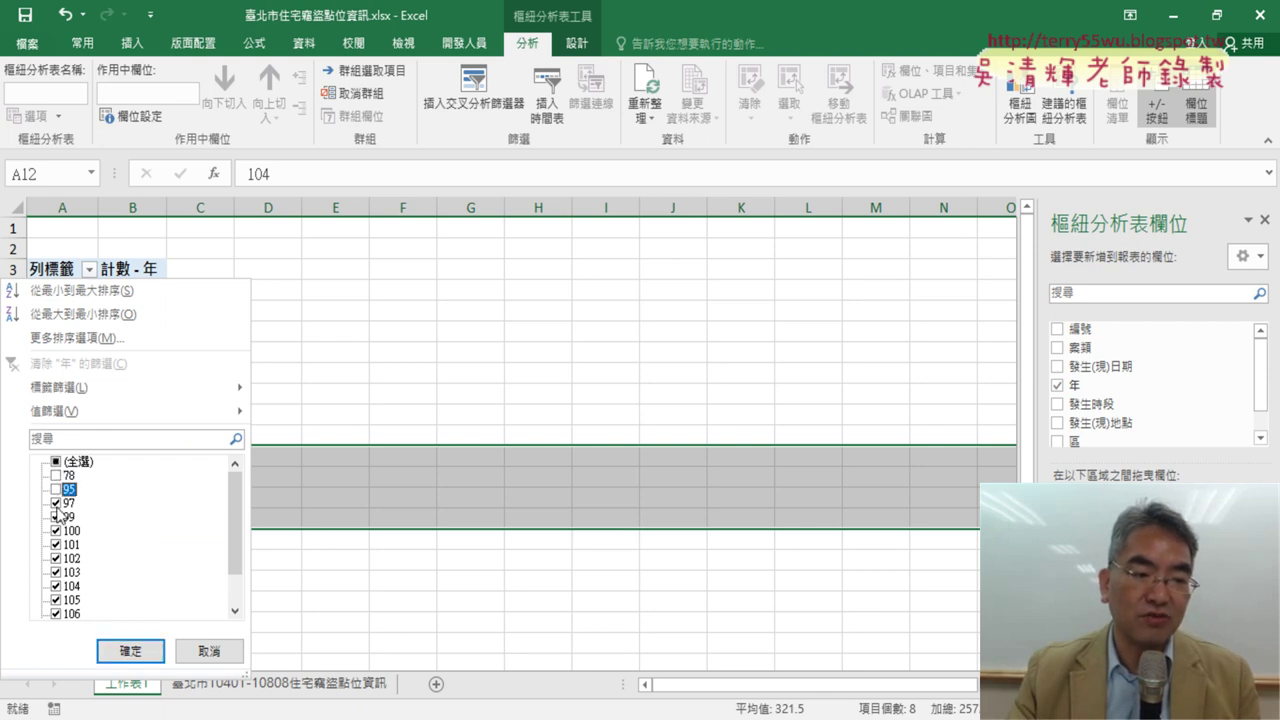
left_click(58, 504)
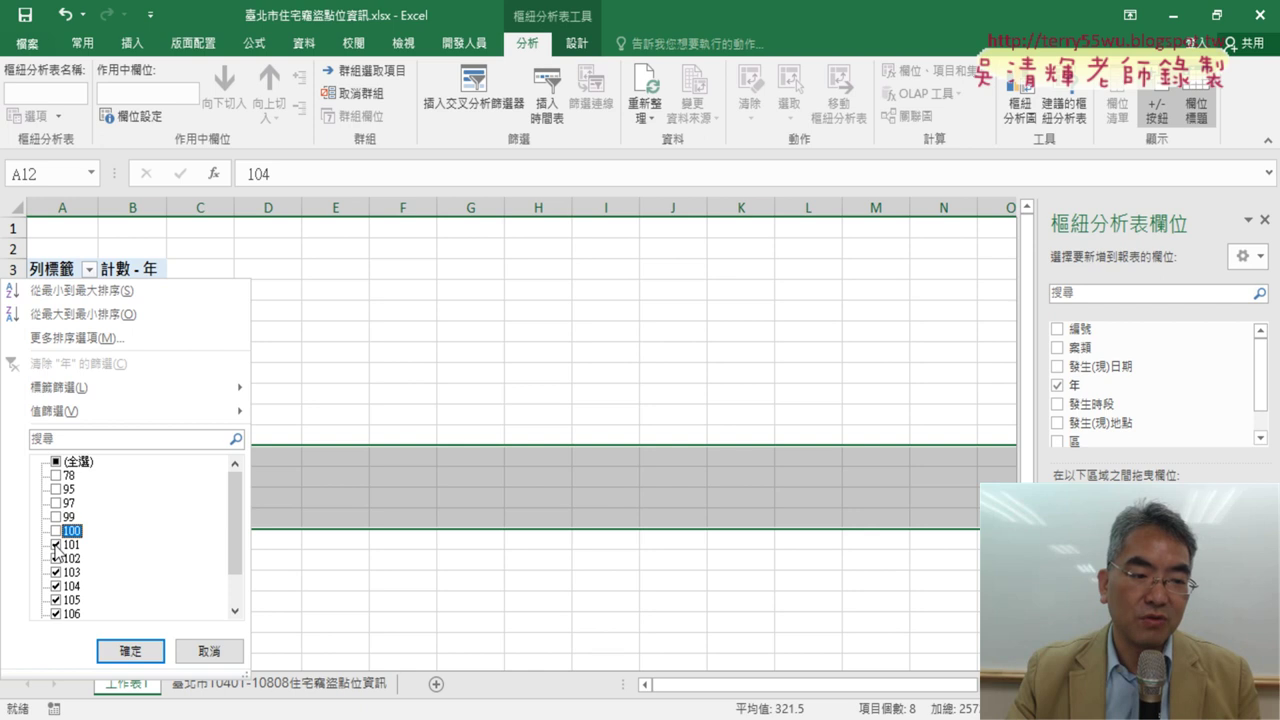
left_click(56, 545)
left_click(56, 558)
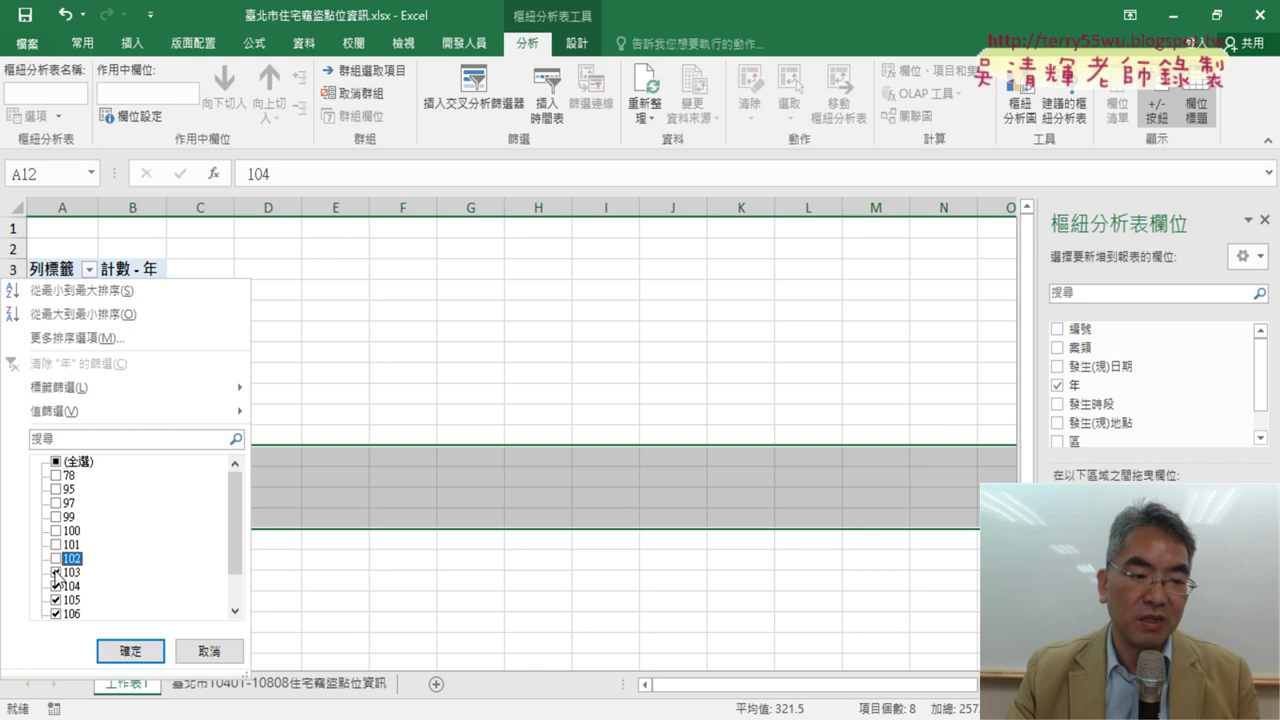
left_click(56, 572)
scroll(138, 568, "down", 1)
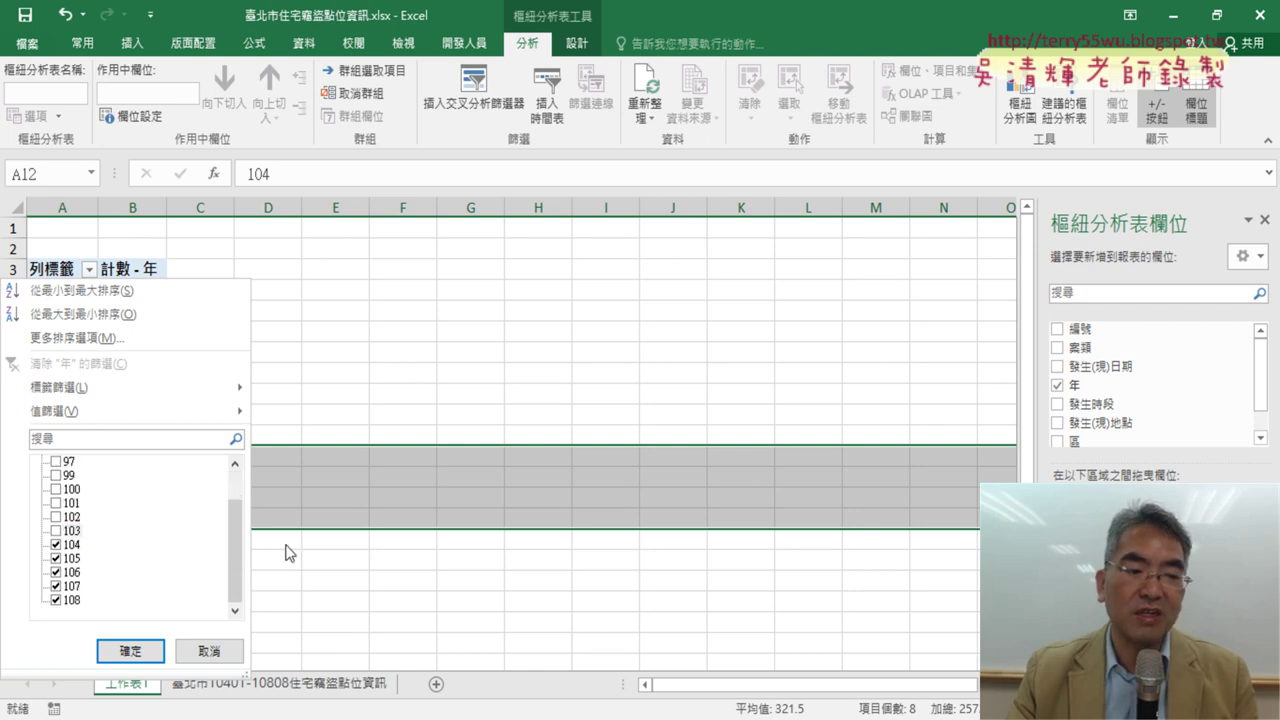
left_click(56, 601)
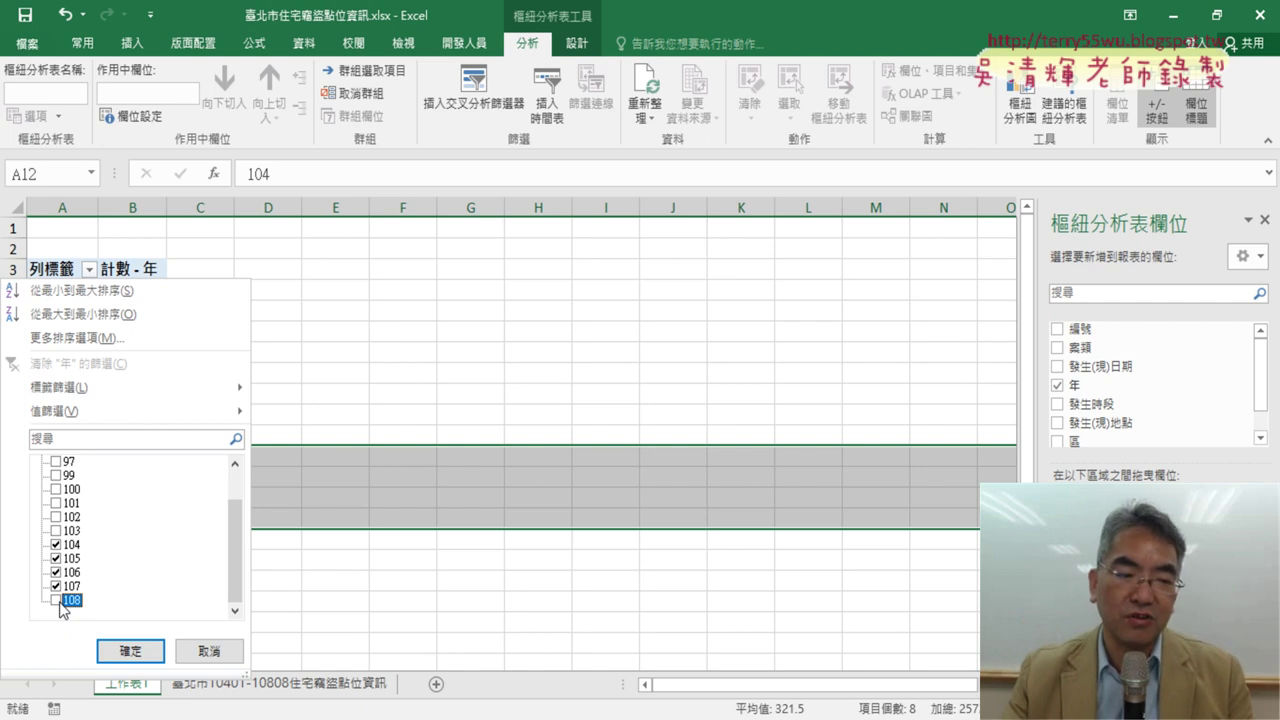
left_click(130, 651)
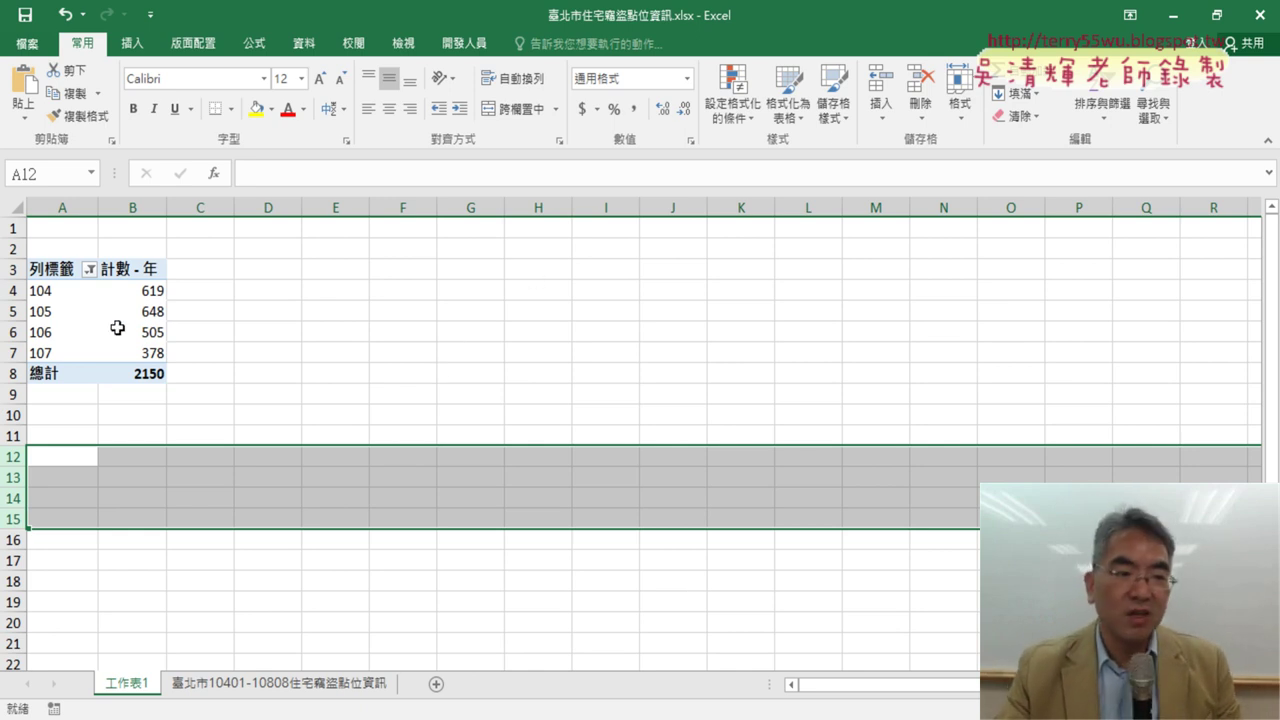
left_click(148, 309)
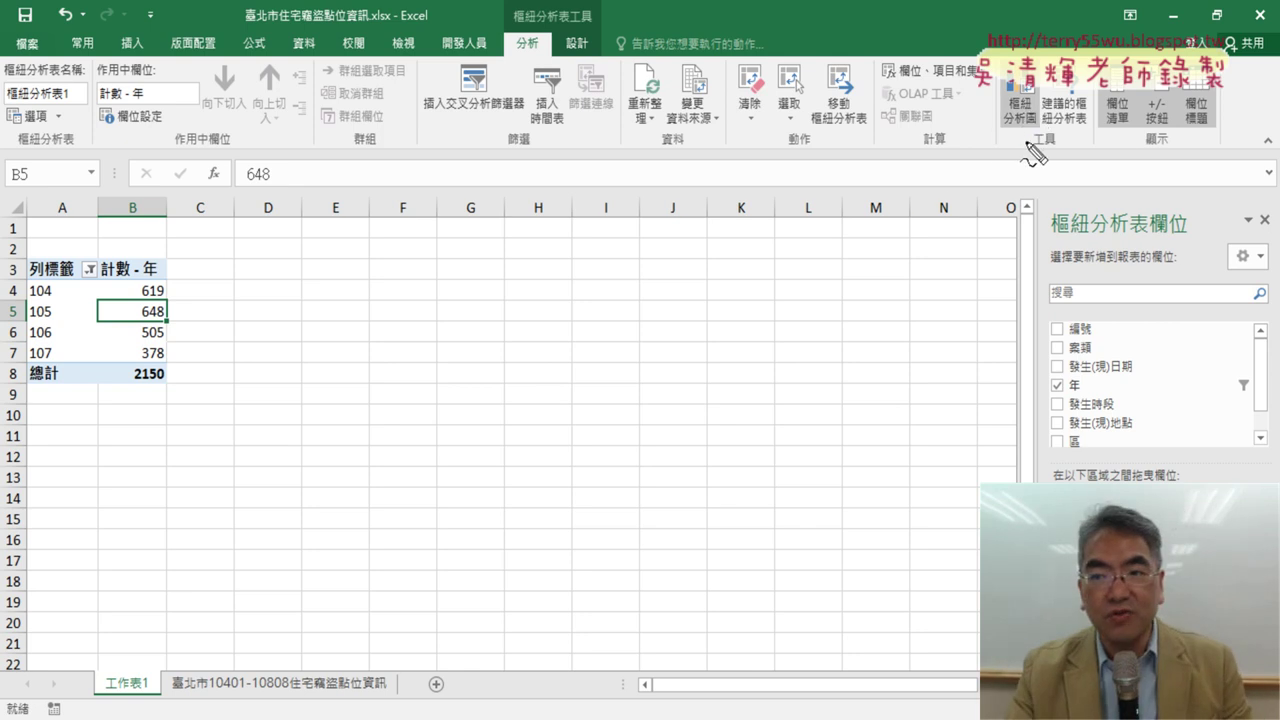
mouse_move(1040, 142)
left_mouse_down()
mouse_move(1004, 90)
mouse_move(1025, 130)
left_mouse_up()
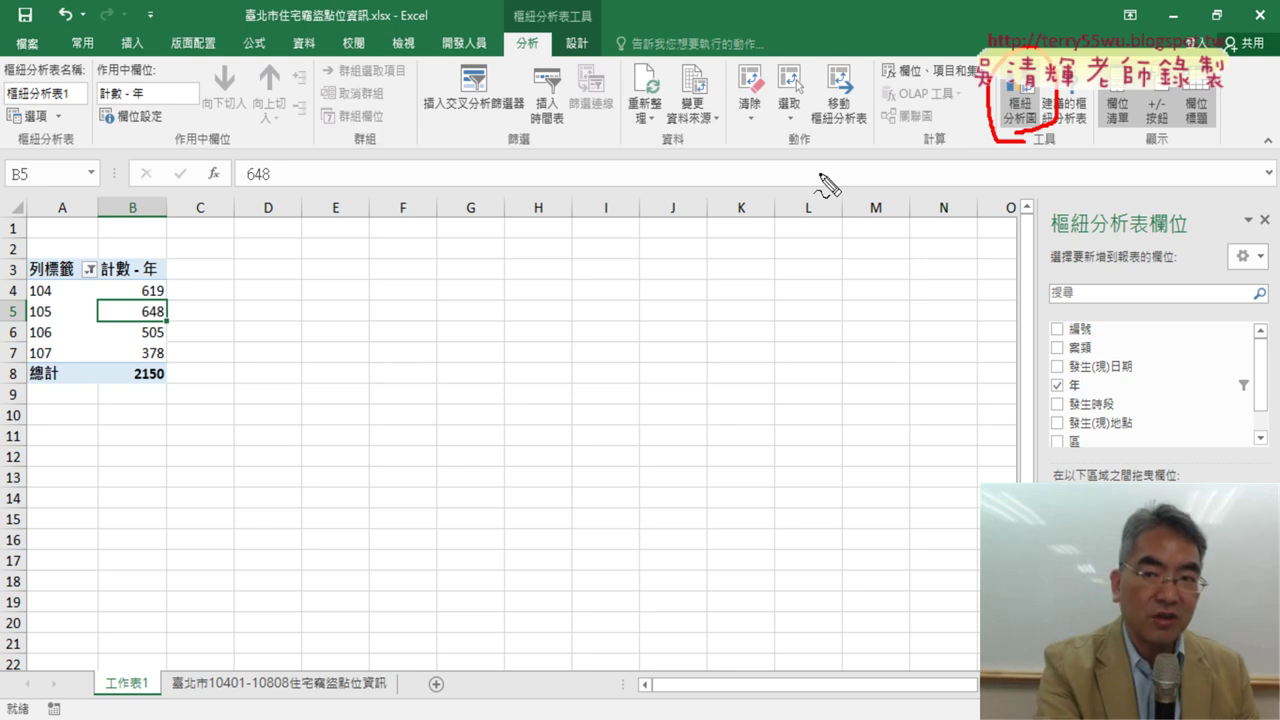
key("Escape")
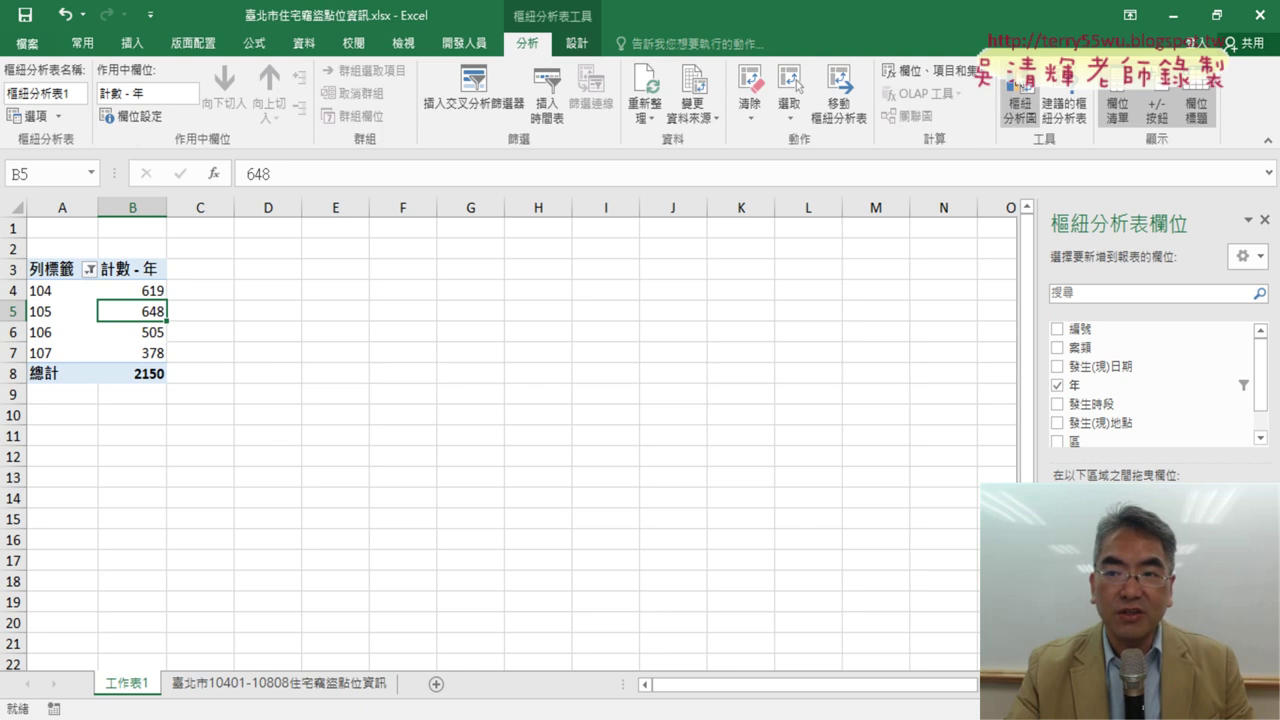
left_click(351, 42)
left_click(531, 45)
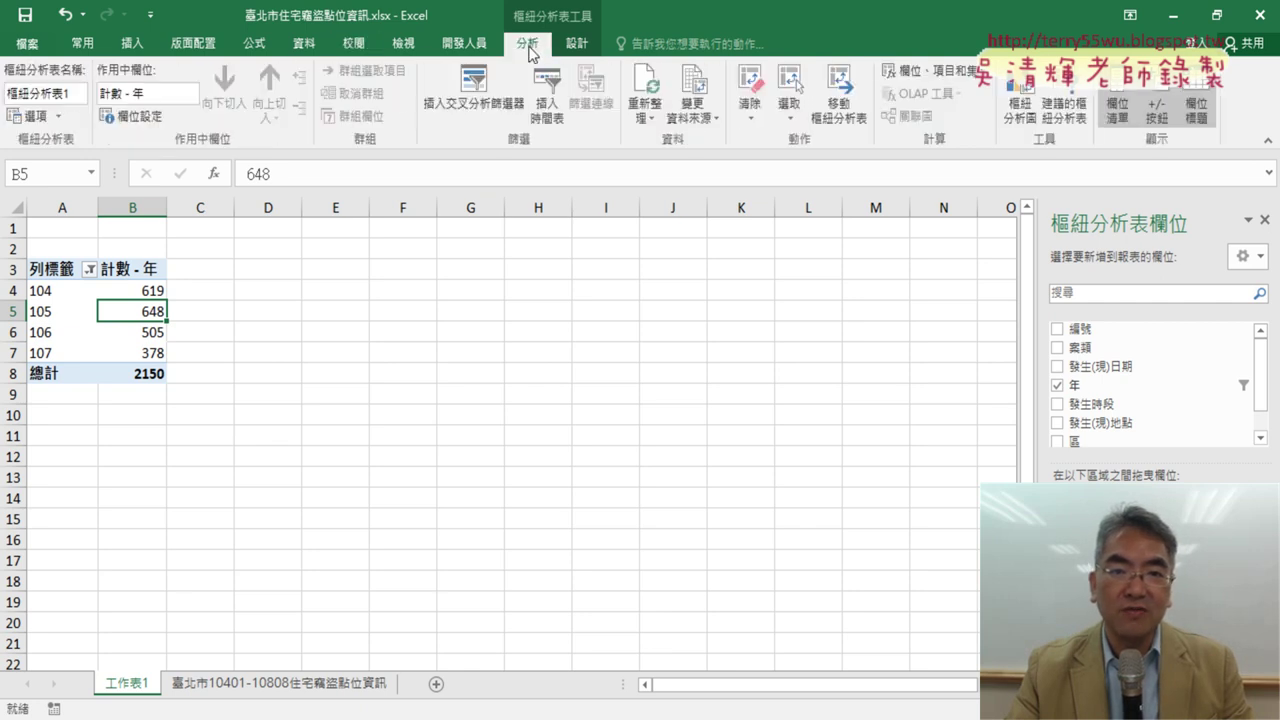
Insert a Line with Markers PivotChart plotting the case counts for years 104–107
left_click(1020, 110)
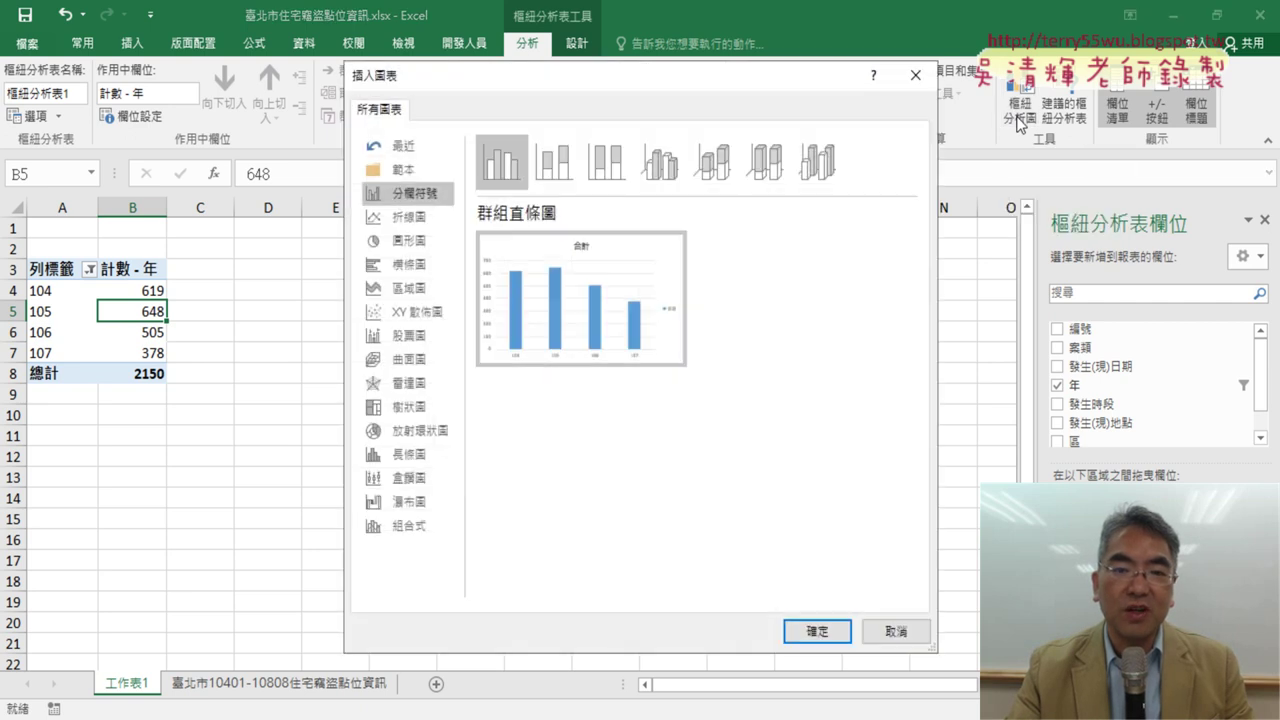
left_click(409, 216)
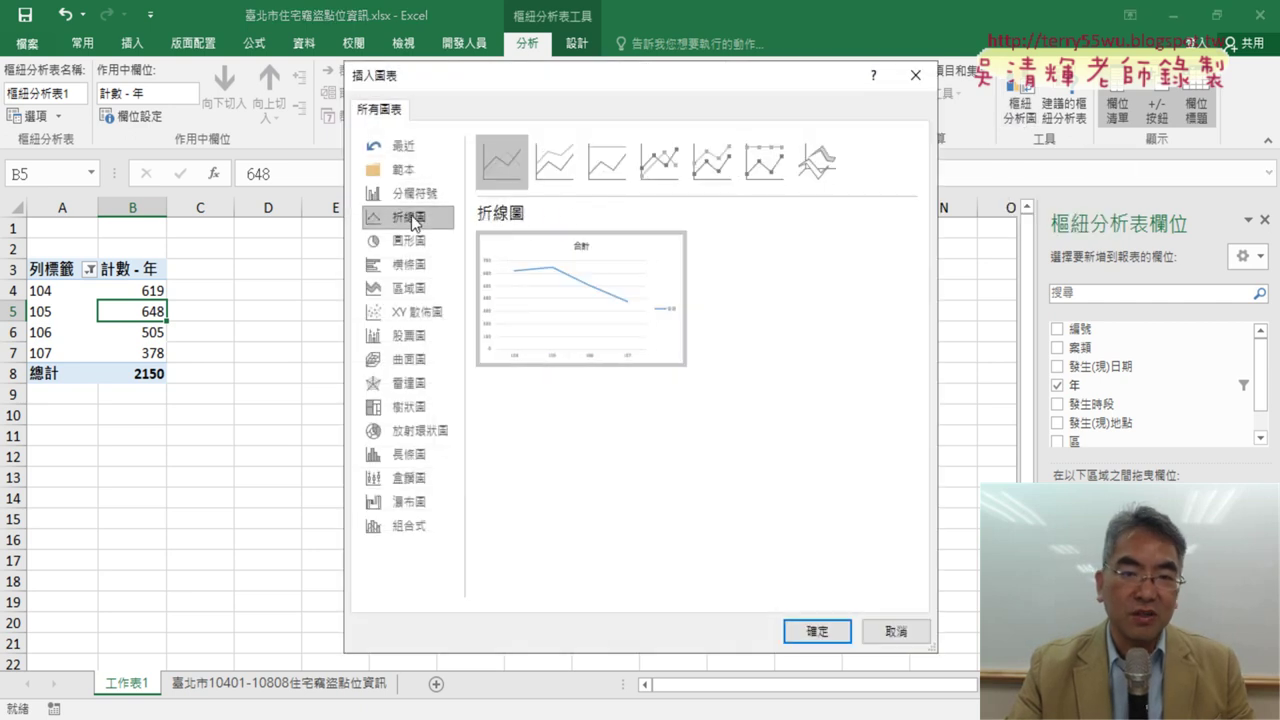
left_click(672, 178)
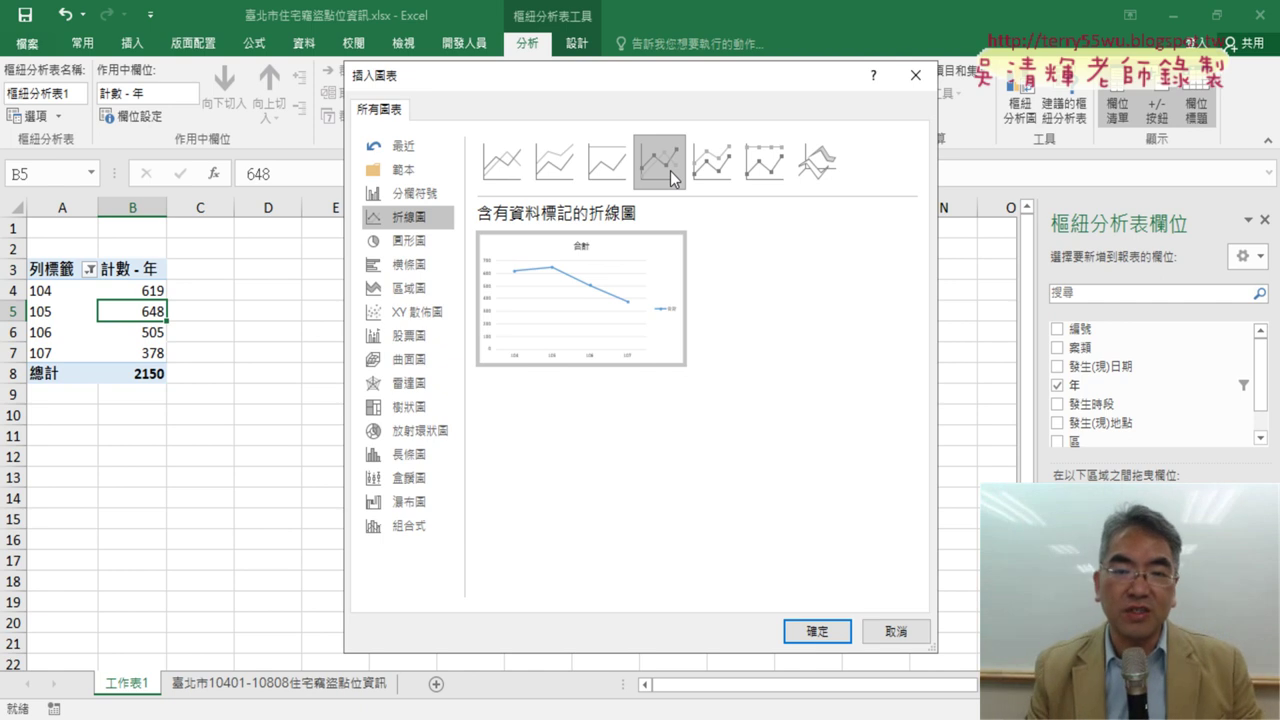
left_click(797, 630)
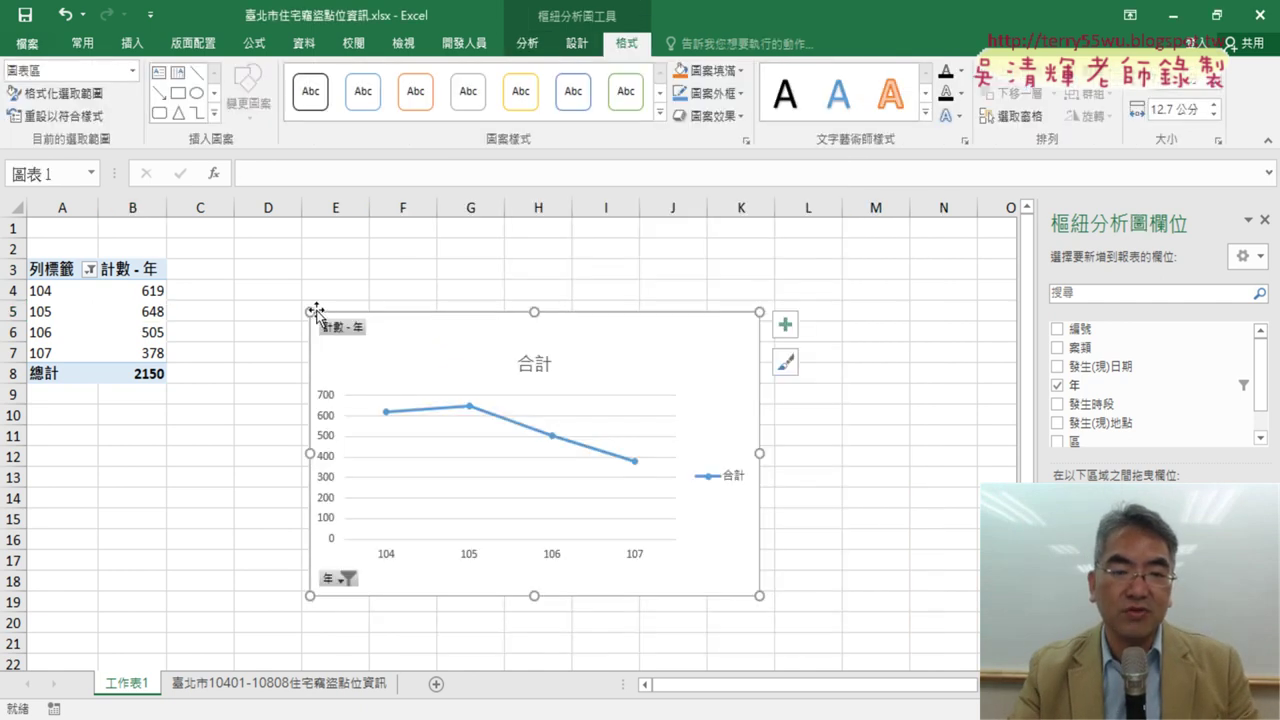
Enlarge the pivot chart and stretch its right edge out to about column M
left_click_drag(311, 311, 237, 238)
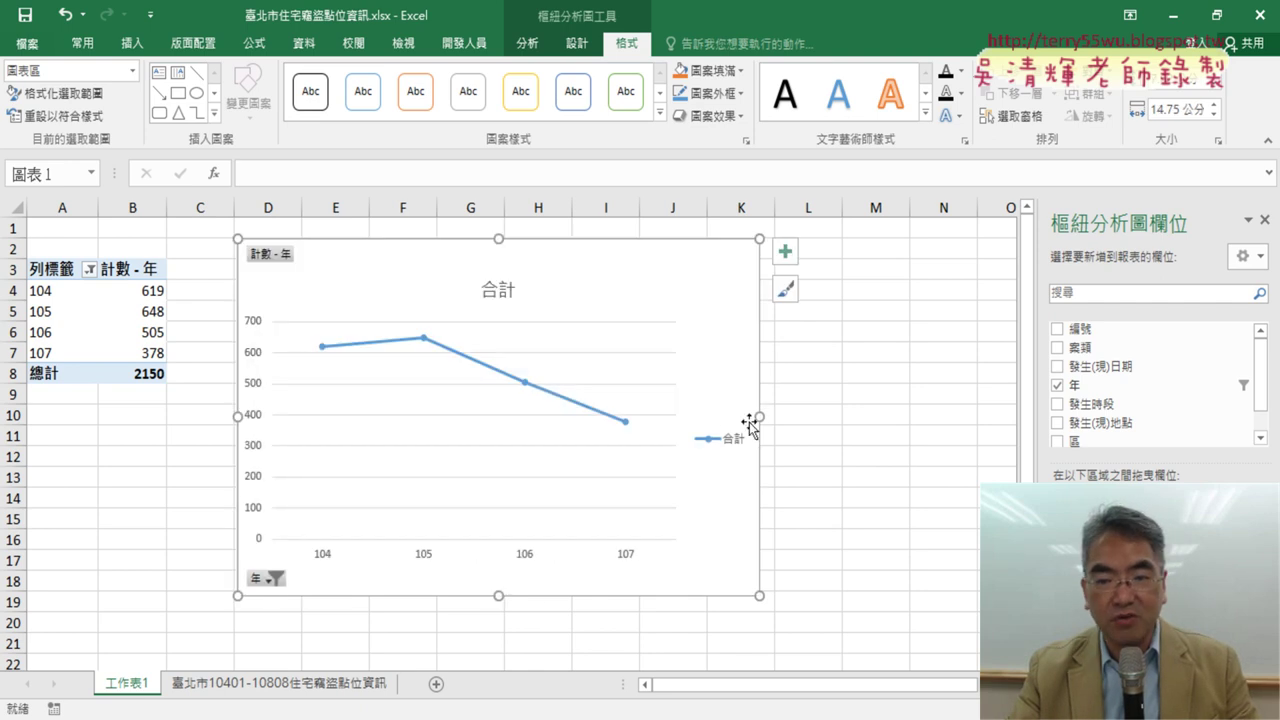
left_click_drag(751, 424, 911, 410)
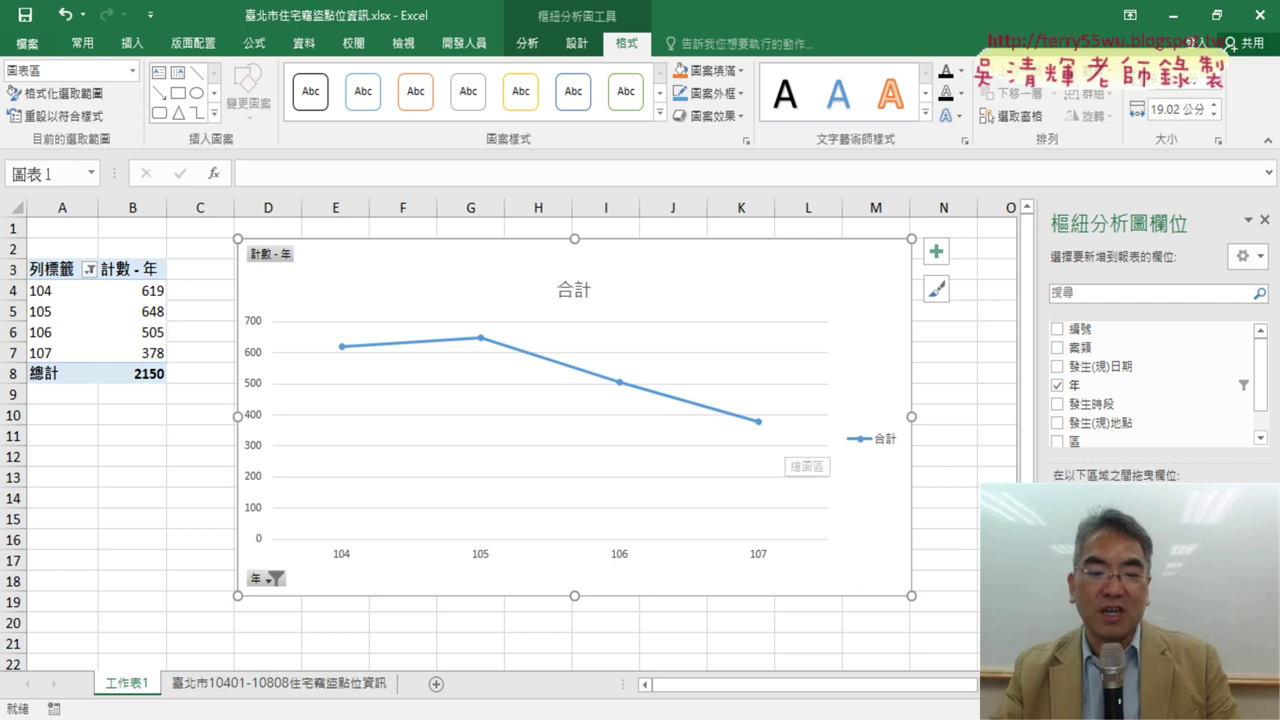
left_click(432, 718)
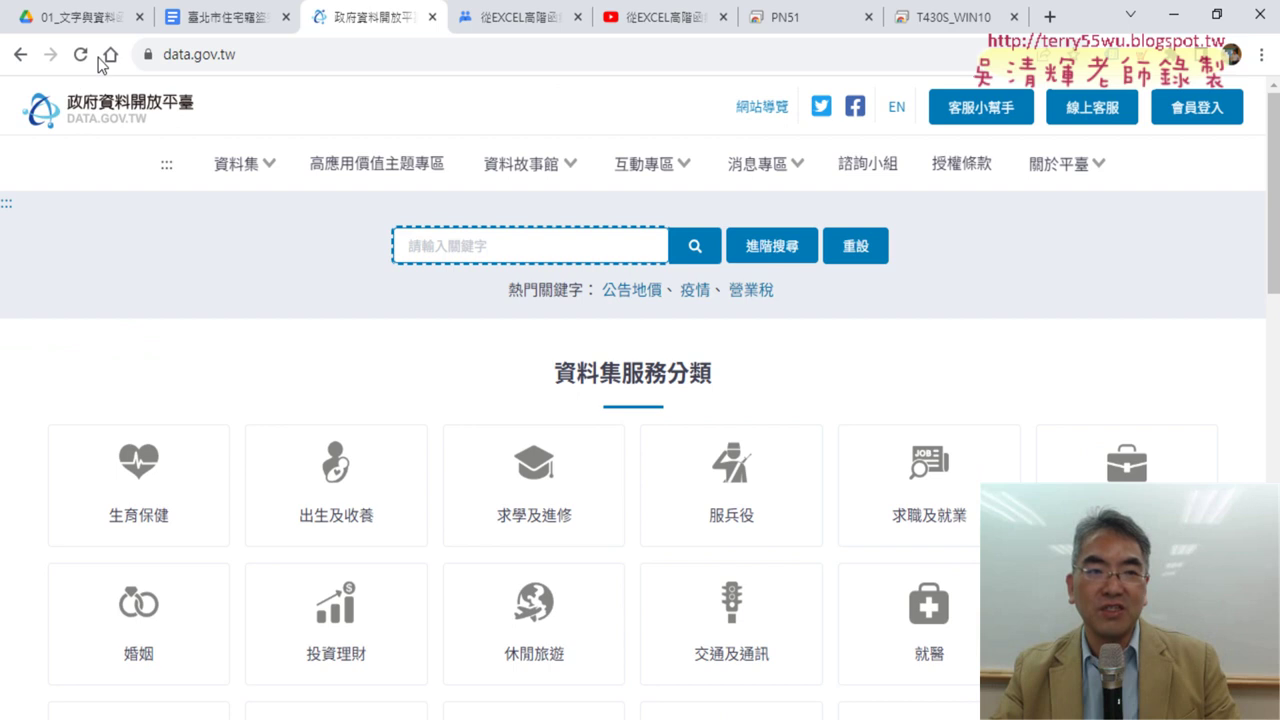
Follow the Google Doc link to the data.gov.tw burglary dataset, download its CSV and open it in Excel
left_click(215, 17)
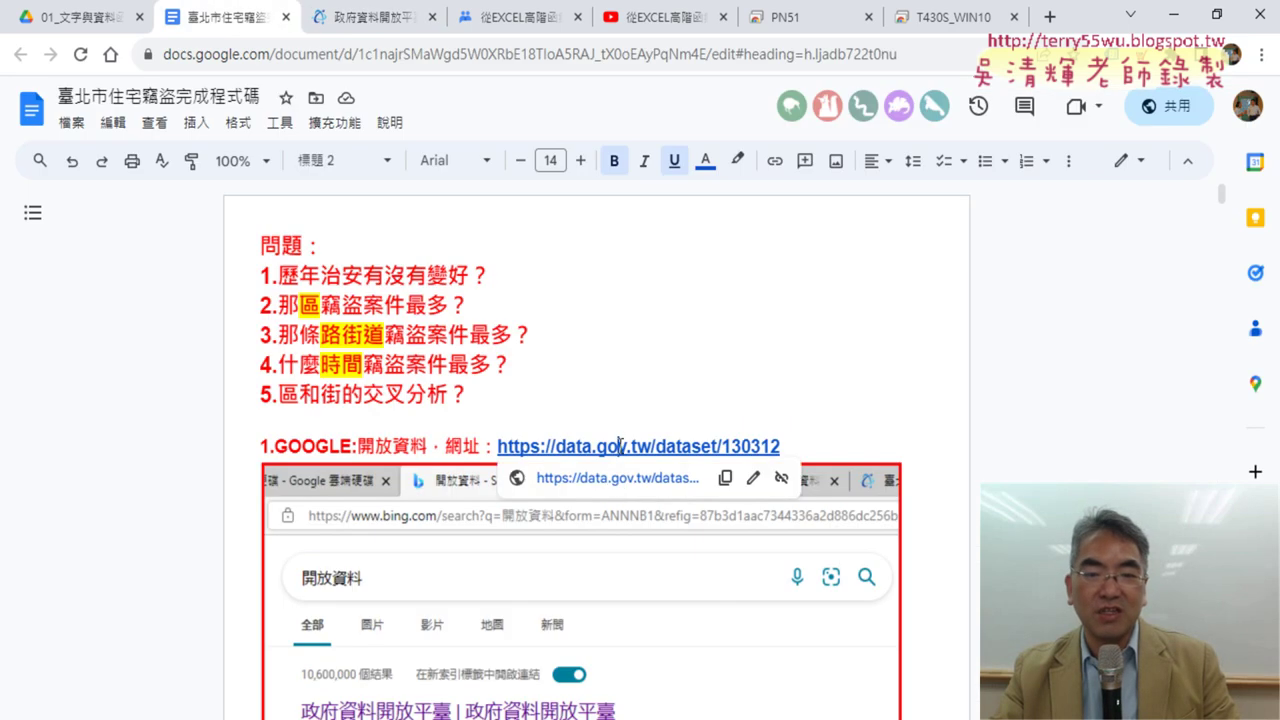
left_click(613, 475)
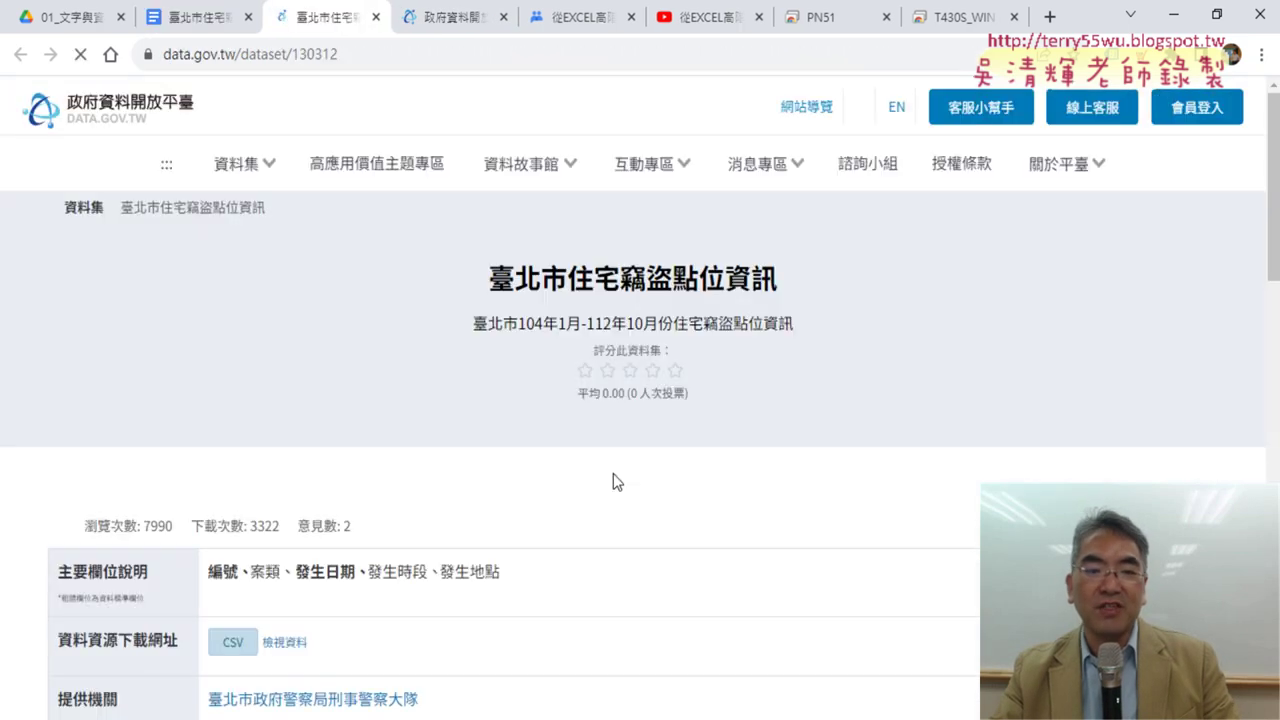
scroll(300, 480, "down", 2)
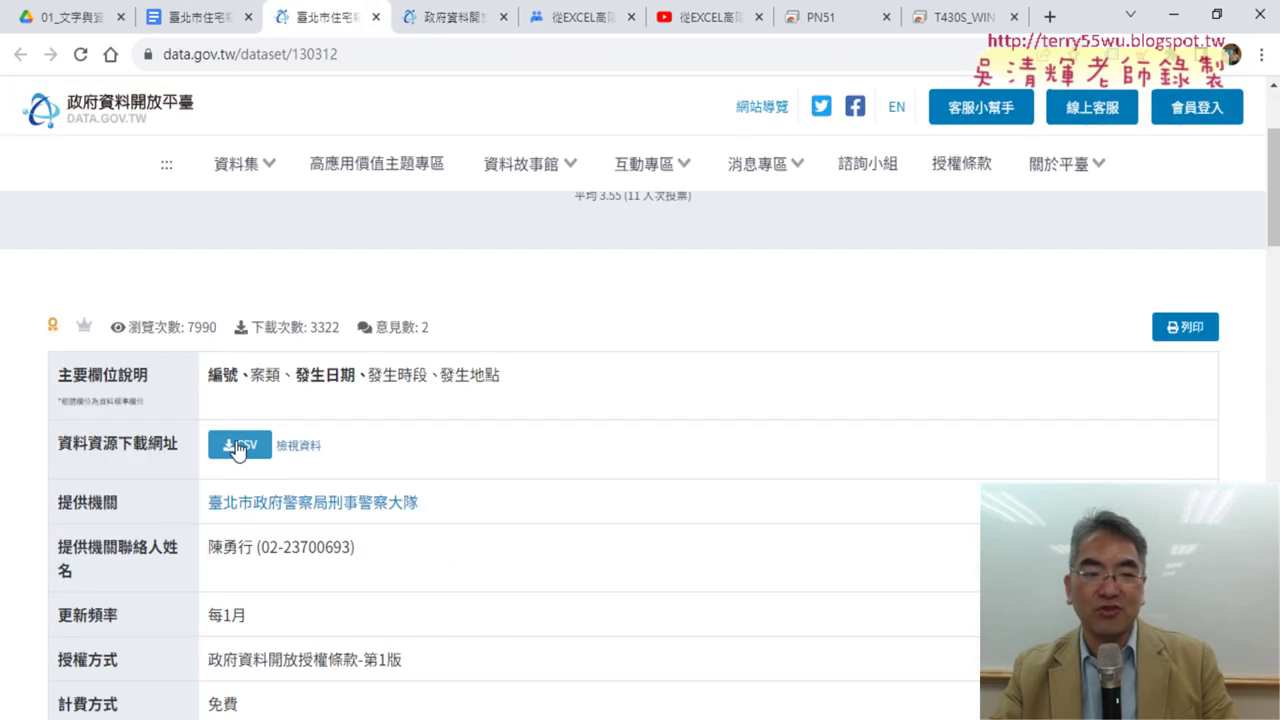
left_click(236, 448)
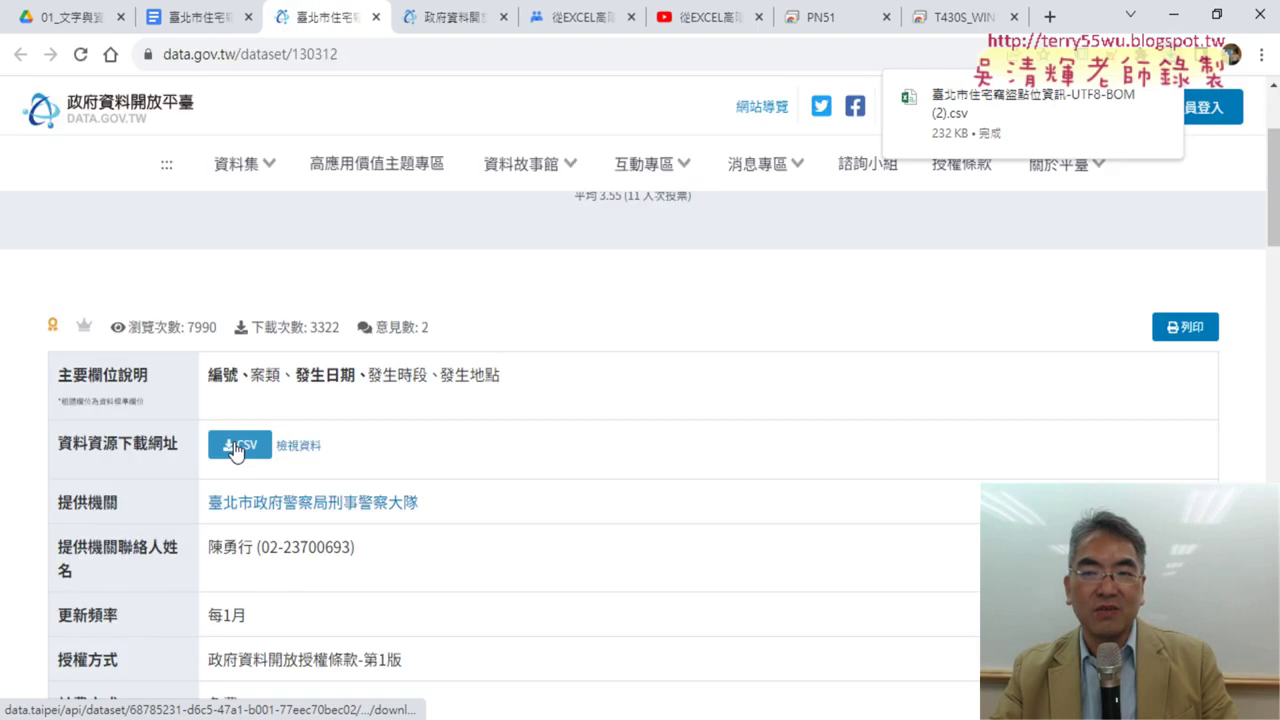
left_click(1041, 115)
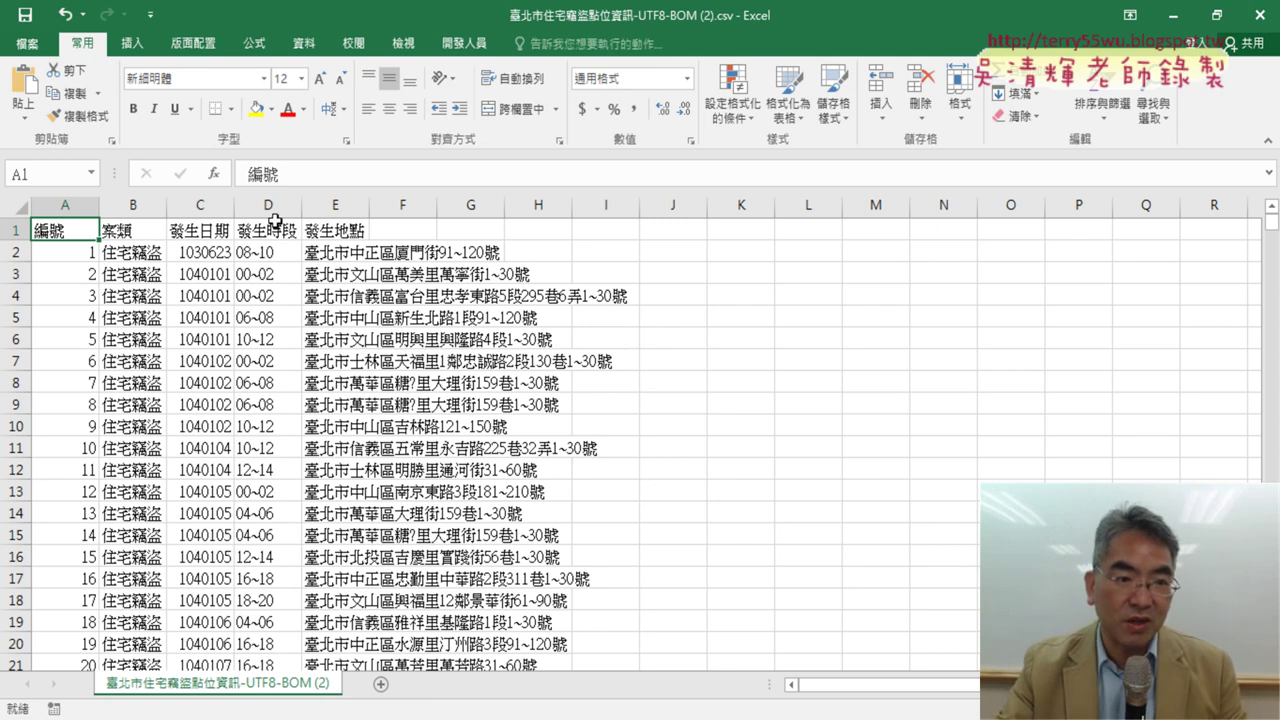
Jump from C2 to the last row to inspect the latest burglary dates, then return to Chrome
left_click(200, 252)
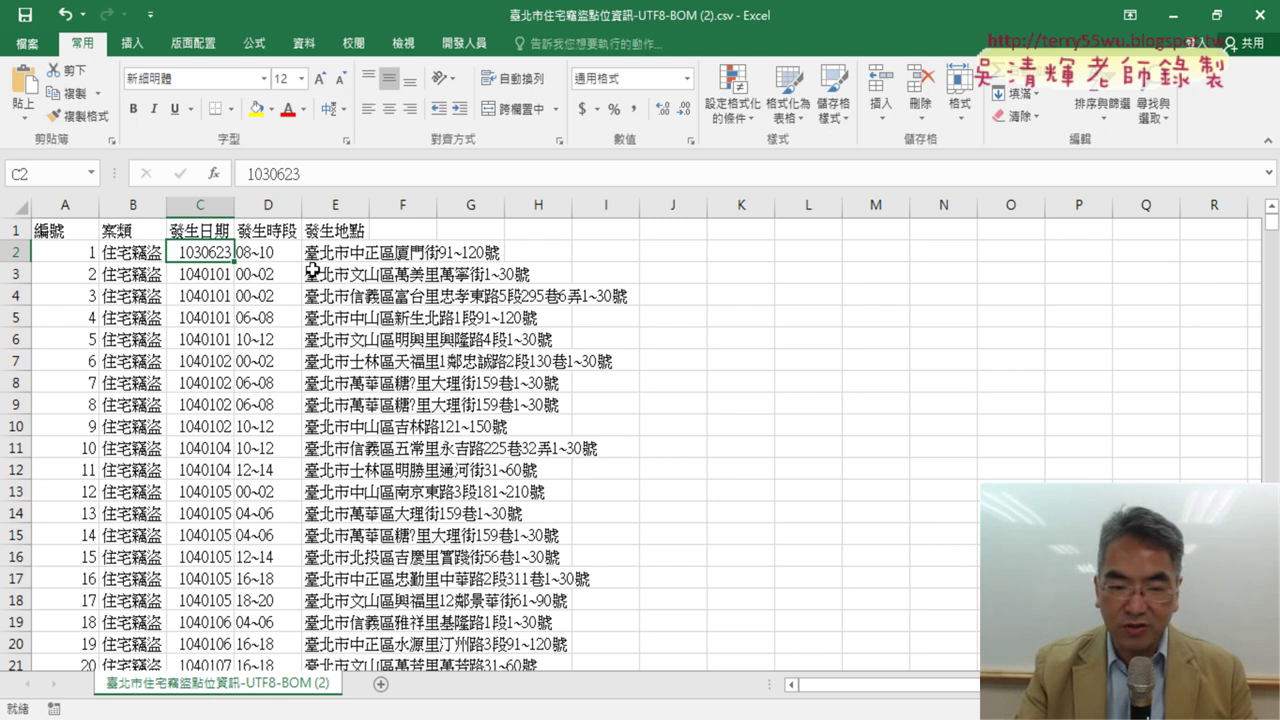
key("ctrl+Down")
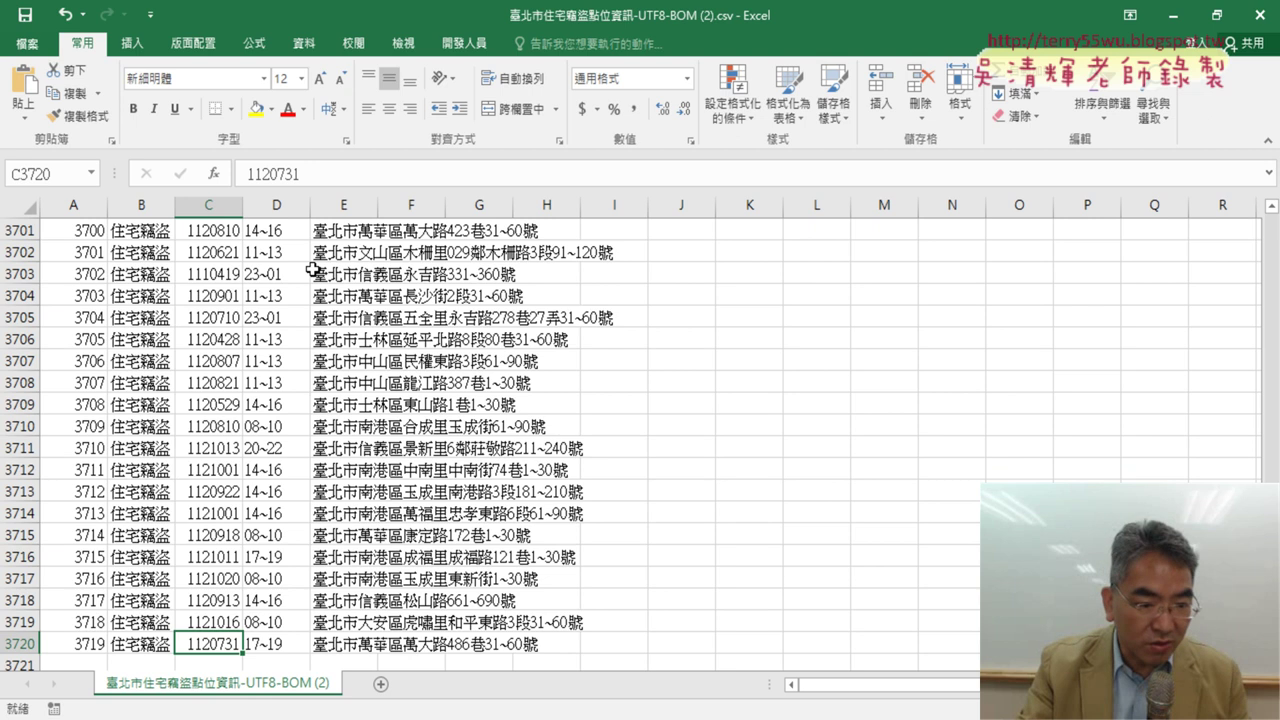
key("Up")
key("Up")
key("Up")
key("Up")
key("Up")
key("Up")
key("Up")
key("Up")
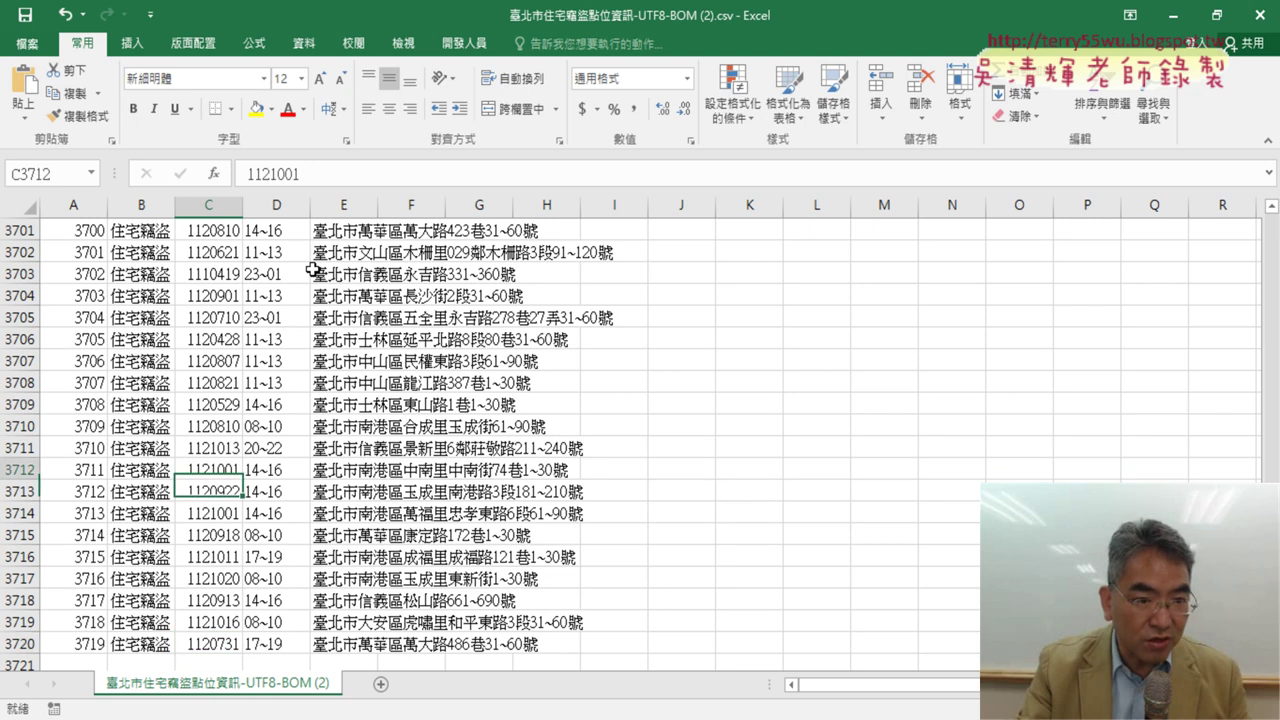
key("Up")
key("Up")
key("Up")
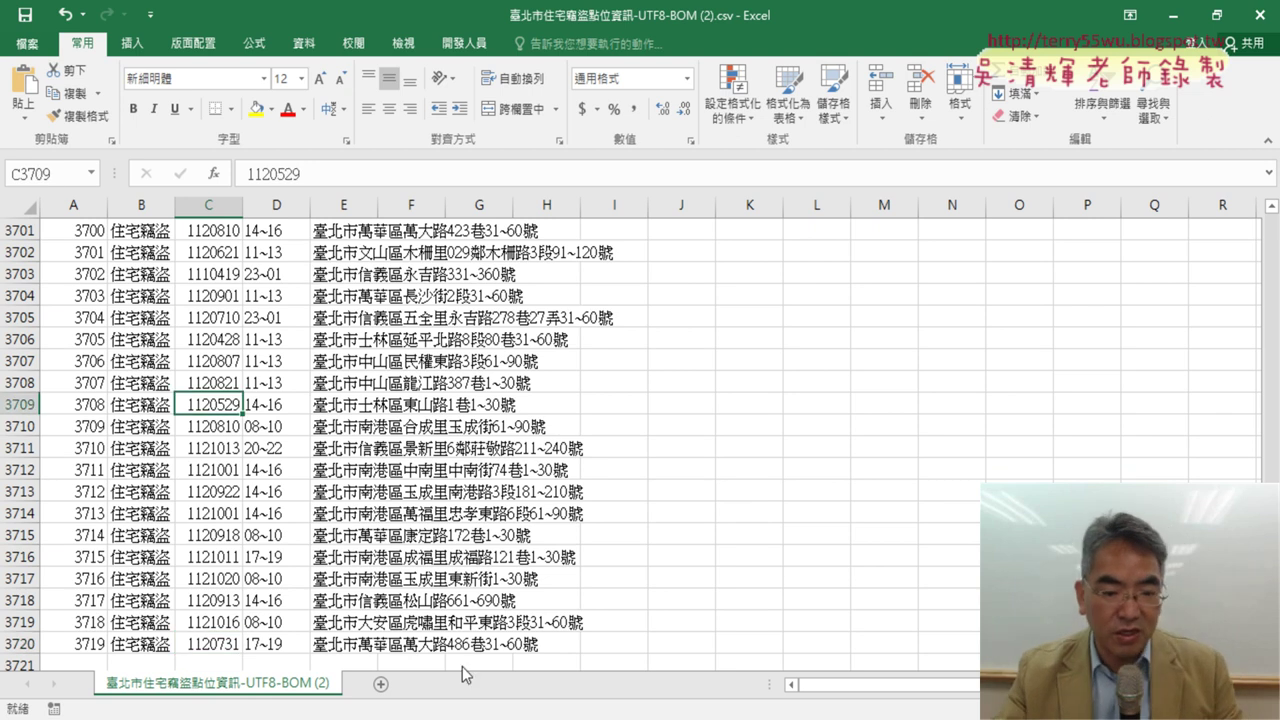
key("alt+Tab")
scroll(470, 462, "down", 3)
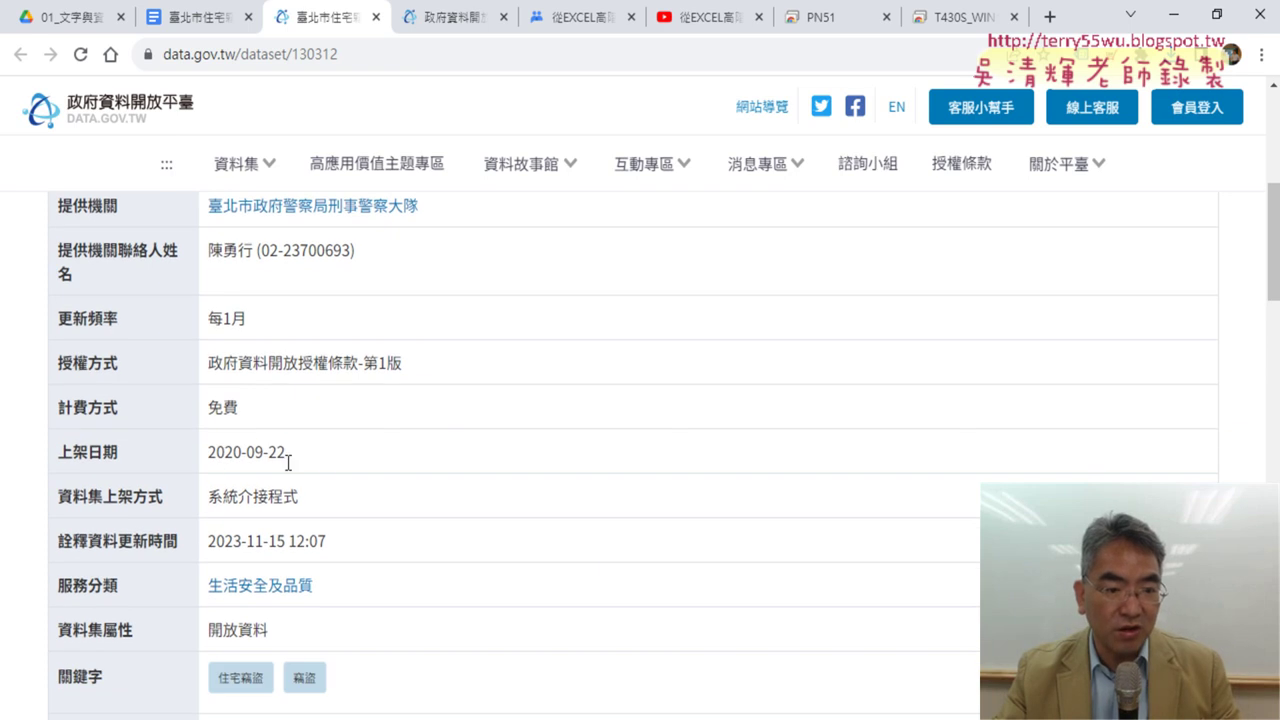
Highlight the dataset's 2020-09-22 listing date, then return to the Excel workbook
left_click_drag(288, 462, 56, 452)
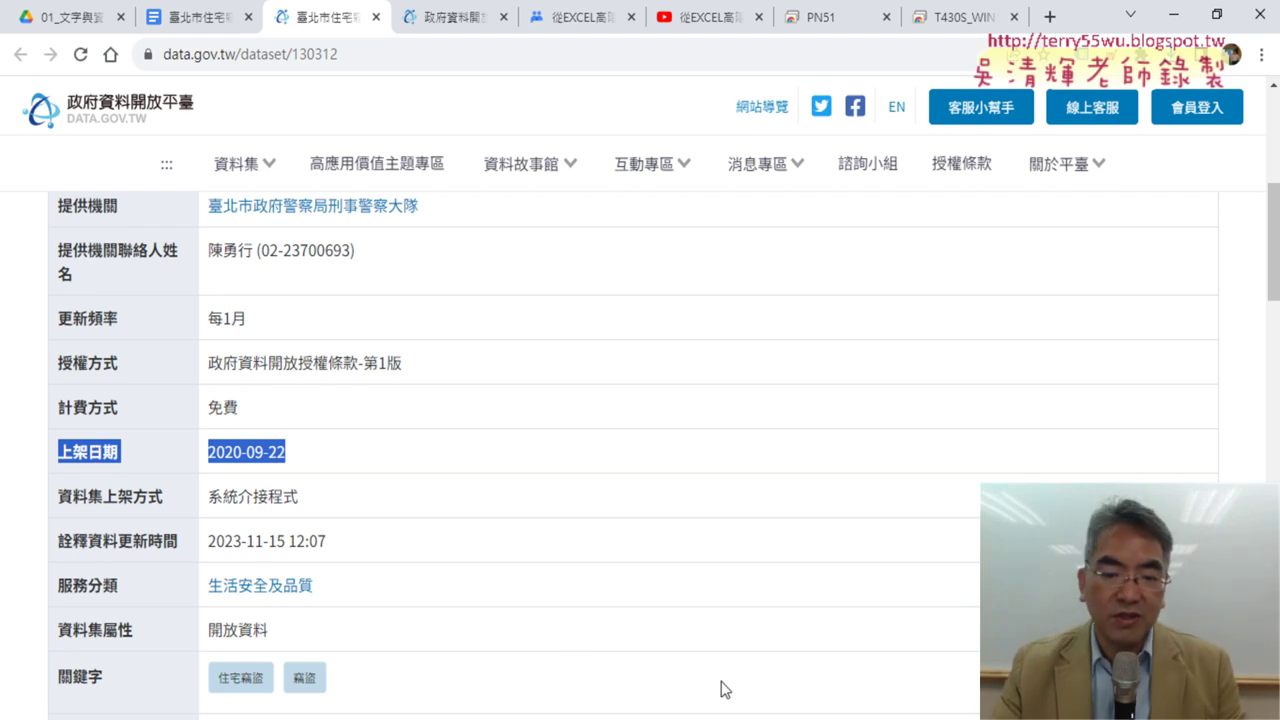
key("alt+Tab")
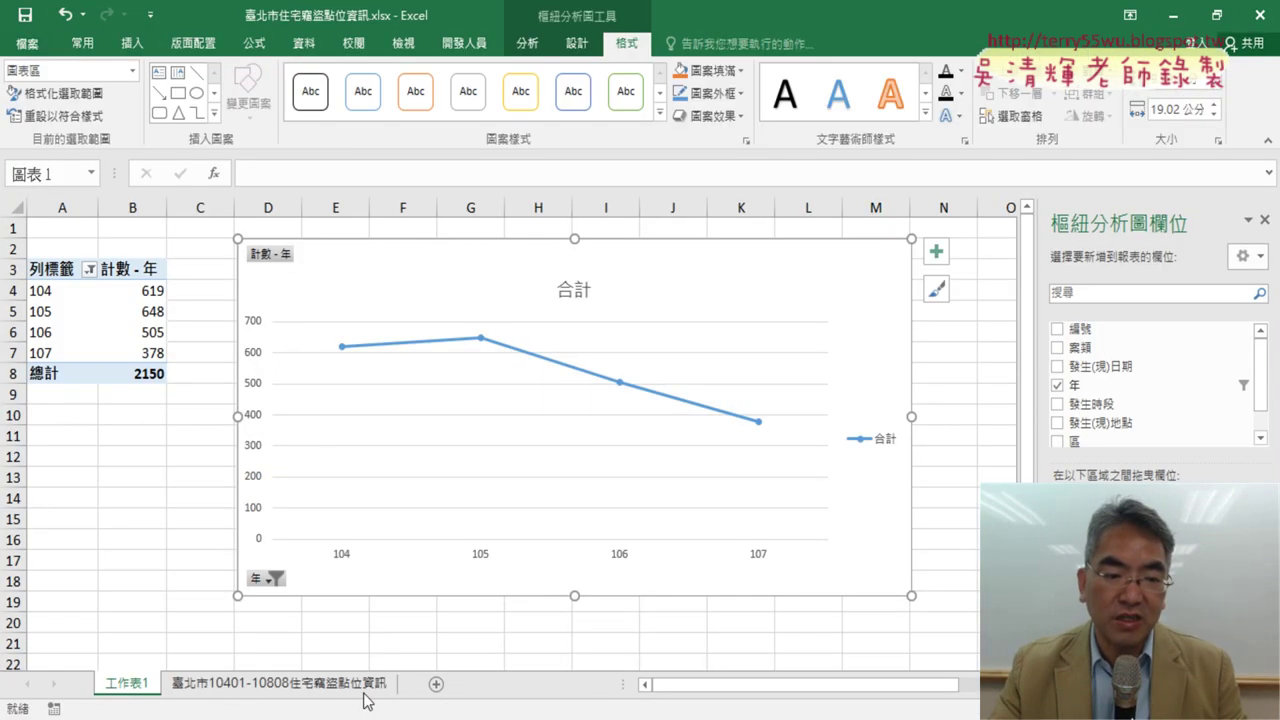
left_click(280, 683)
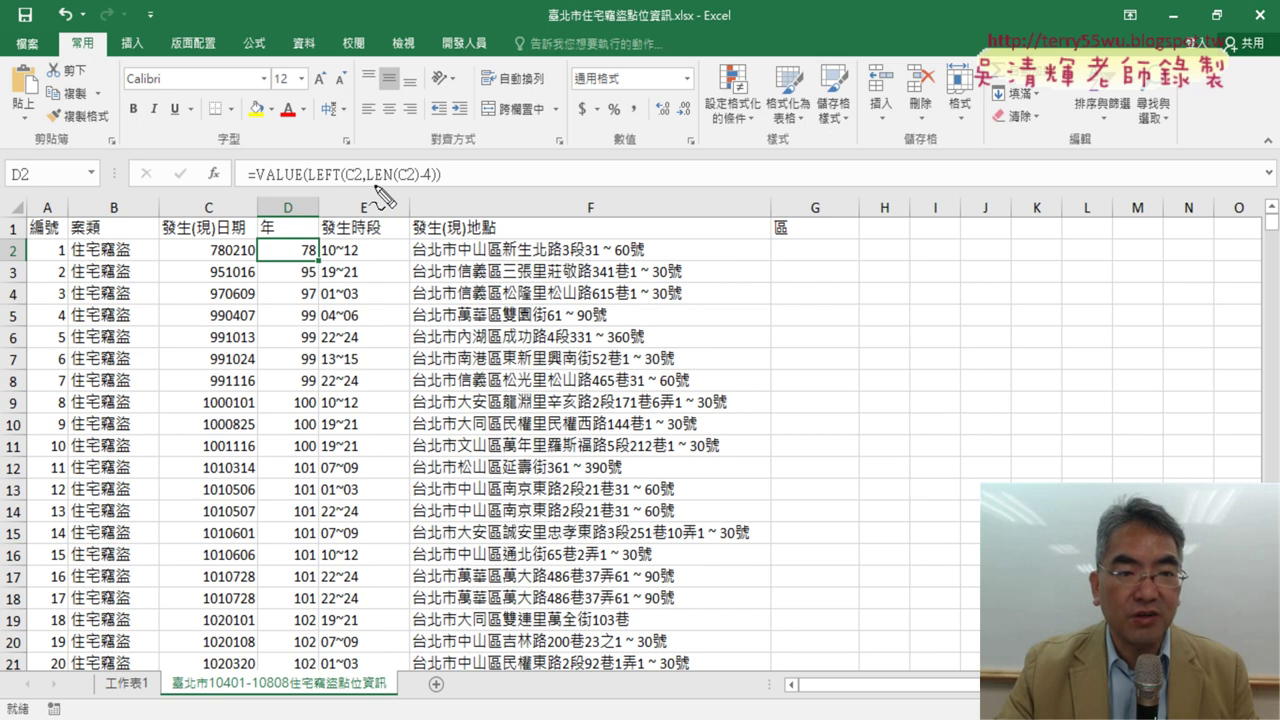
left_click_drag(373, 185, 429, 184)
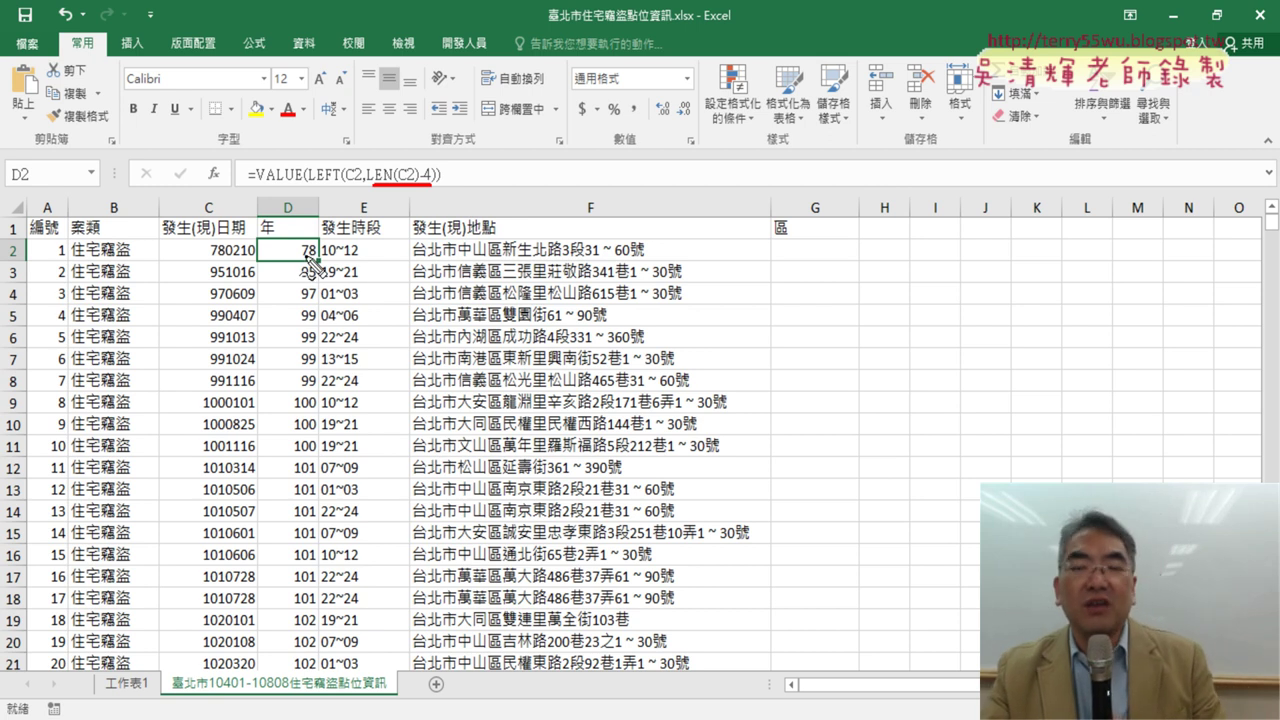
left_click_drag(265, 184, 304, 186)
left_click_drag(437, 165, 434, 186)
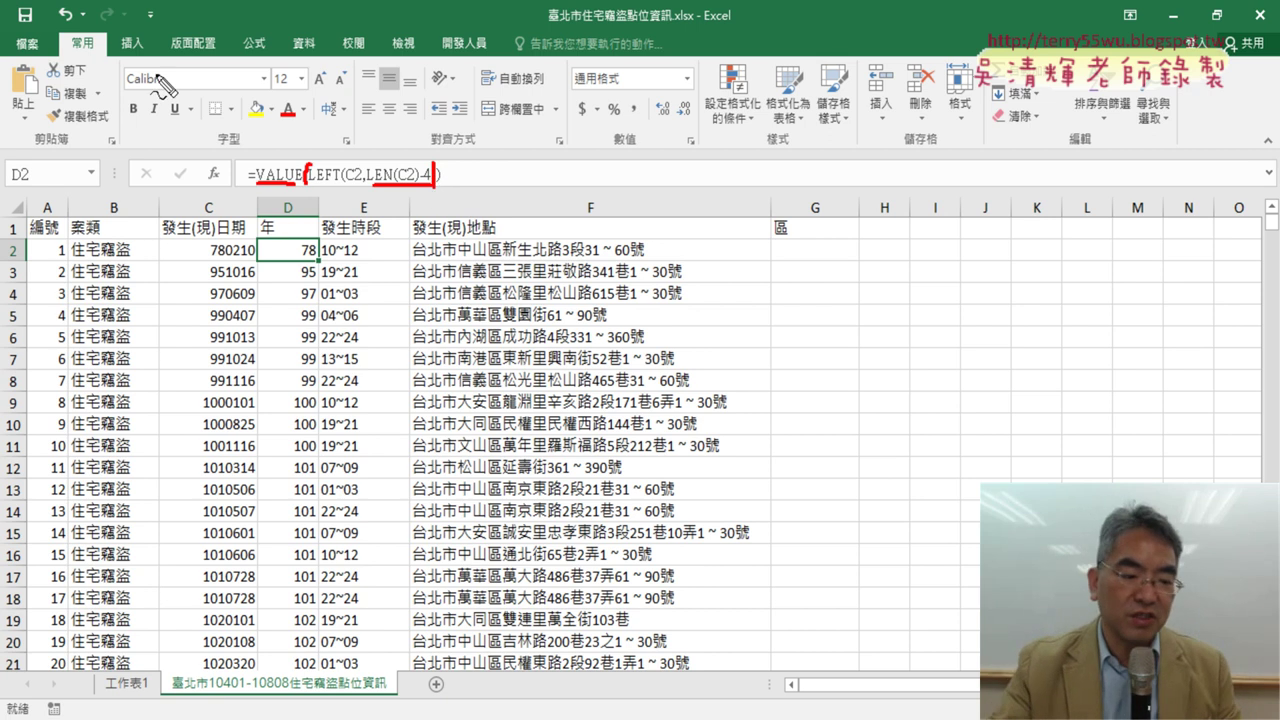
key("Escape")
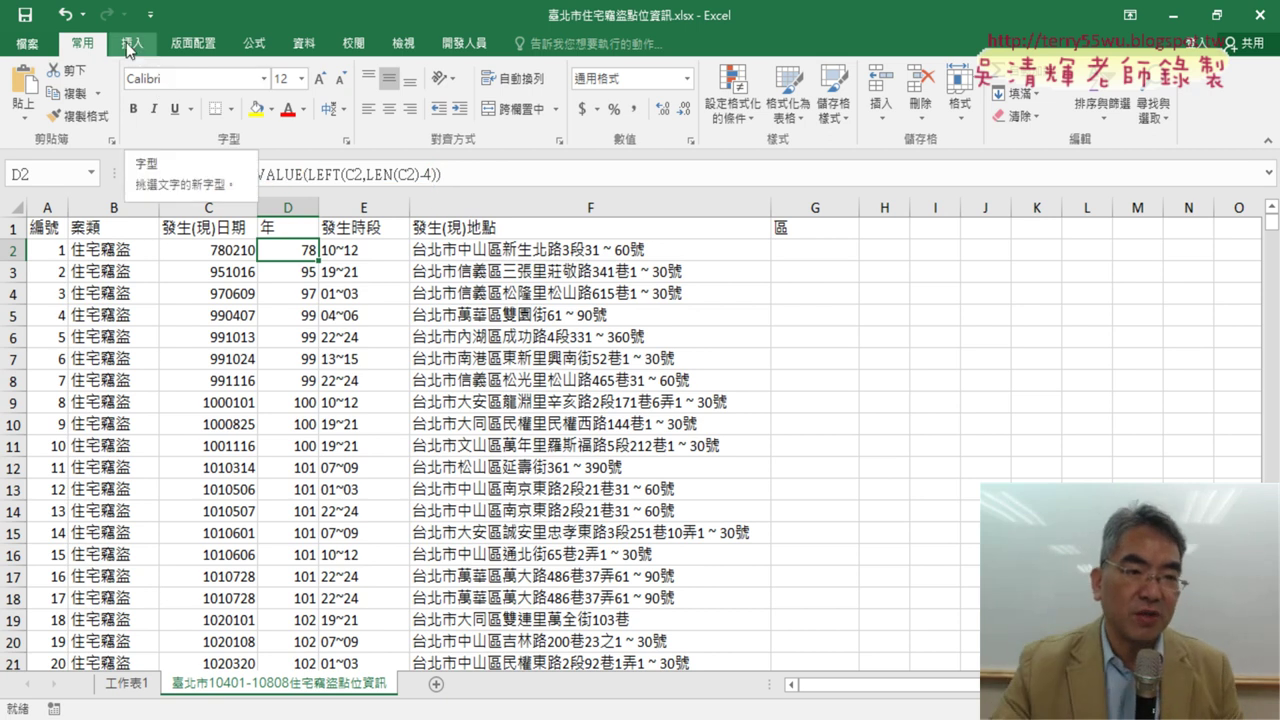
Return to 工作表1 and keep the 計數 - 年 field summarized by 項目個數 (Count) rather than 加總
left_click(132, 43)
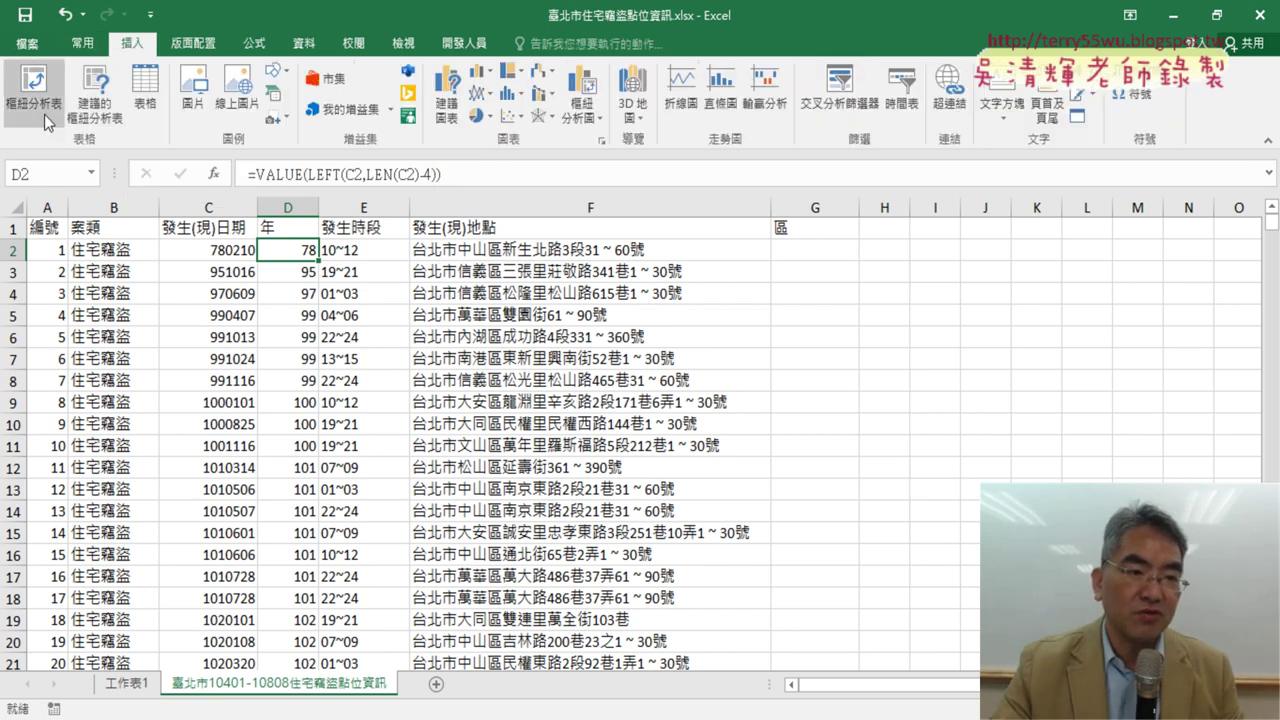
left_click(133, 685)
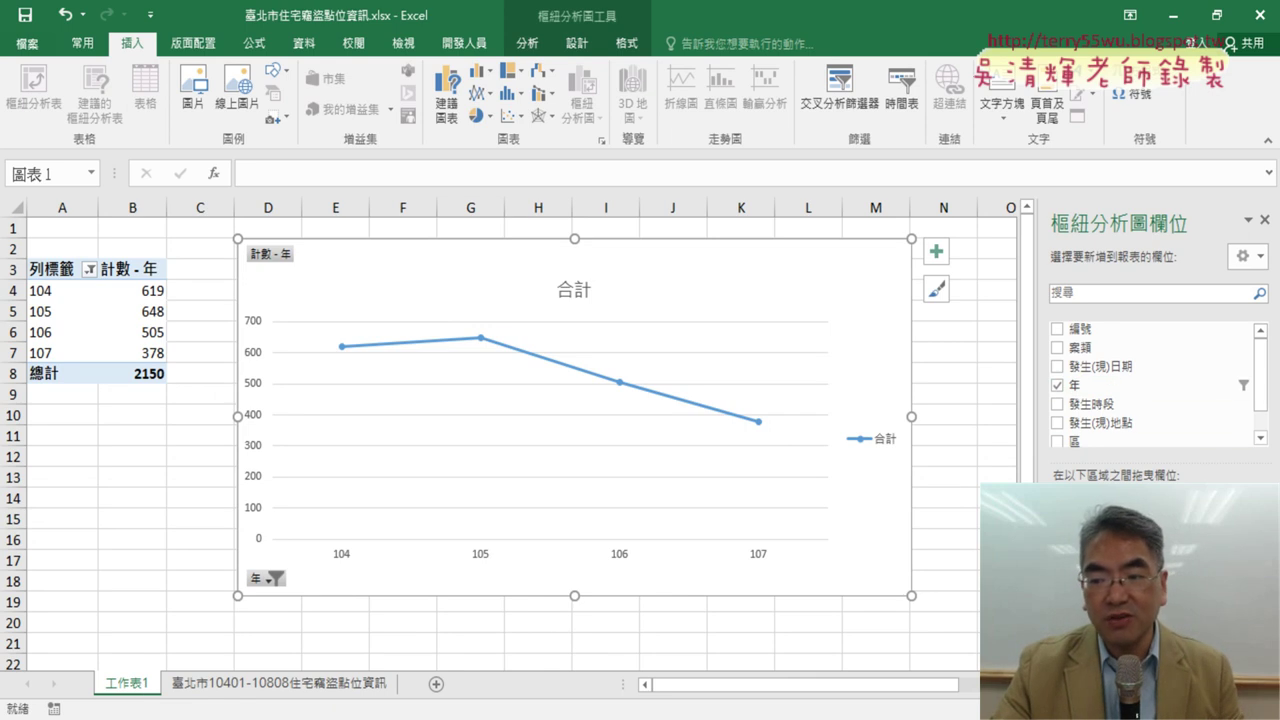
left_click(1150, 495)
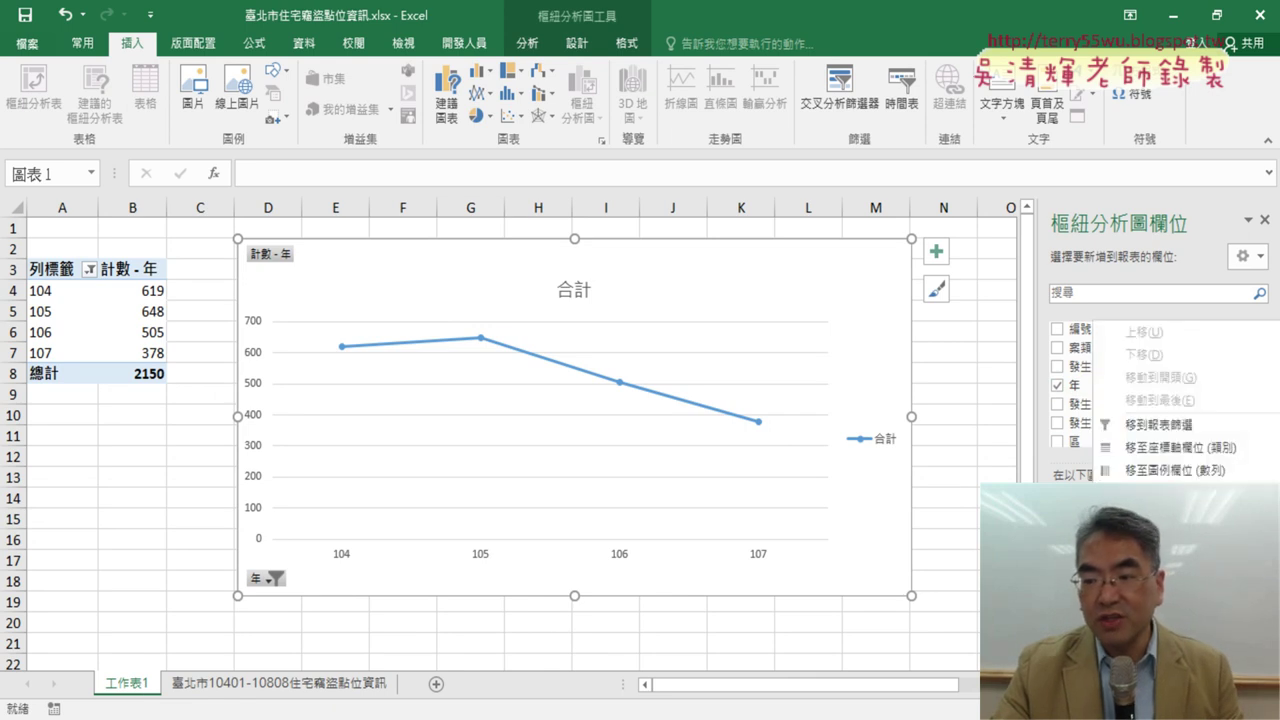
left_click(1150, 555)
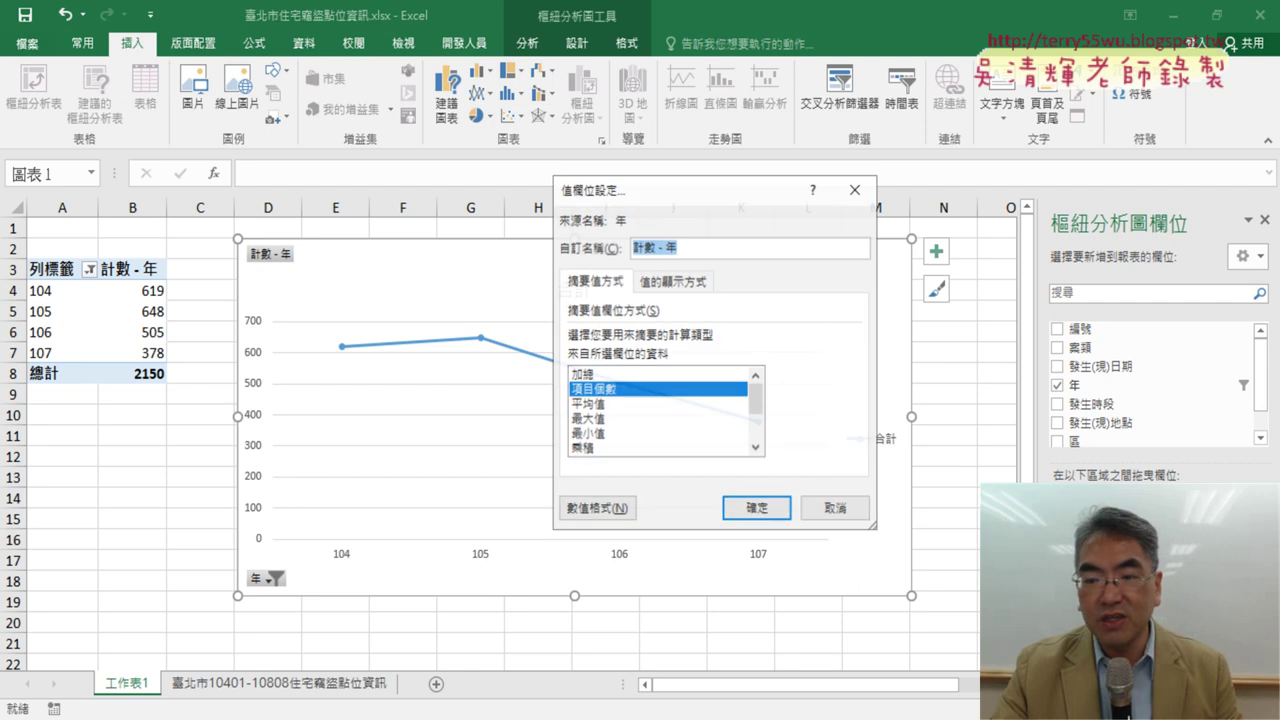
left_click(644, 375)
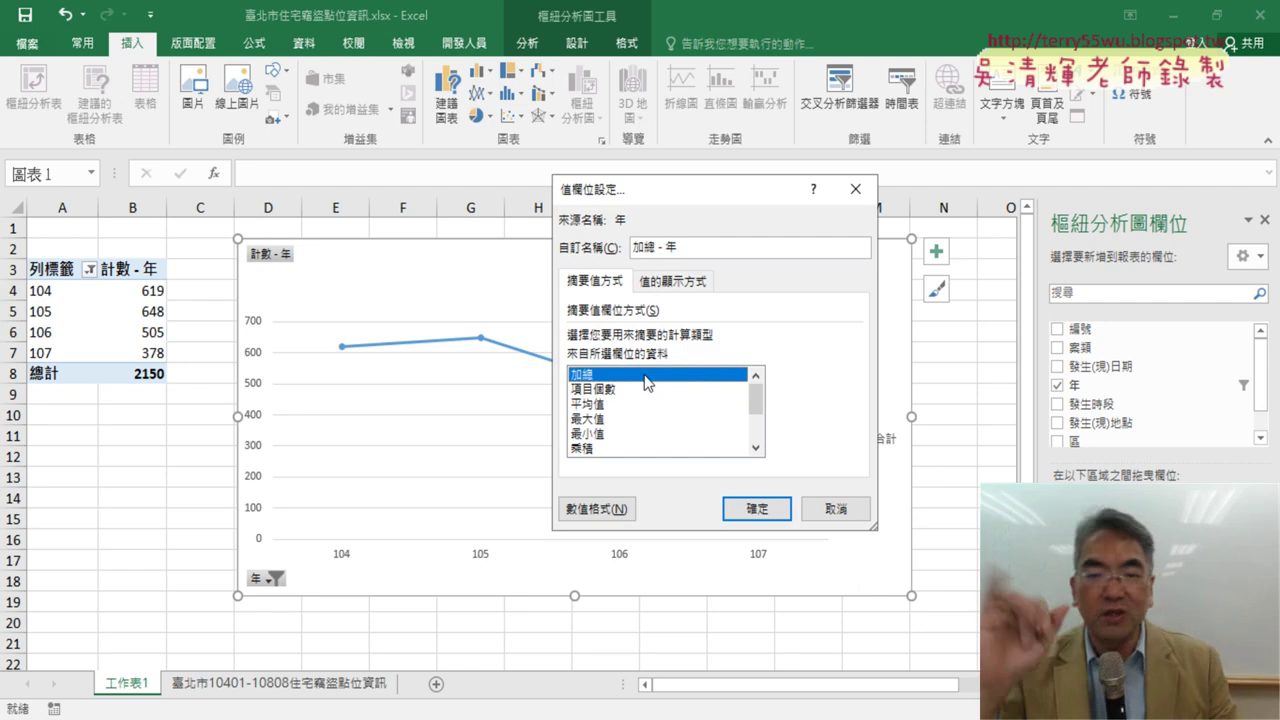
left_click(651, 389)
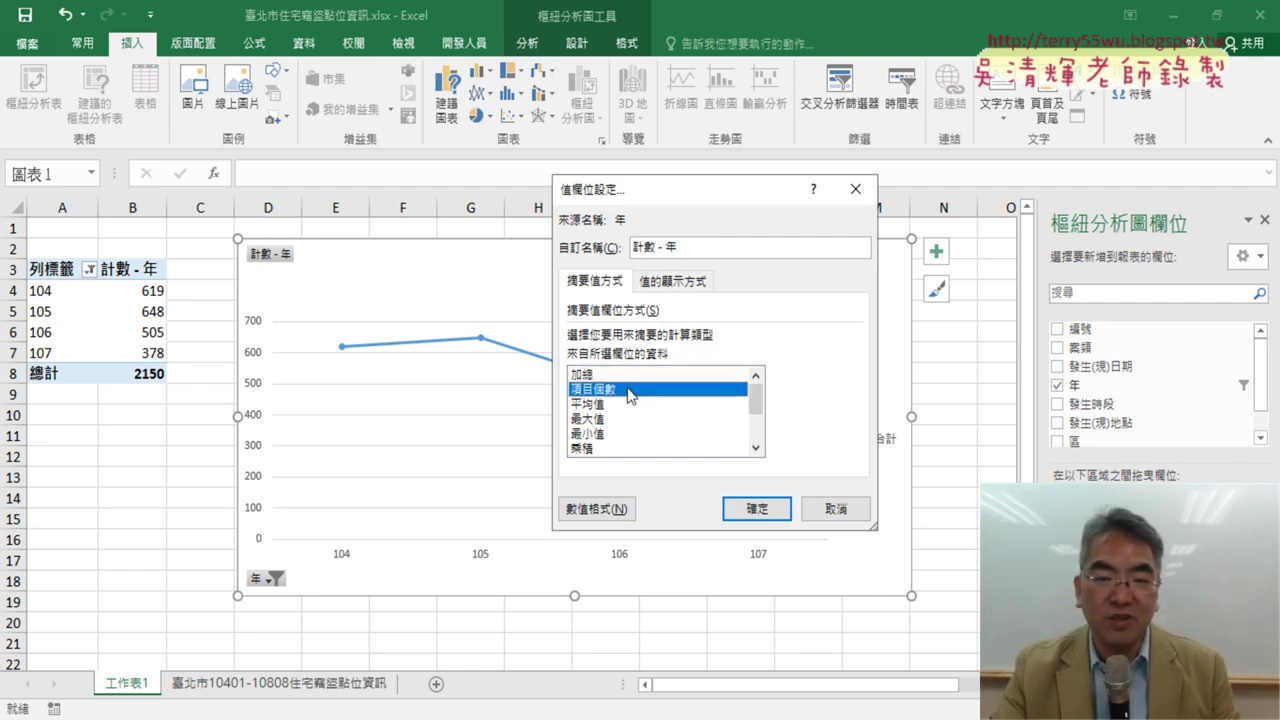
left_click(836, 509)
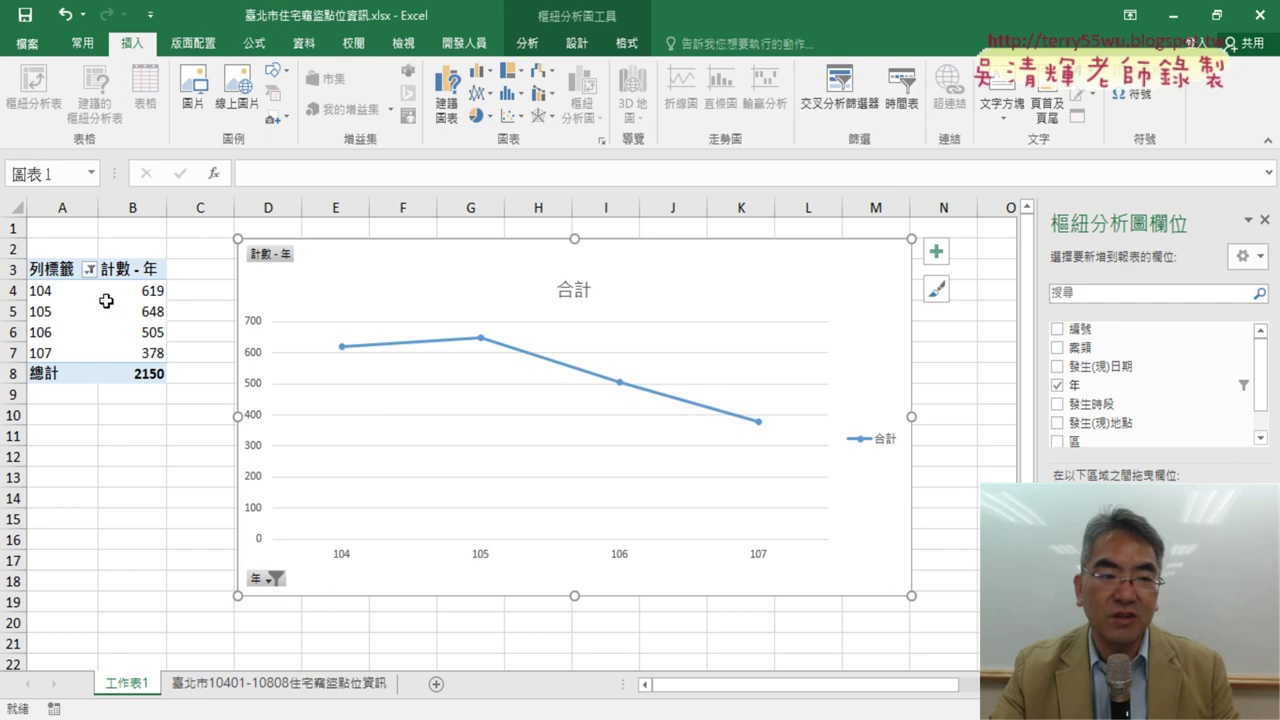
Show the 列標籤 filter with only 104–107 checked, then stop the EVO class broadcast
left_click(90, 269)
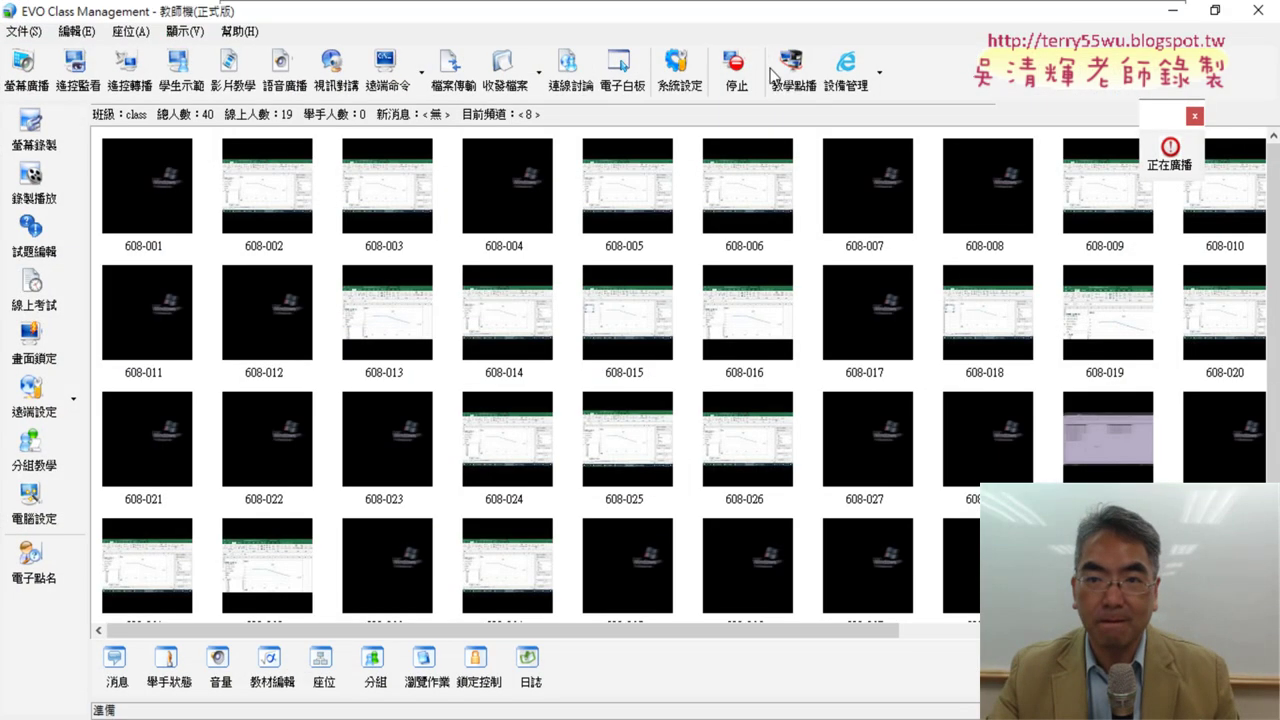
left_click(735, 70)
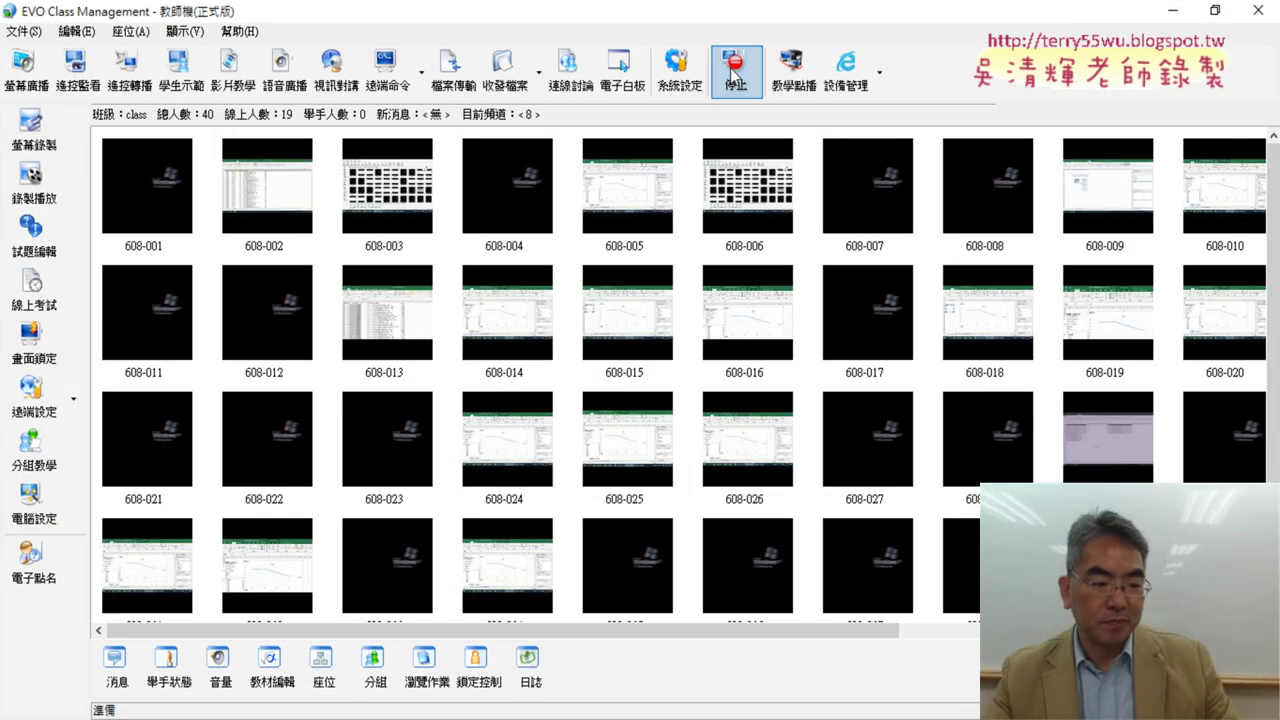